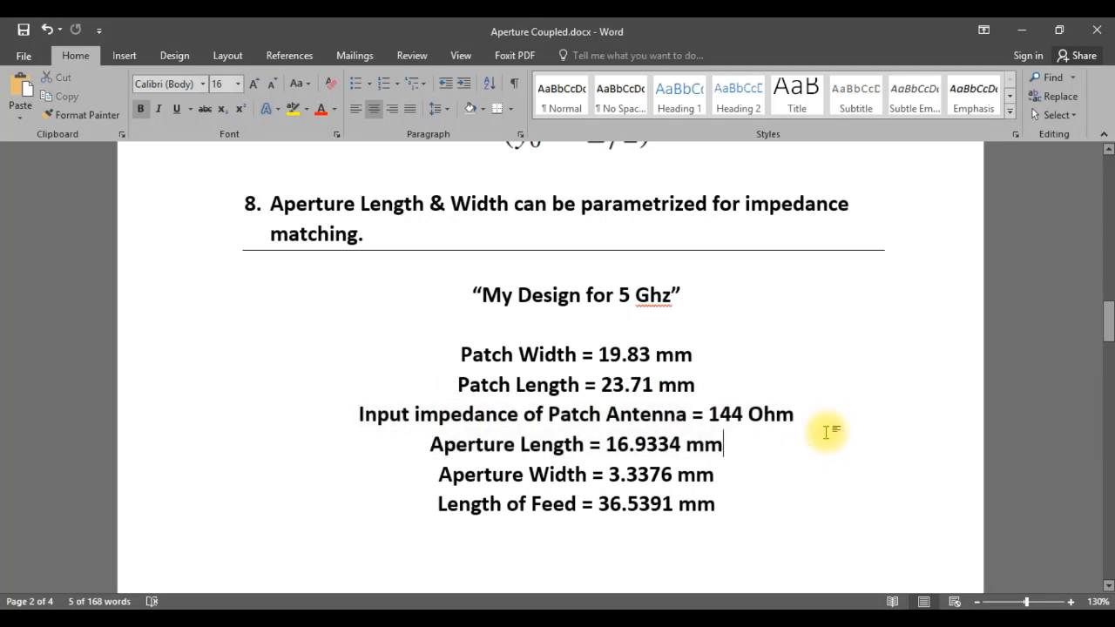
Switch to Advanced Design System and create a new layout cell named Aperture in Test_lib, with its window maximized.
scroll(770, 452, down, 1)
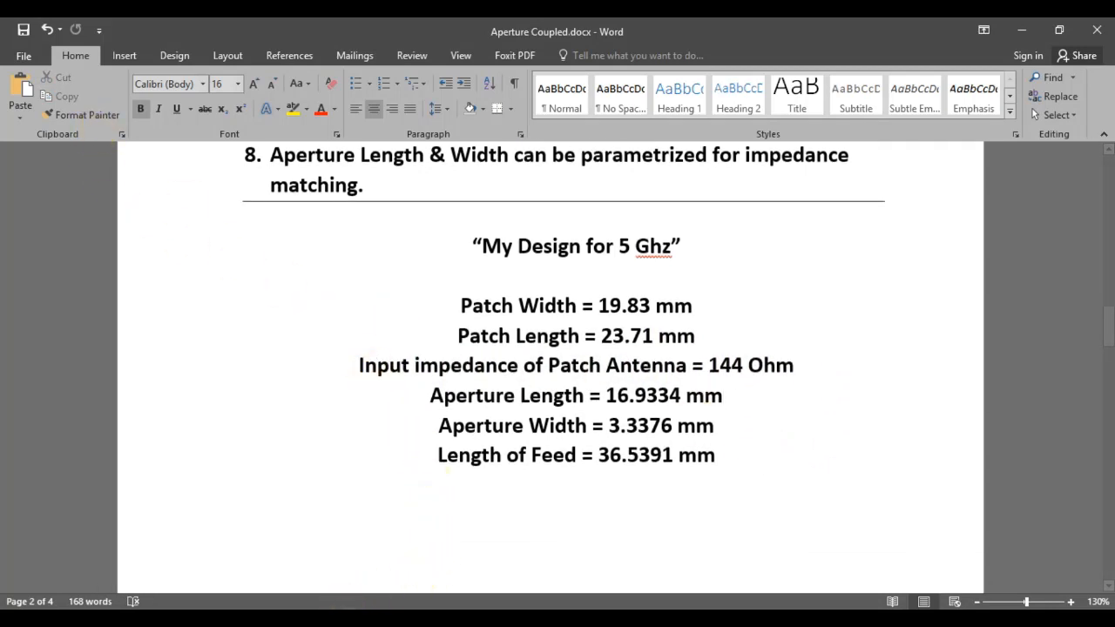
click(380, 576)
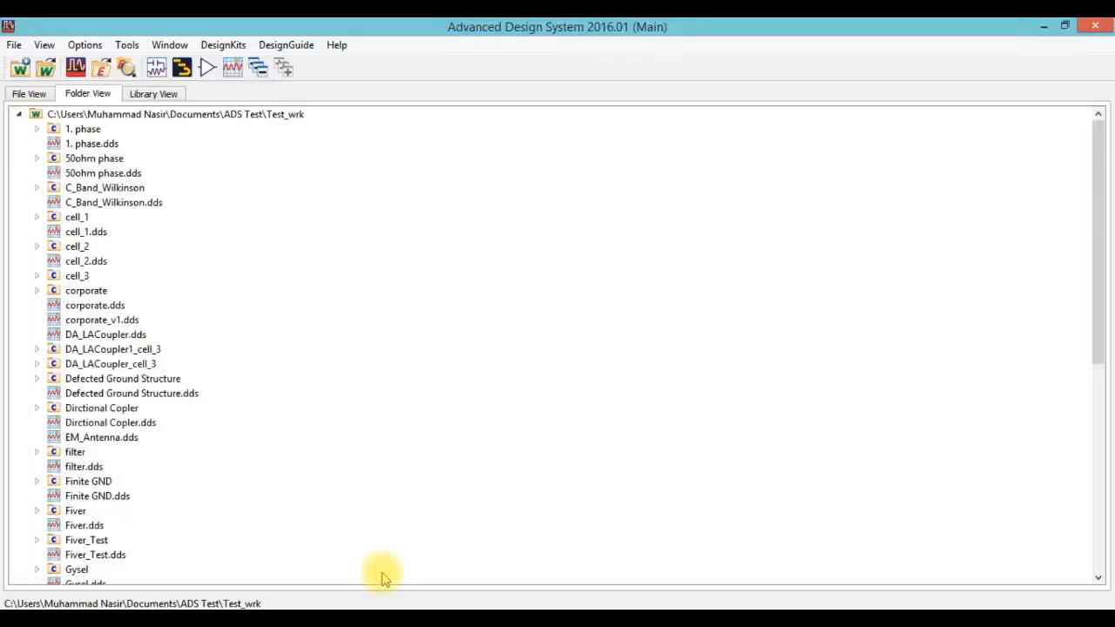
click(182, 67)
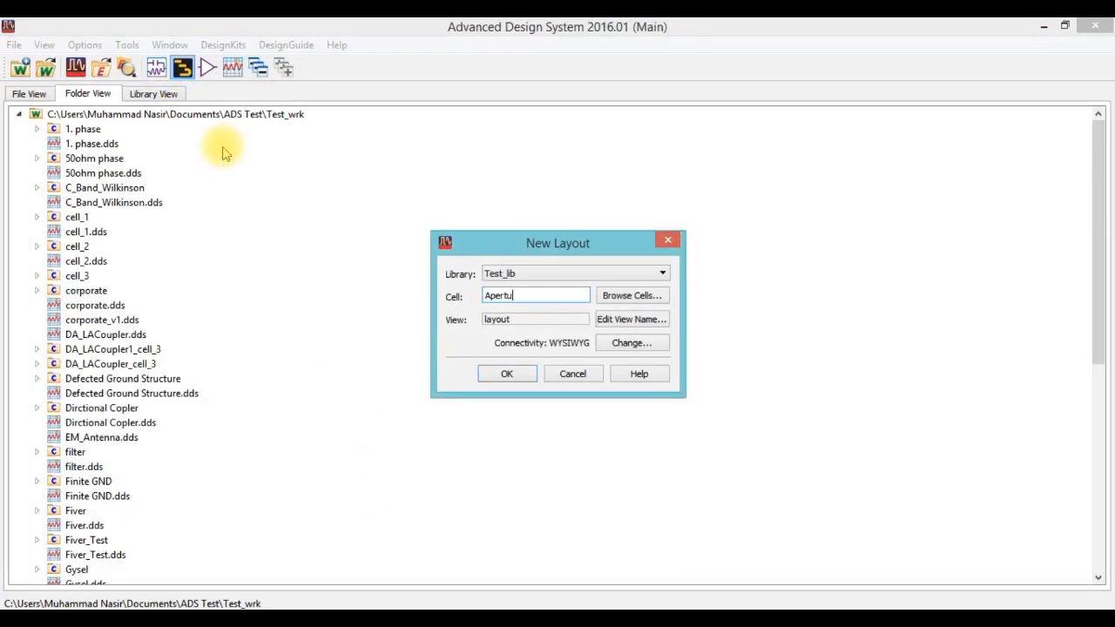
text(Aperture)
key(Return)
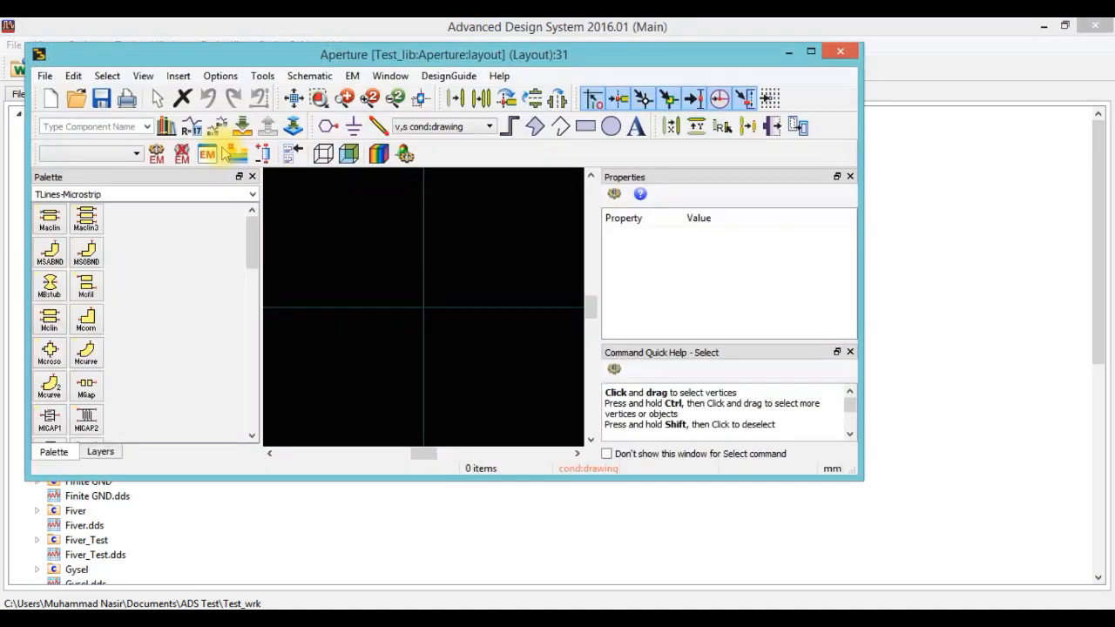
click(809, 50)
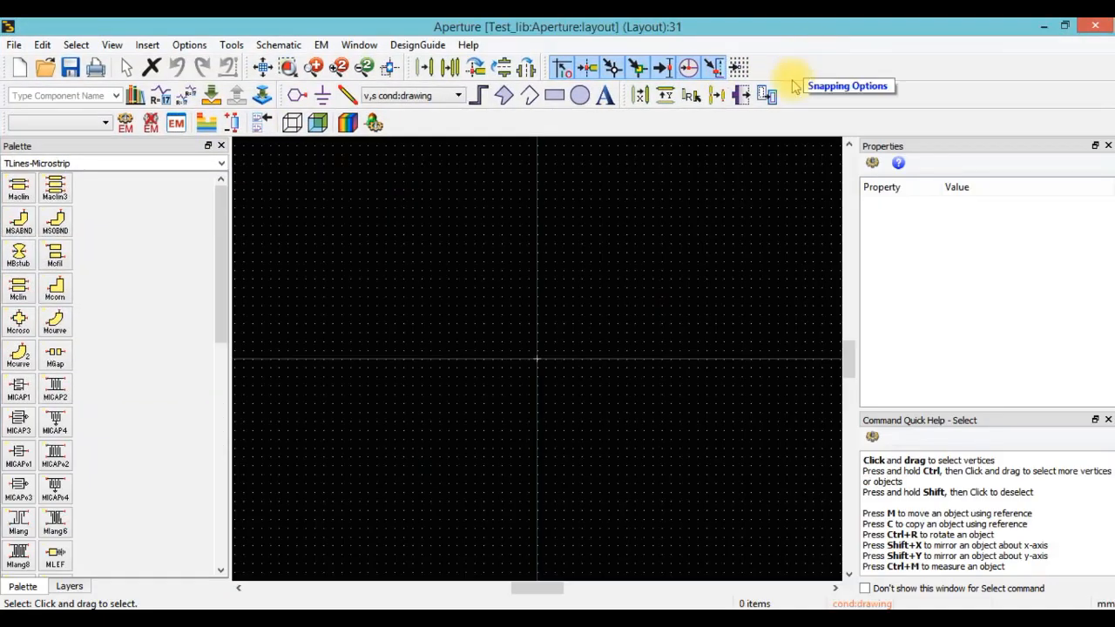
Draw a horizontal rectangle about 6.35 by 0.81 mm on the cond layer, above and beside the origin, and select it.
drag(640, 299, 362, 496)
click(554, 93)
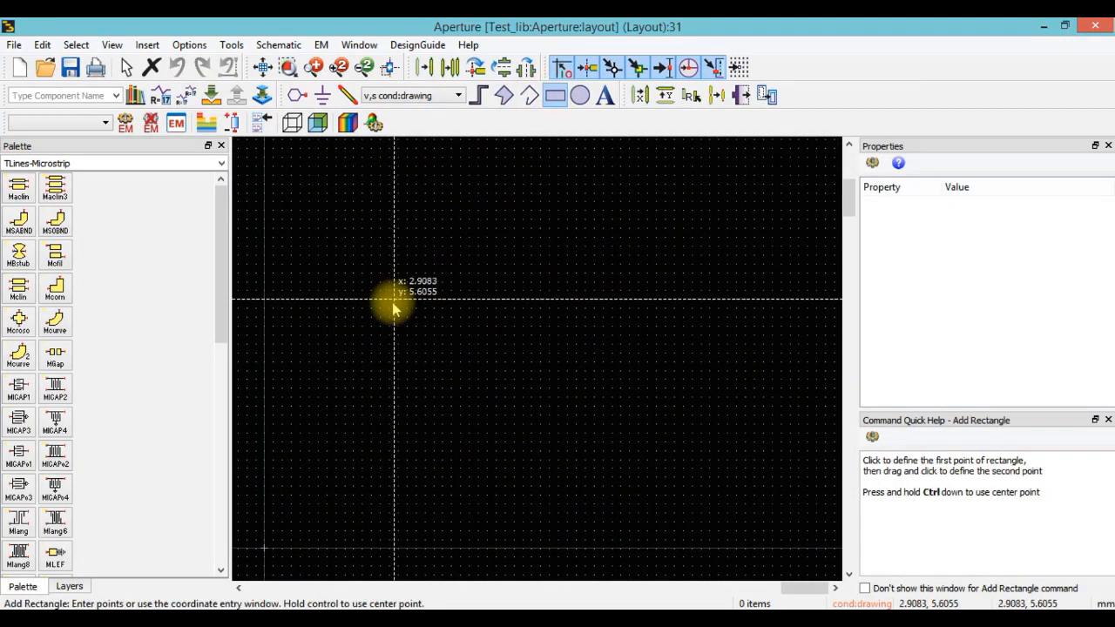
click(392, 302)
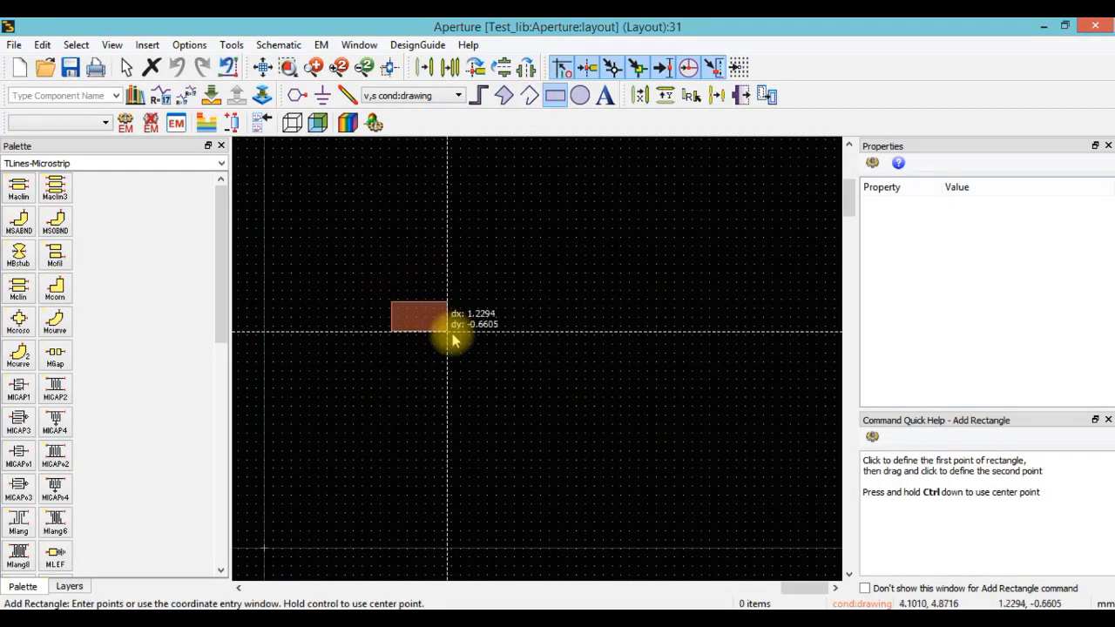
click(675, 339)
key(Escape)
click(610, 323)
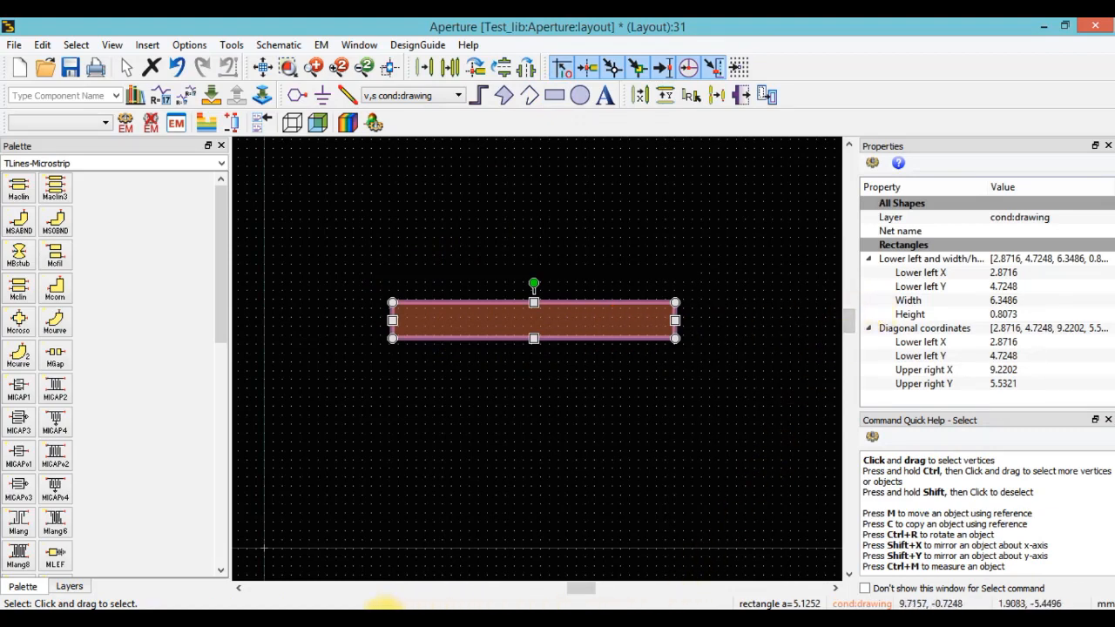
Switch to LineCalc and synthesize the microstrip line for 50 Ohm and 90 degrees at 5 GHz on the 0.787 mm substrate.
click(422, 616)
click(364, 406)
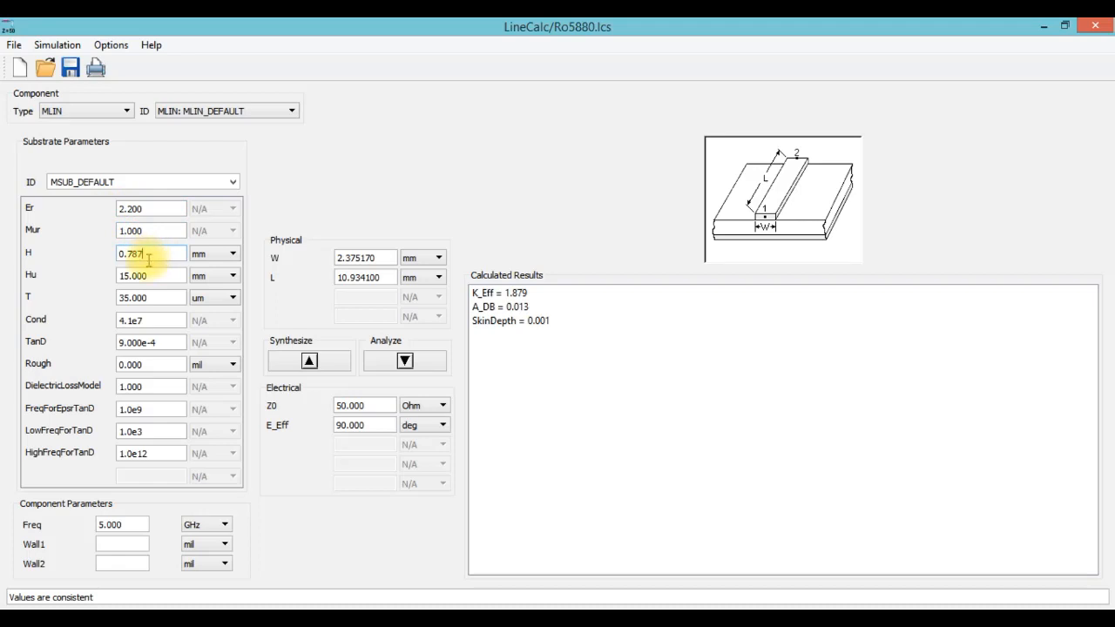
drag(149, 259, 110, 261)
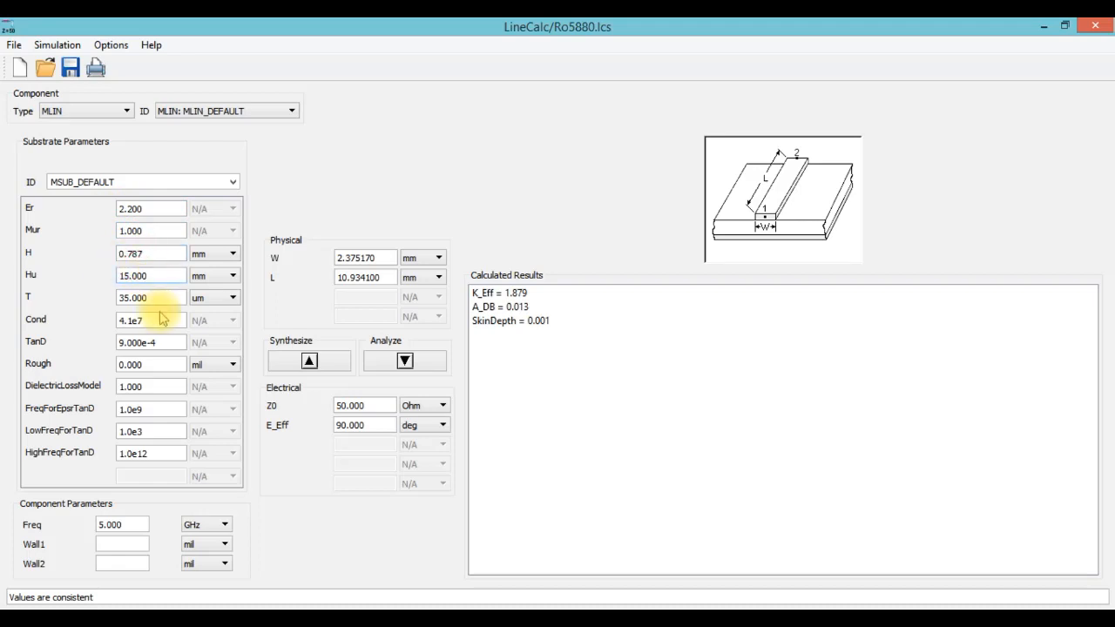
double_click(129, 523)
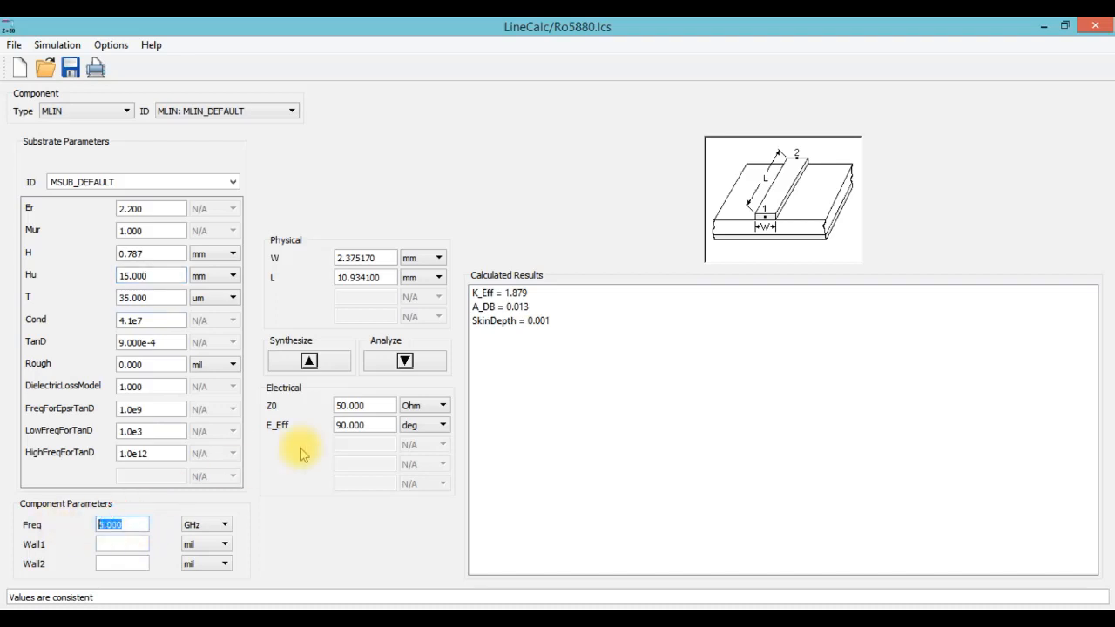
click(346, 362)
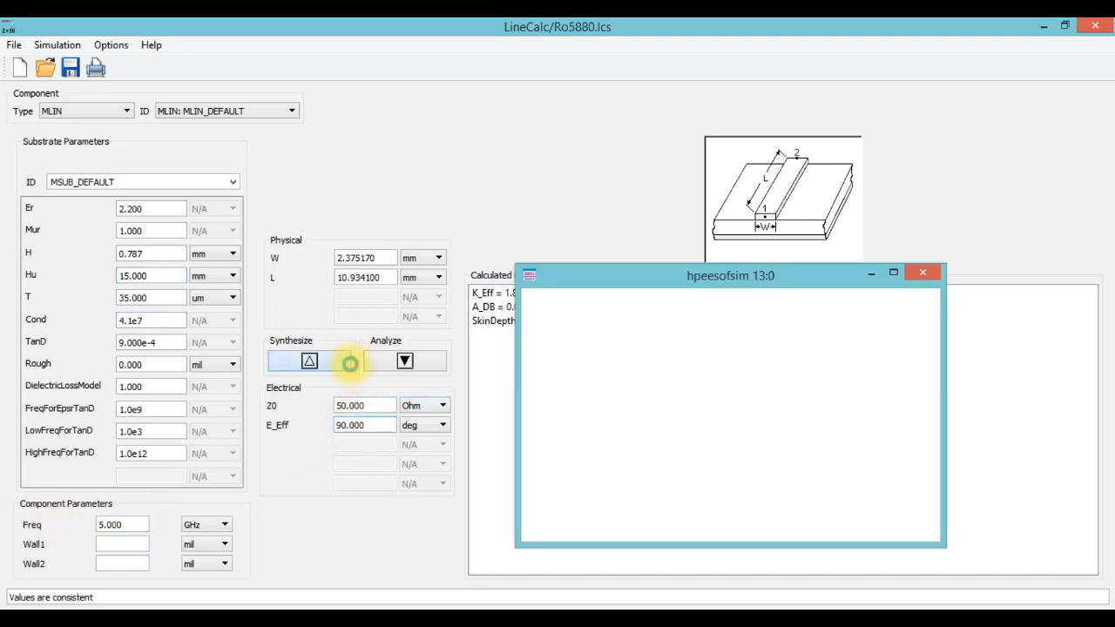
Copy the synthesized line width W from LineCalc and return to the Aperture layout.
drag(394, 258, 311, 249)
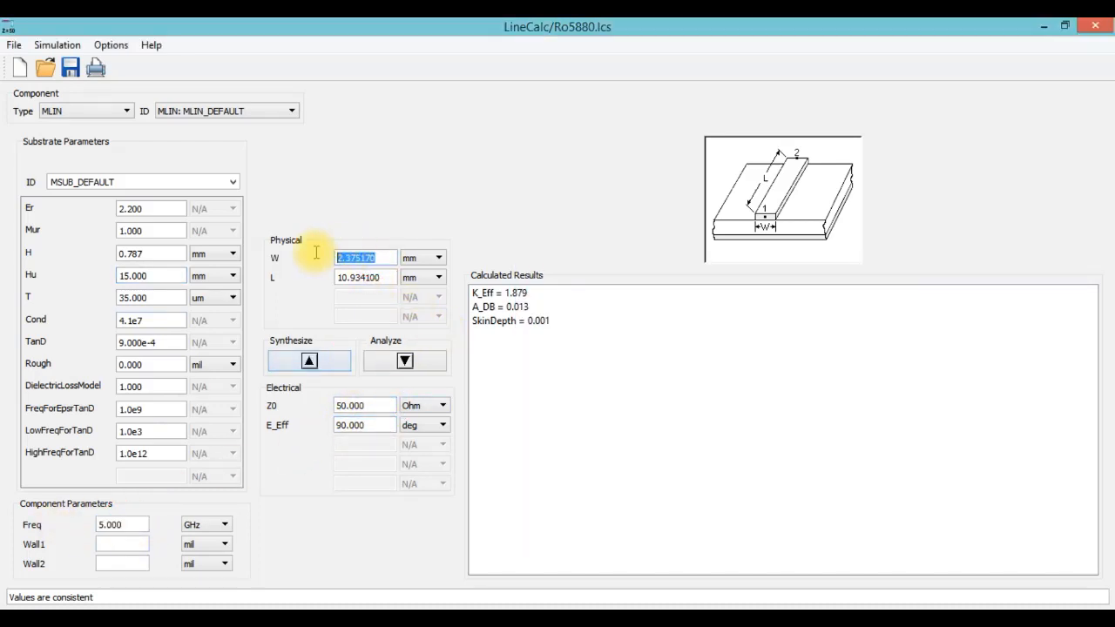
right_click(355, 258)
click(392, 333)
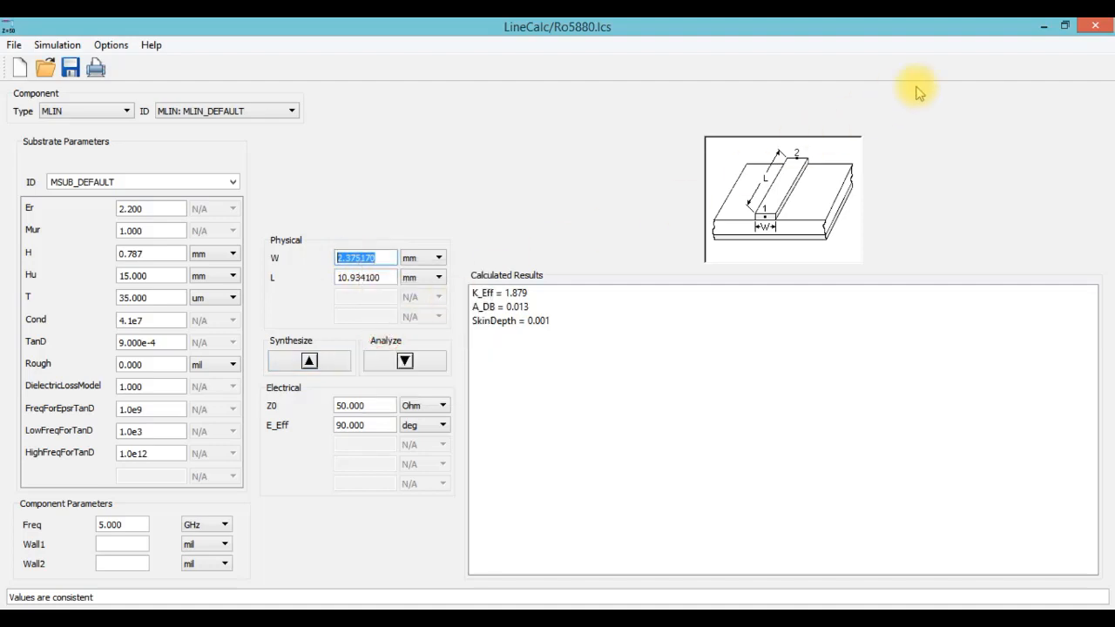
click(1043, 26)
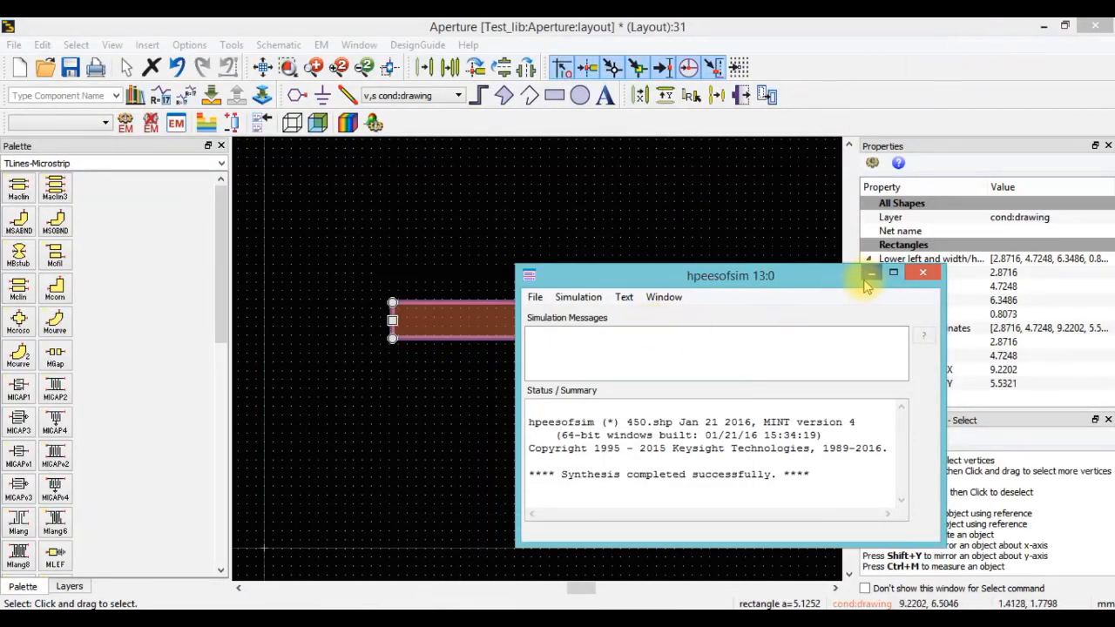
click(870, 273)
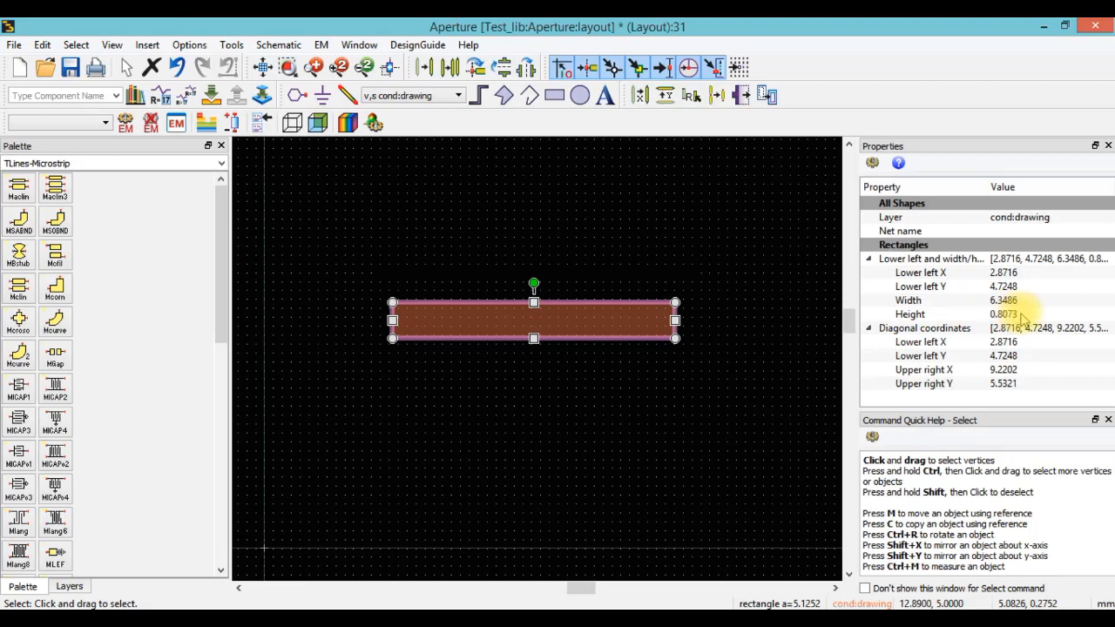
Set the rectangle's height to the copied line width of 2.3752 mm.
click(1001, 300)
click(1010, 313)
right_click(1003, 315)
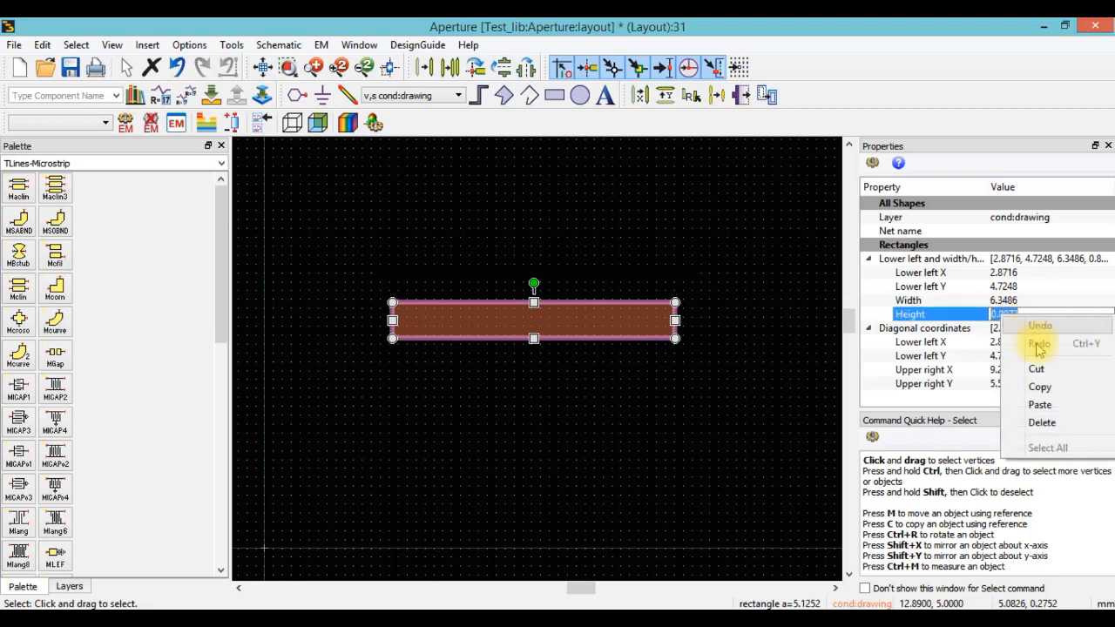
click(1040, 404)
click(676, 405)
scroll(557, 368, down, 2)
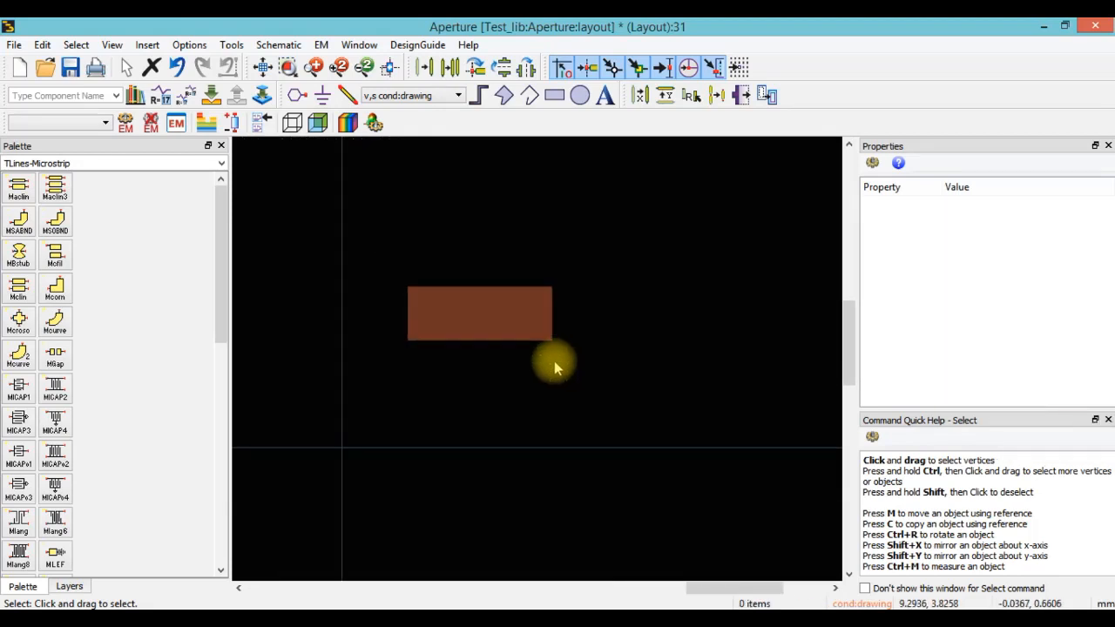
Select the feed rectangle, copy the feed length 36.5391 from the Word document, and return to the layout.
click(435, 422)
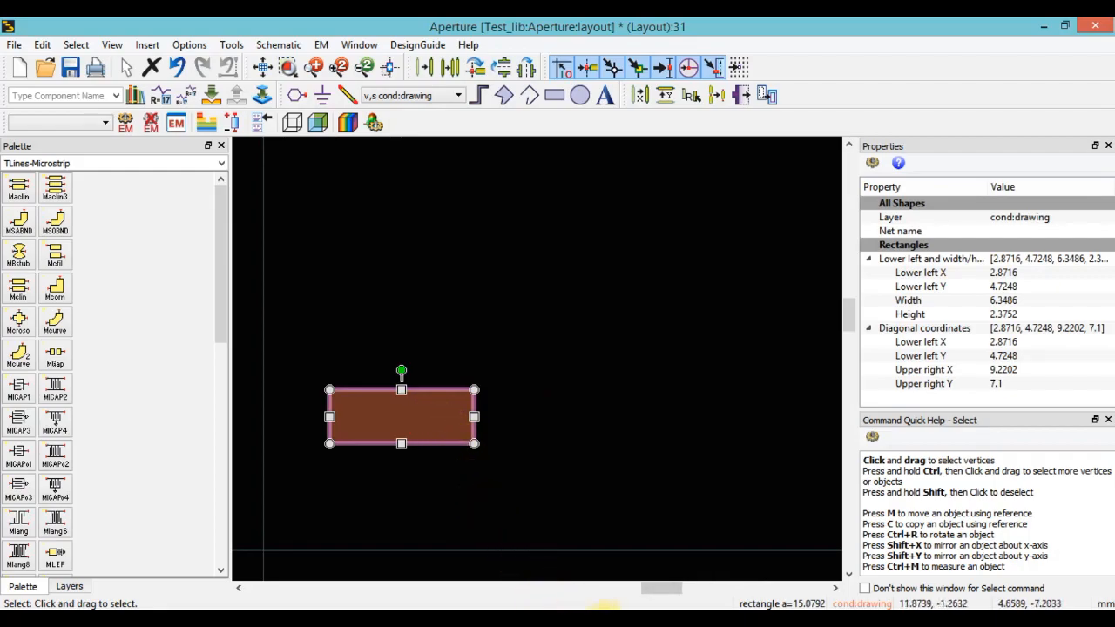
click(605, 620)
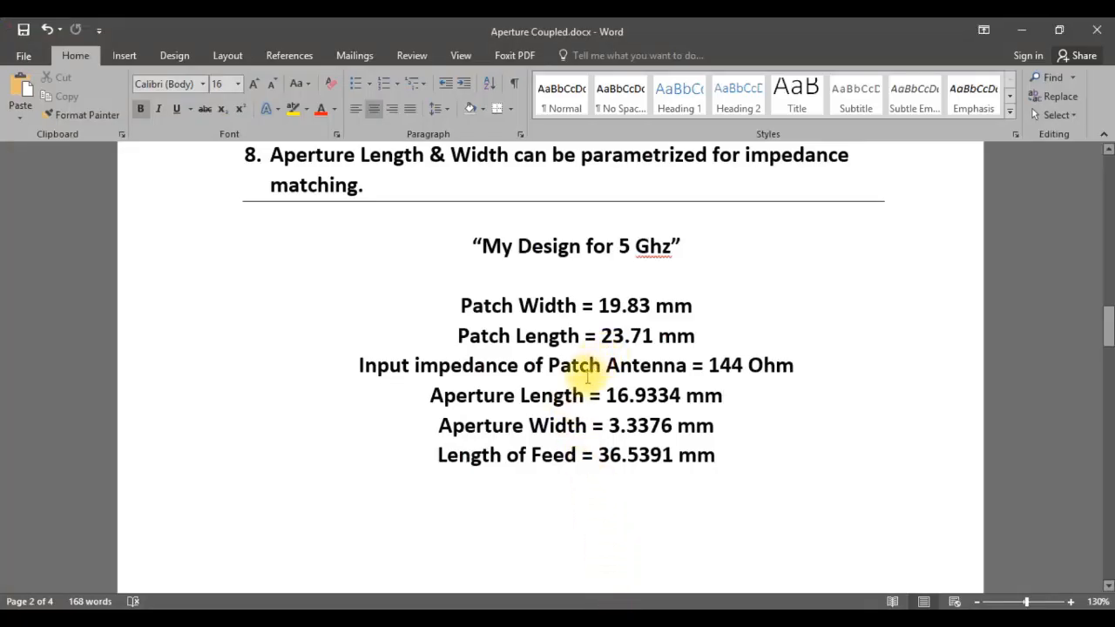
drag(439, 457, 660, 457)
right_click(659, 462)
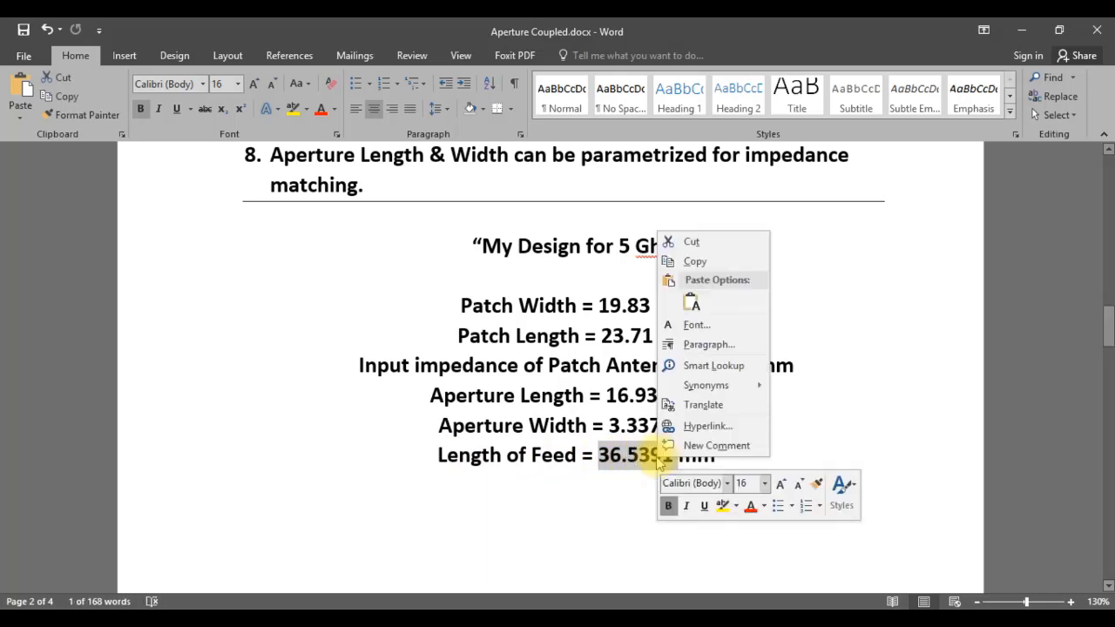
click(688, 261)
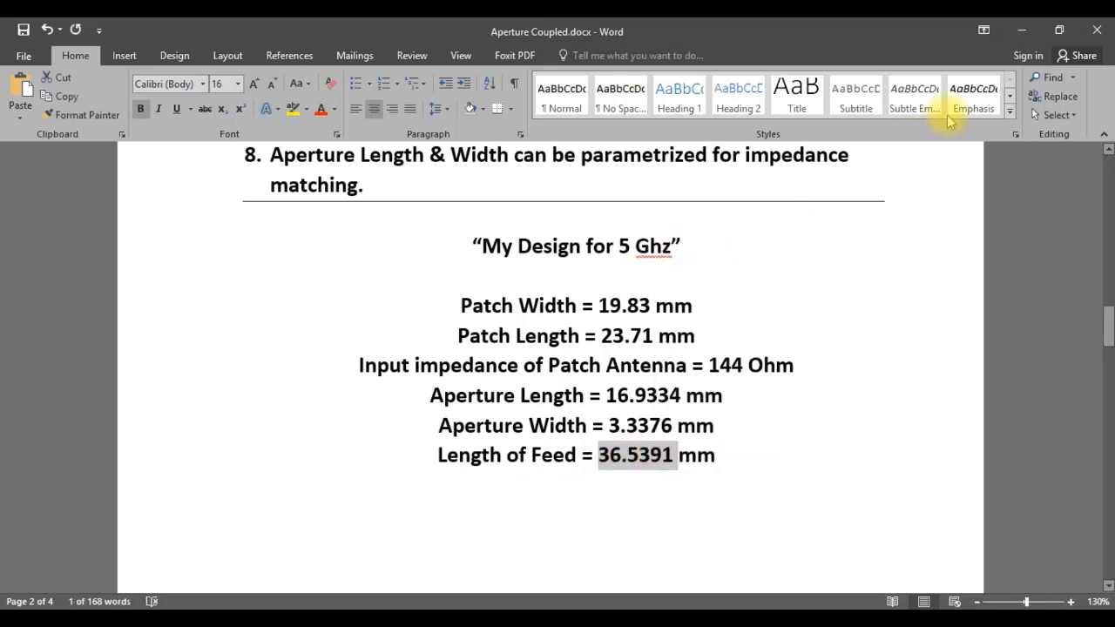
click(1025, 32)
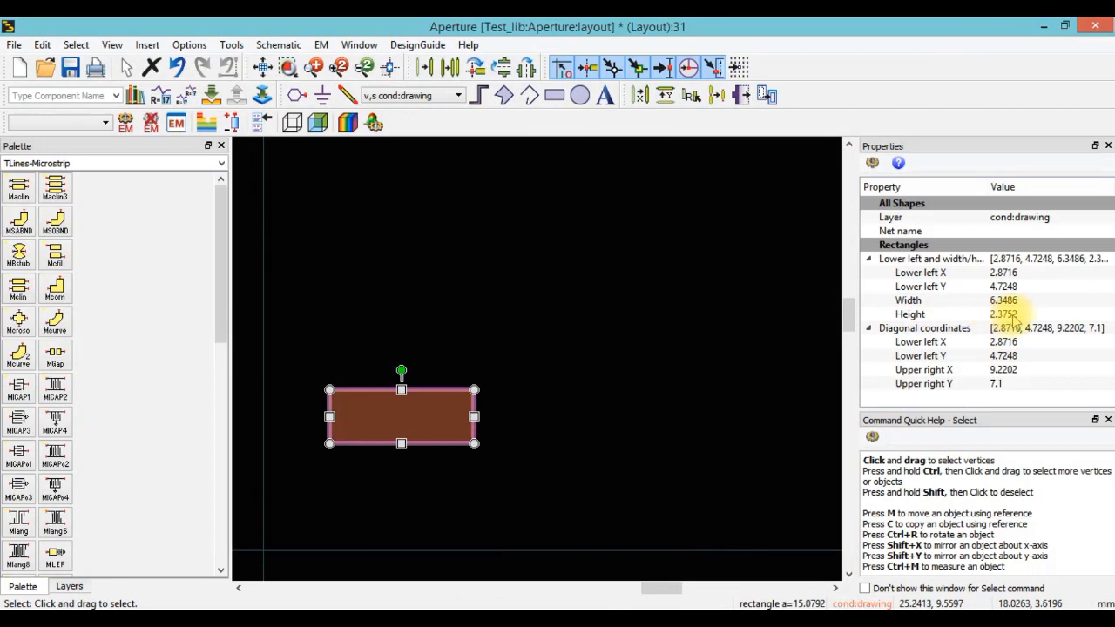
Set the feed rectangle's width to 36.5391 mm and save the layout.
click(1017, 301)
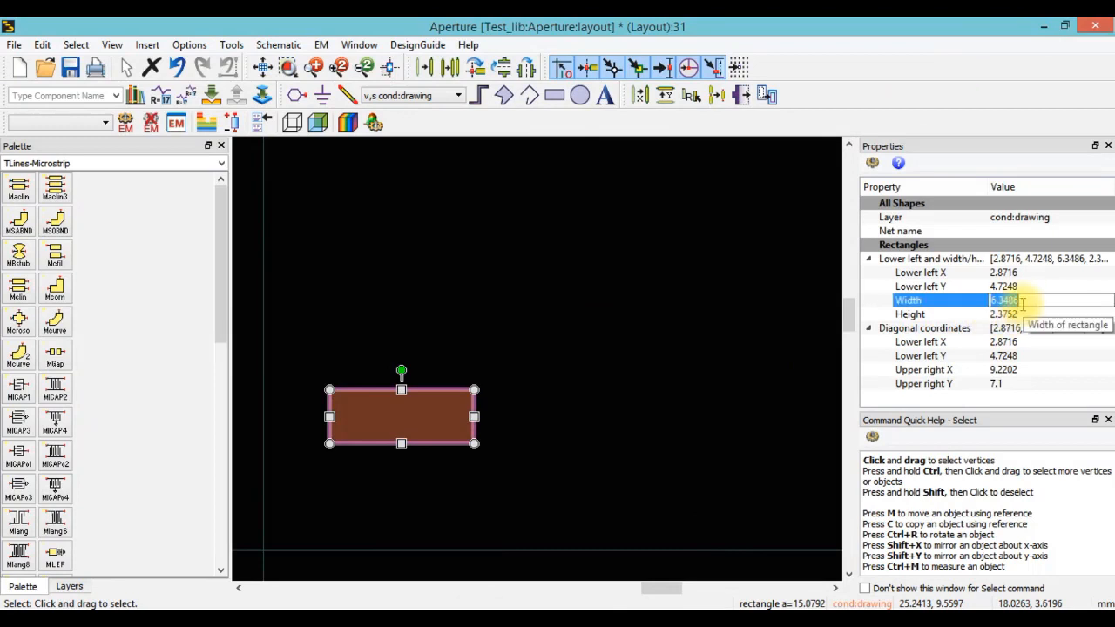
click(670, 397)
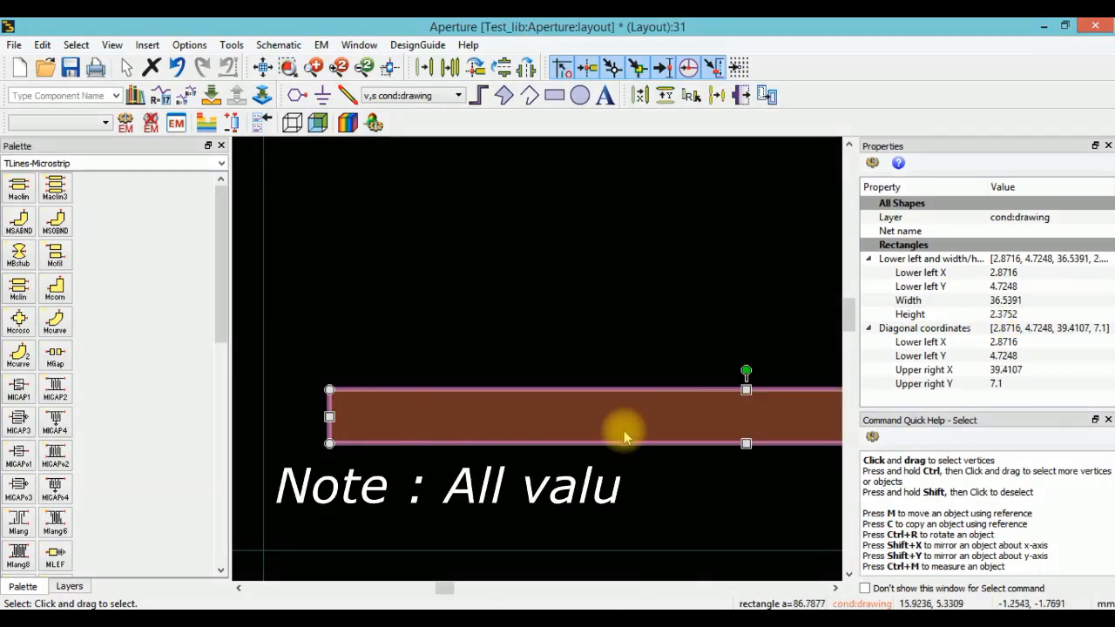
scroll(623, 436, down, 4)
drag(610, 431, 423, 291)
click(448, 338)
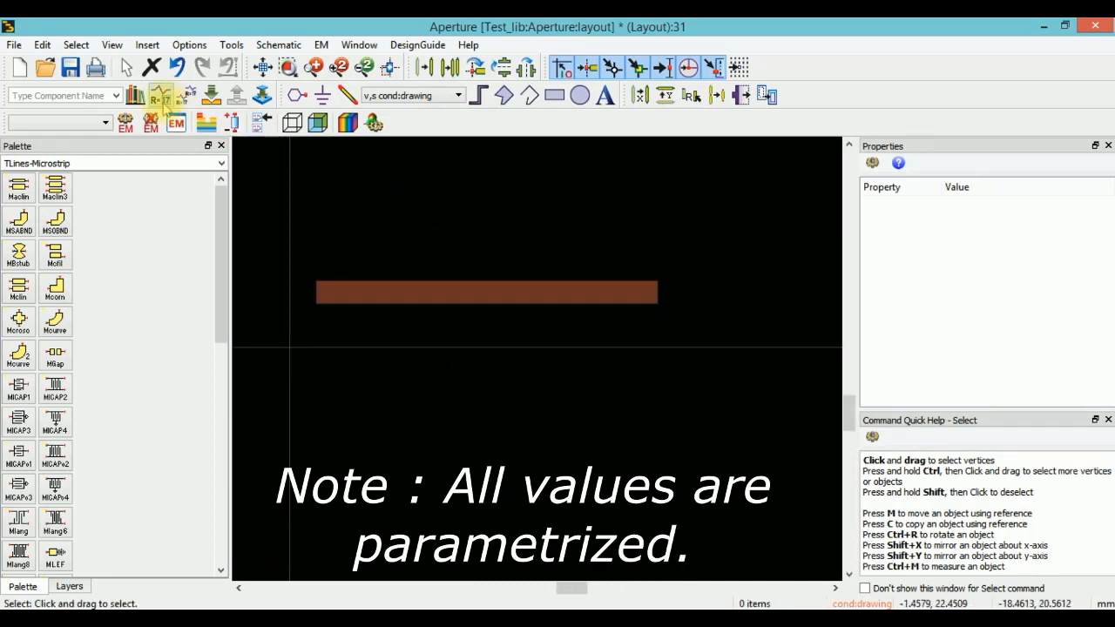
click(70, 68)
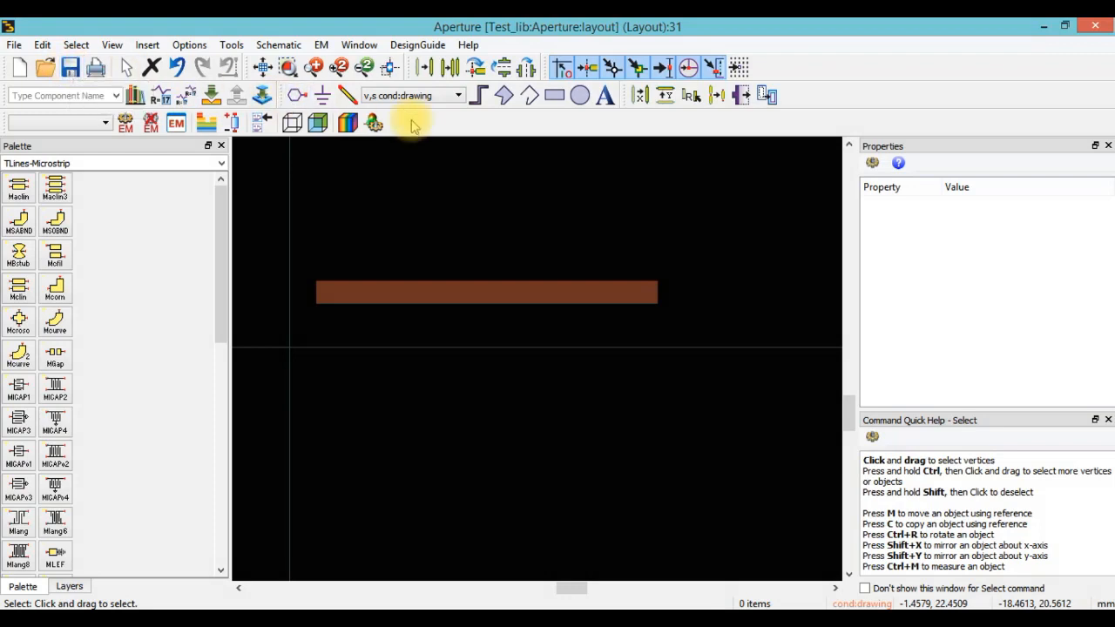
Draw a rectangle about 46.28 by 26.86 mm surrounding the feed line and select it.
click(553, 97)
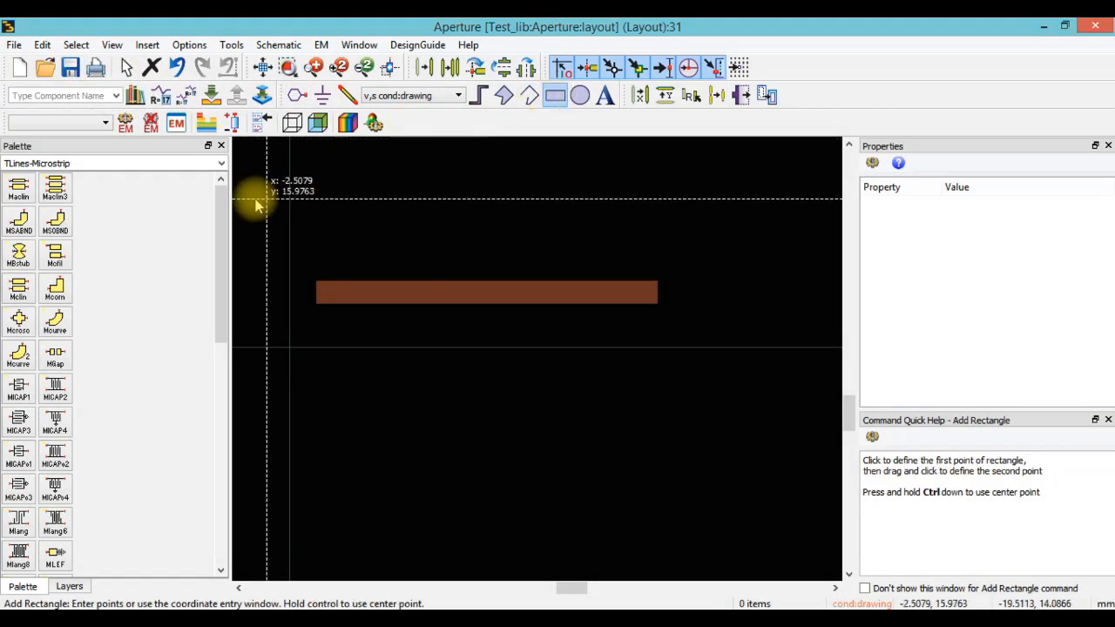
click(289, 145)
click(720, 397)
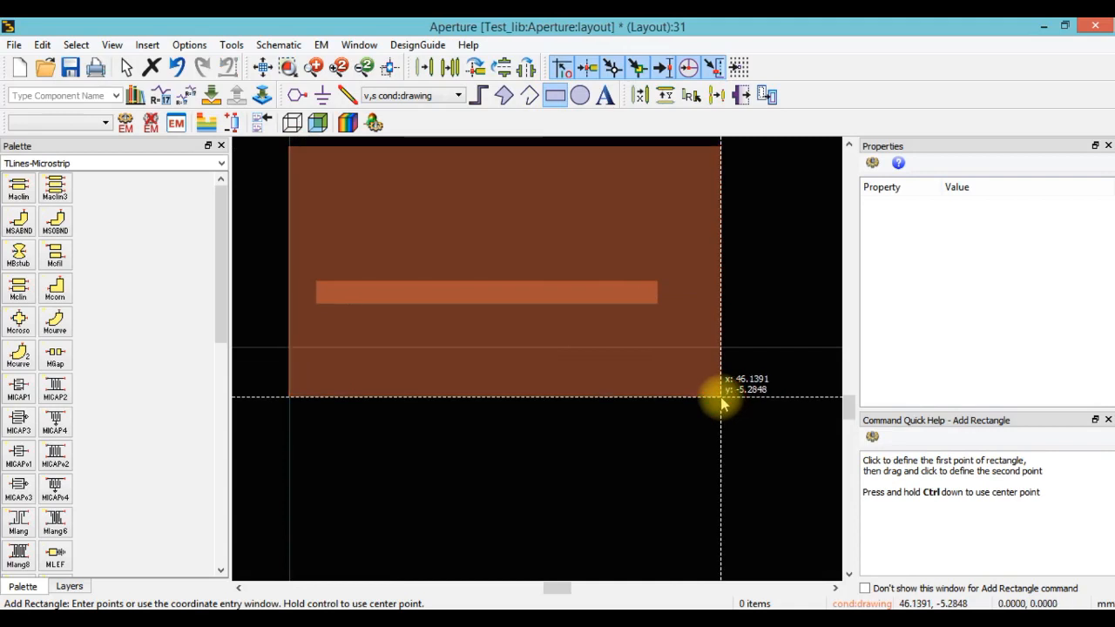
key(Escape)
click(707, 295)
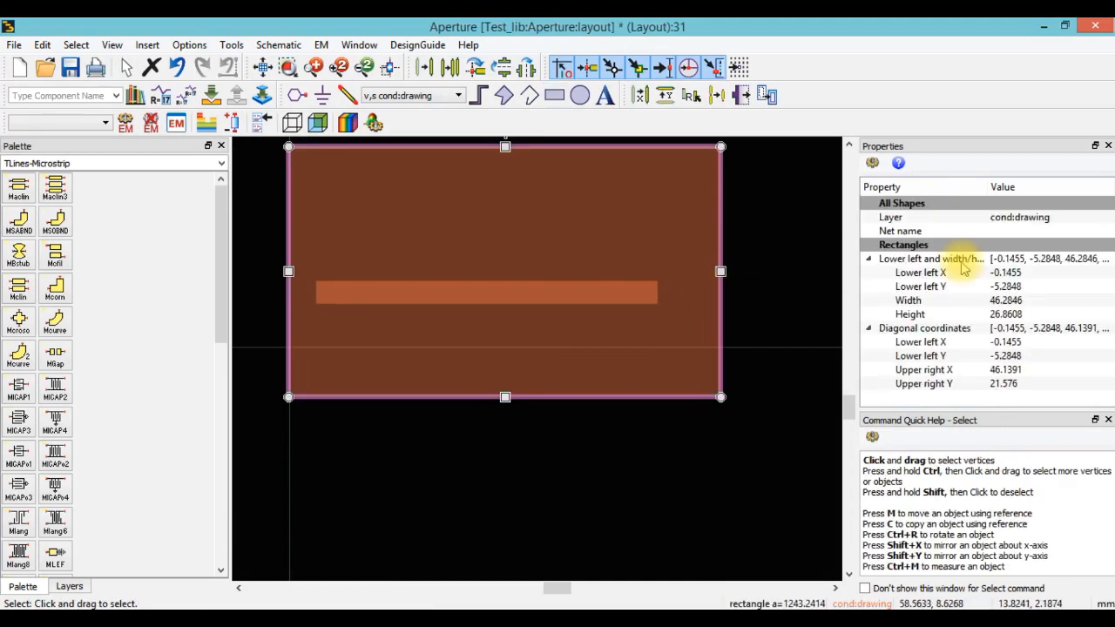
Assign the large rectangle to the cond2:drawing layer as the ground plane.
click(1019, 220)
click(1019, 225)
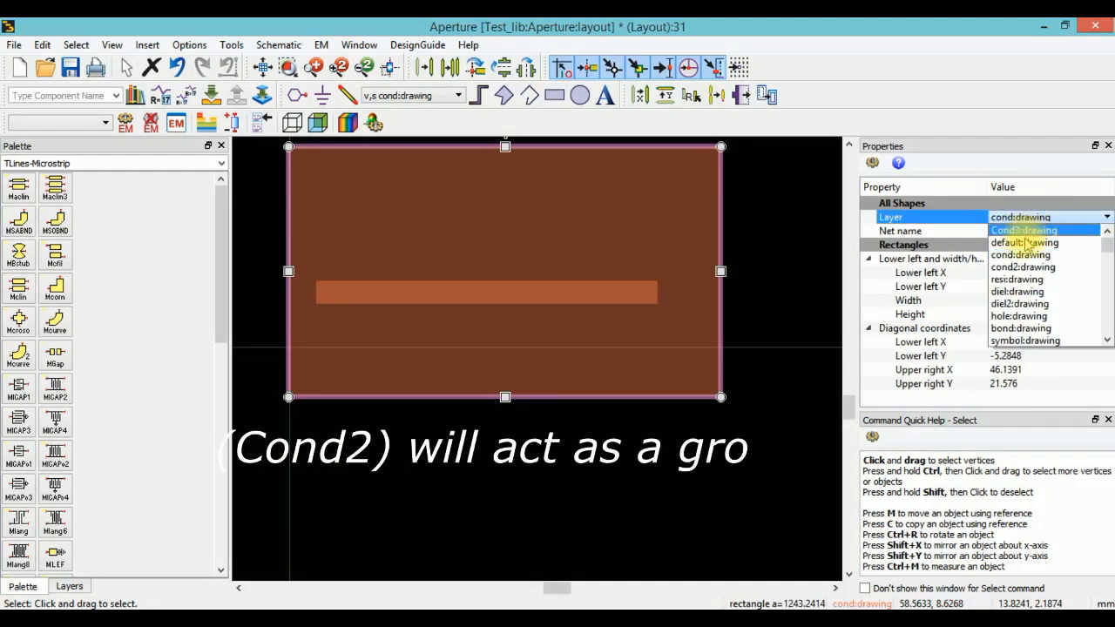
click(1023, 268)
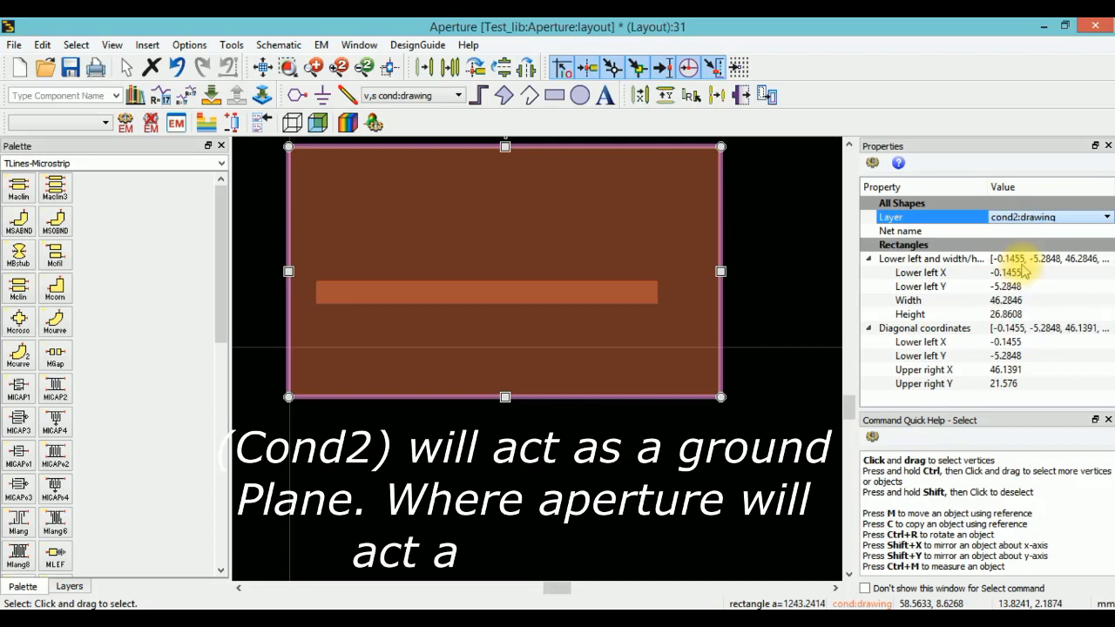
click(782, 347)
Move the ground plane rectangle down by 2.2332 mm so it is vertically centred on the feed line.
click(666, 200)
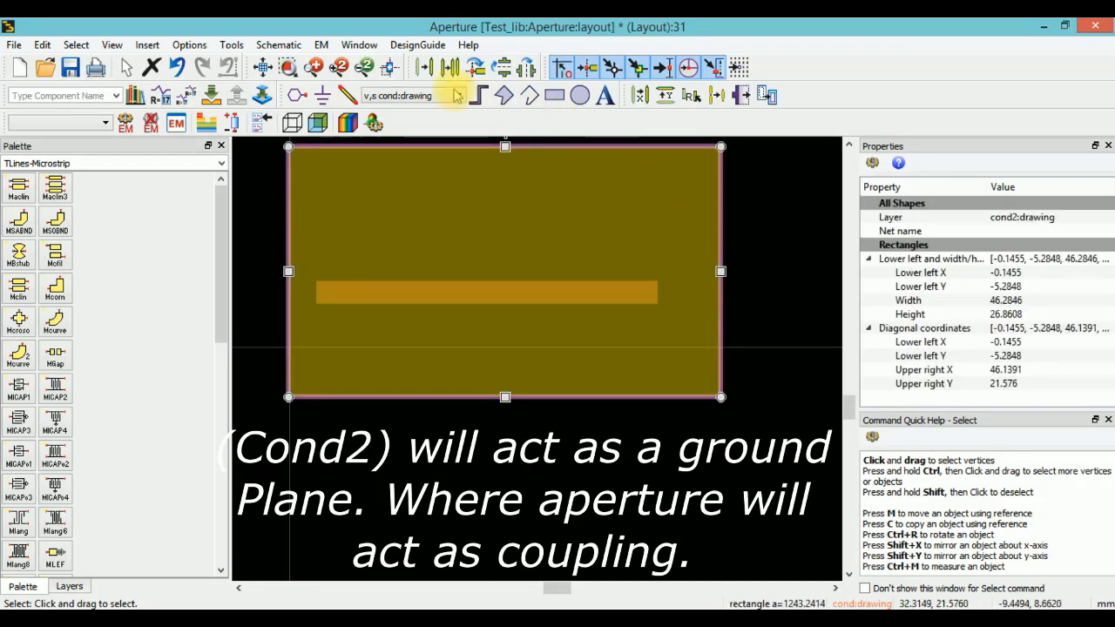
key(m)
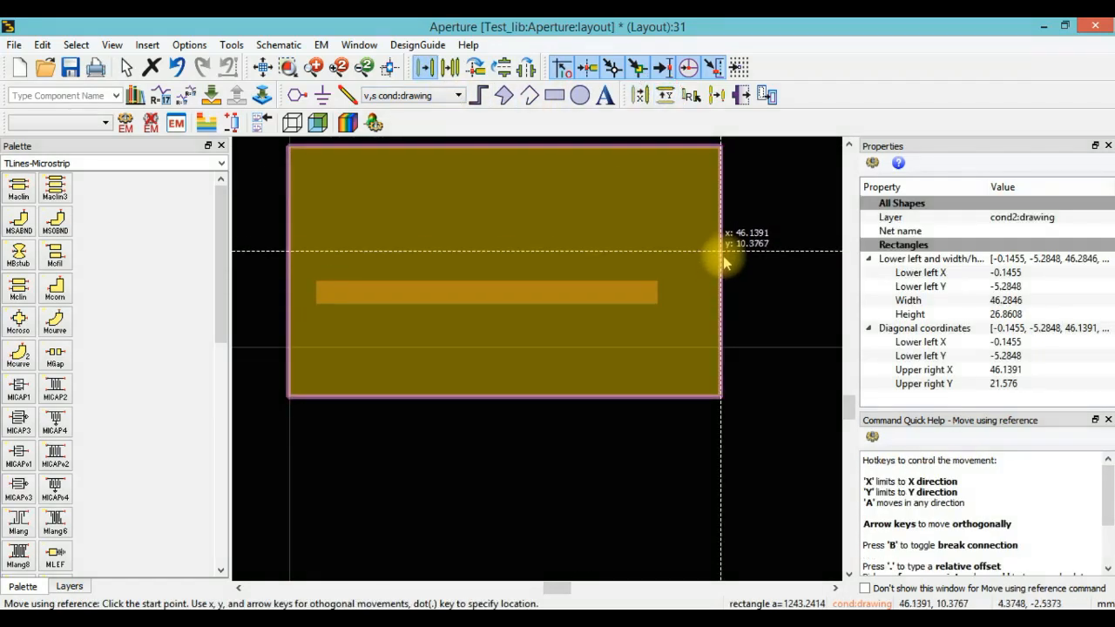
click(722, 272)
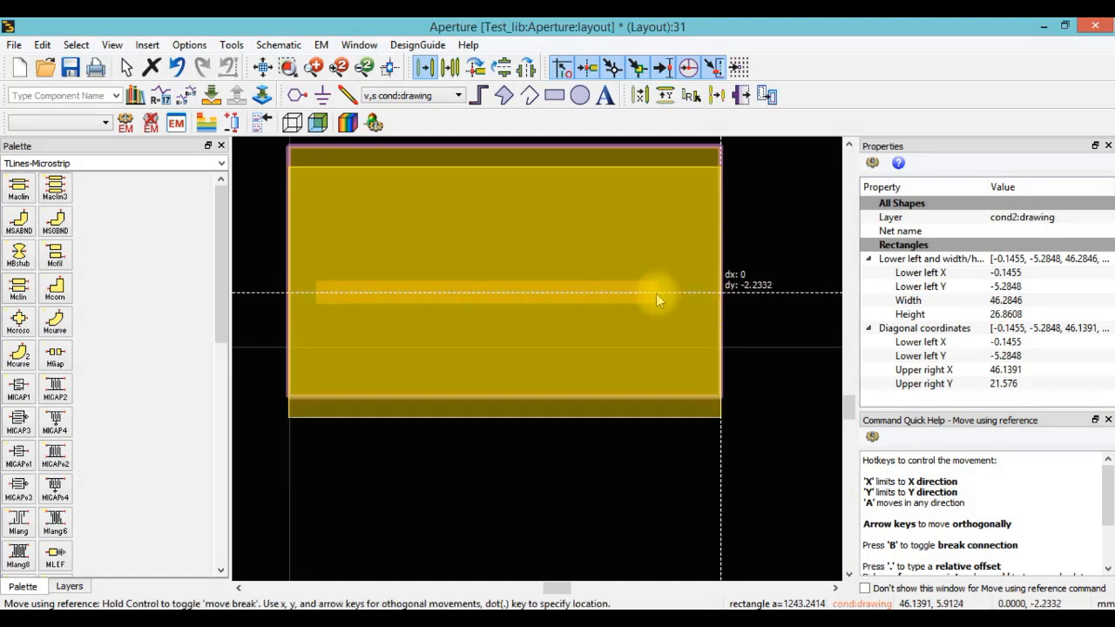
click(656, 294)
click(756, 327)
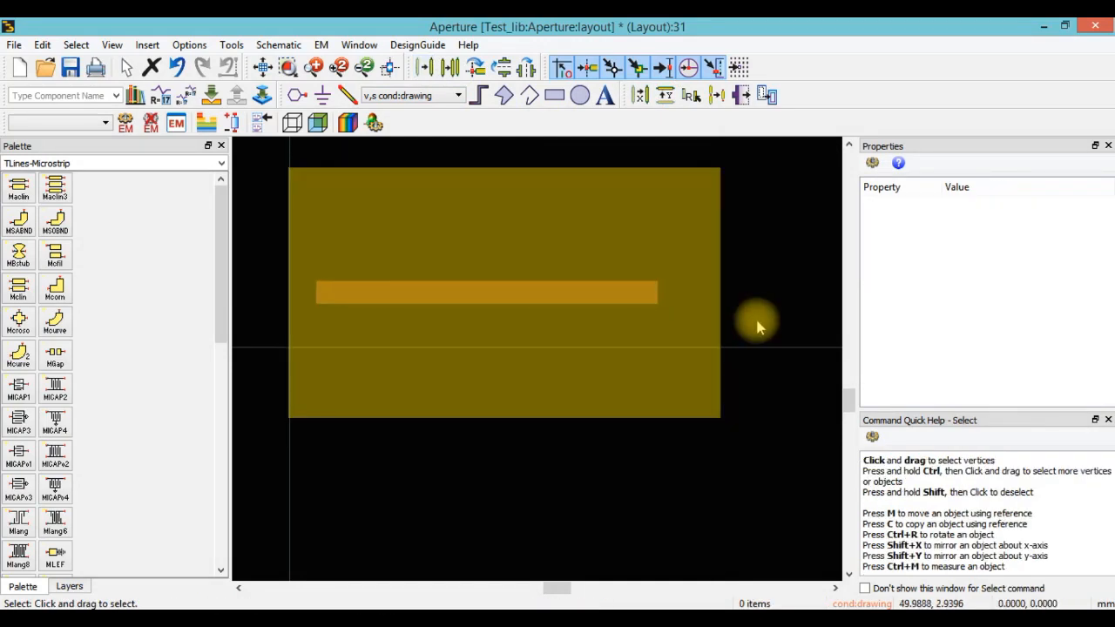
Shorten the ground plane to about 43.27 mm wide by aligning its left edge with the feed line's left end.
click(467, 345)
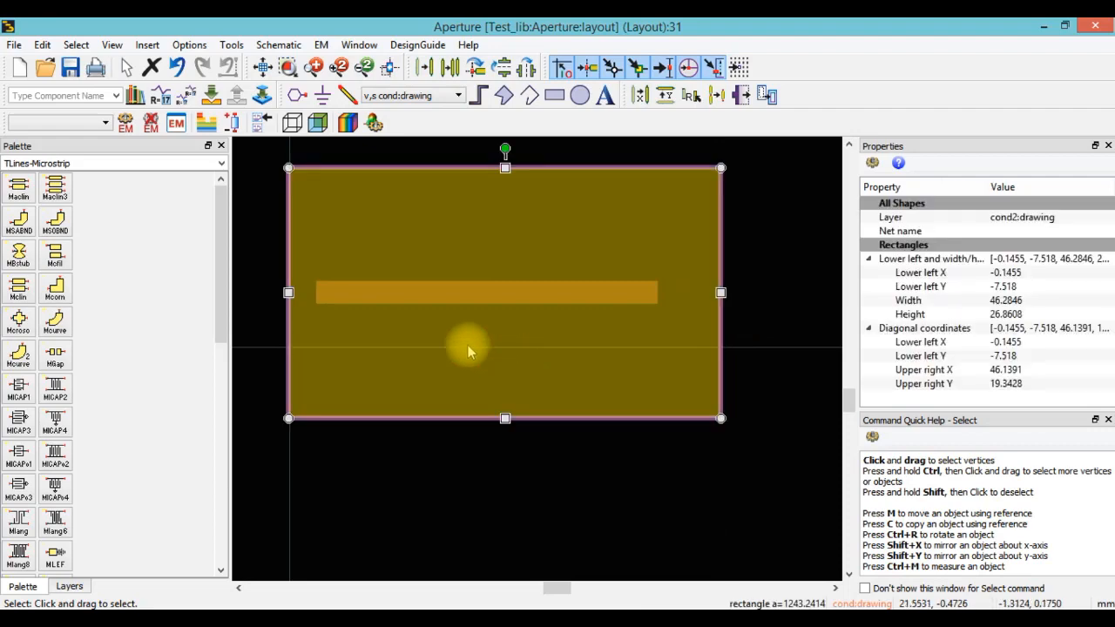
drag(291, 293, 303, 301)
click(312, 294)
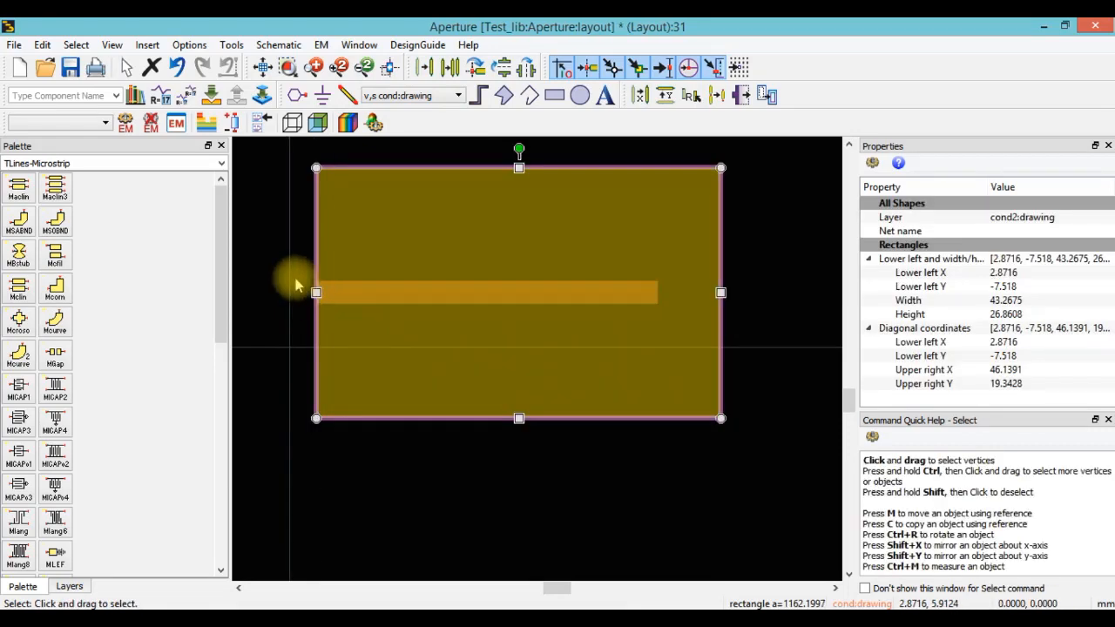
click(286, 275)
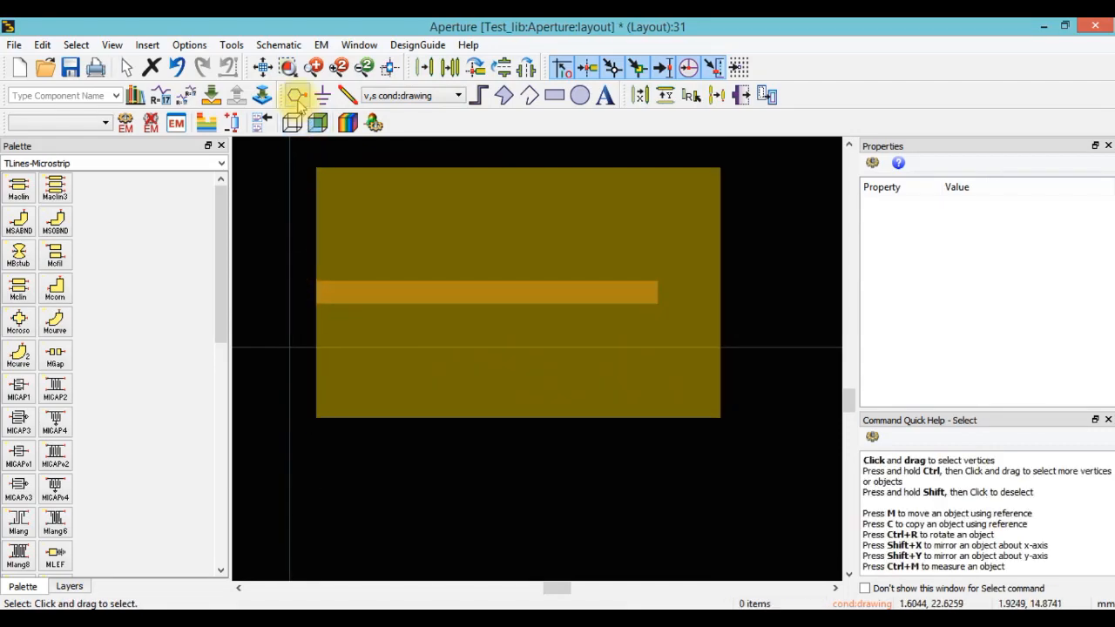
Place a pin at the middle of the feed line's left end and save the layout.
click(297, 95)
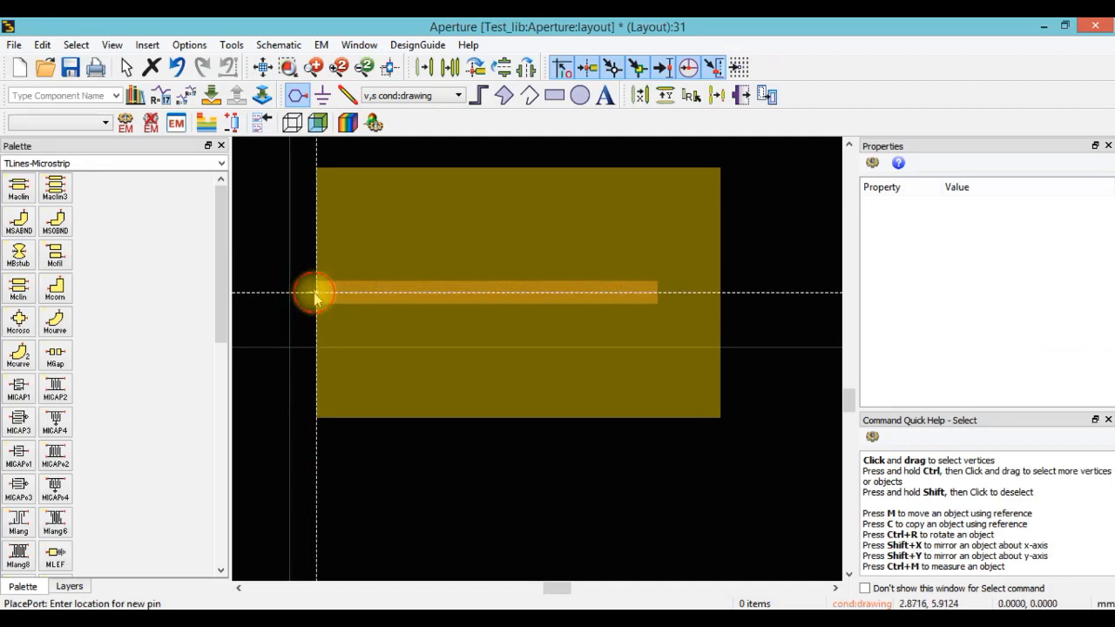
click(316, 295)
scroll(530, 358, up, 4)
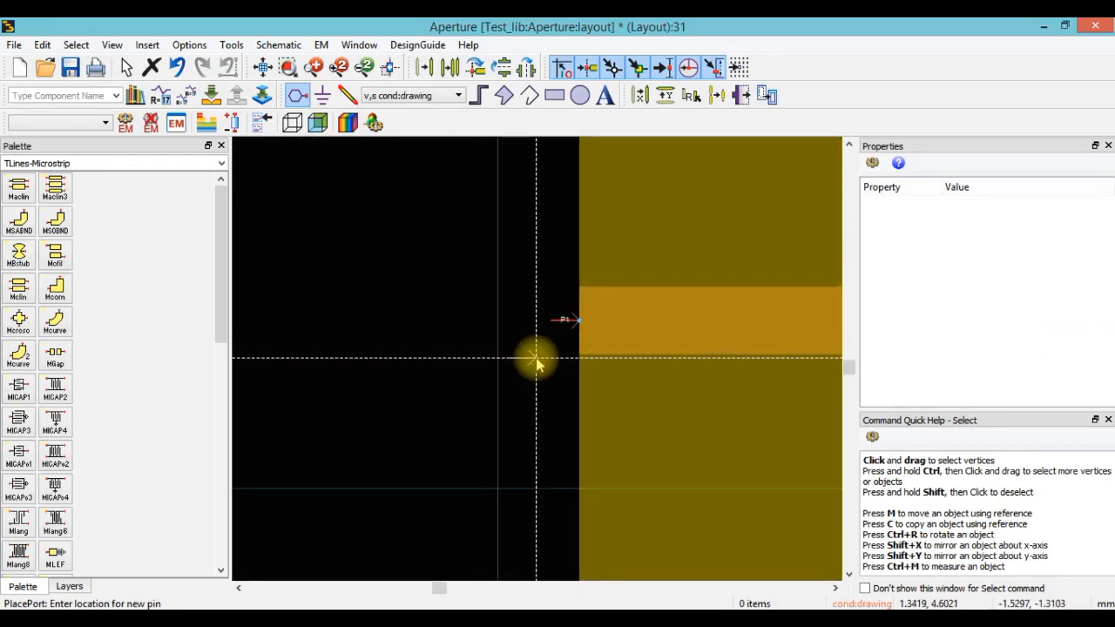
scroll(536, 364, down, 2)
key(Escape)
click(258, 67)
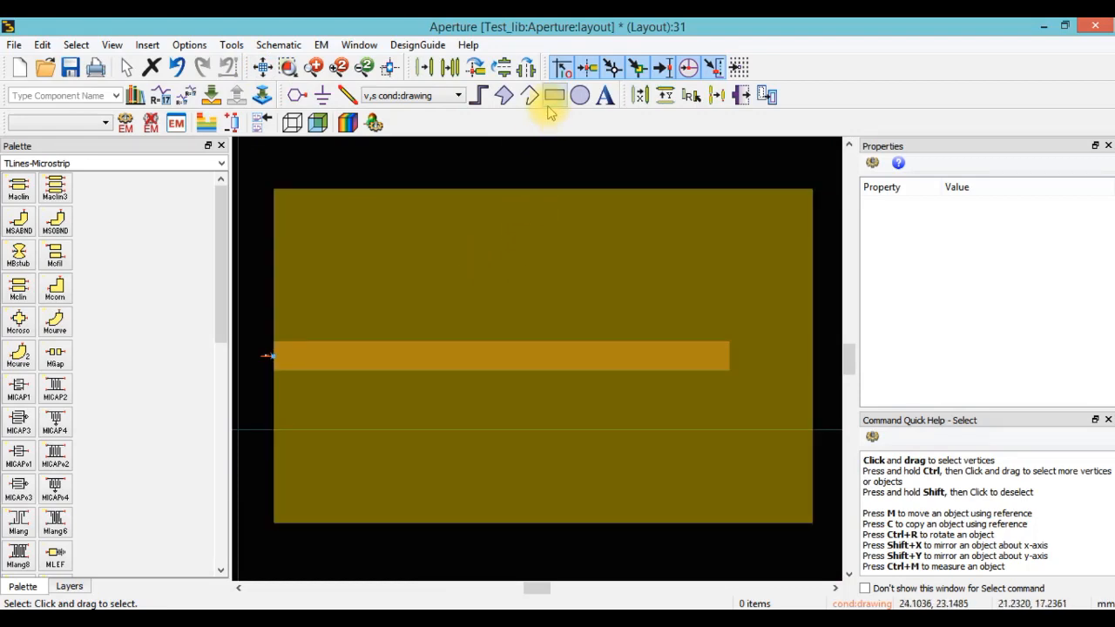
key(ctrl+s)
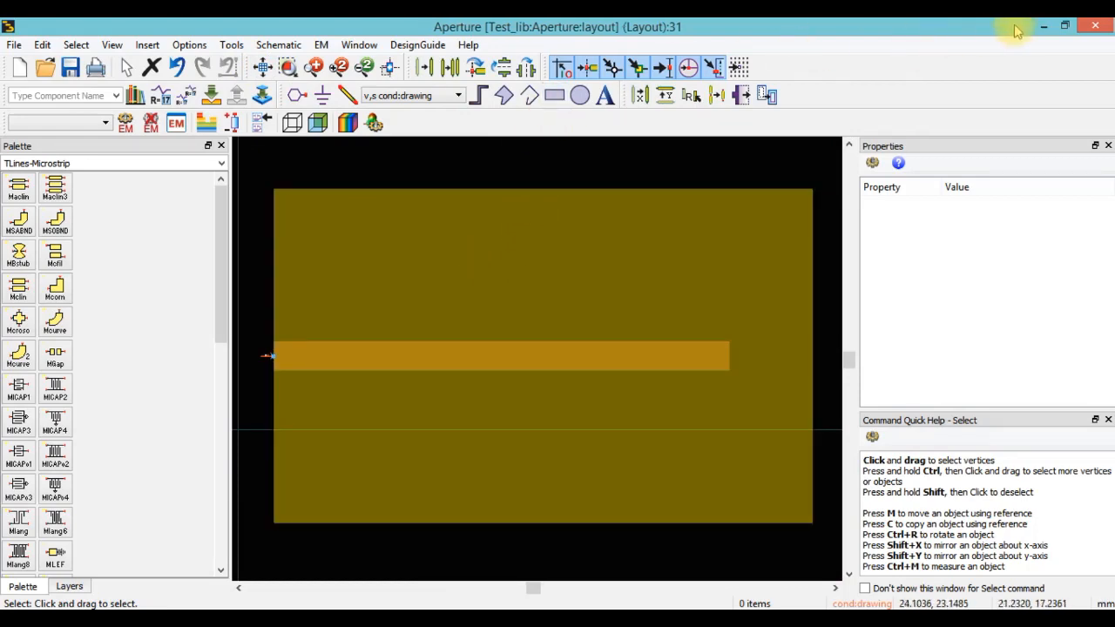
Switch to the main ADS window and add a layer named Patch_Conductor to the Test_lib layer definitions.
click(1041, 27)
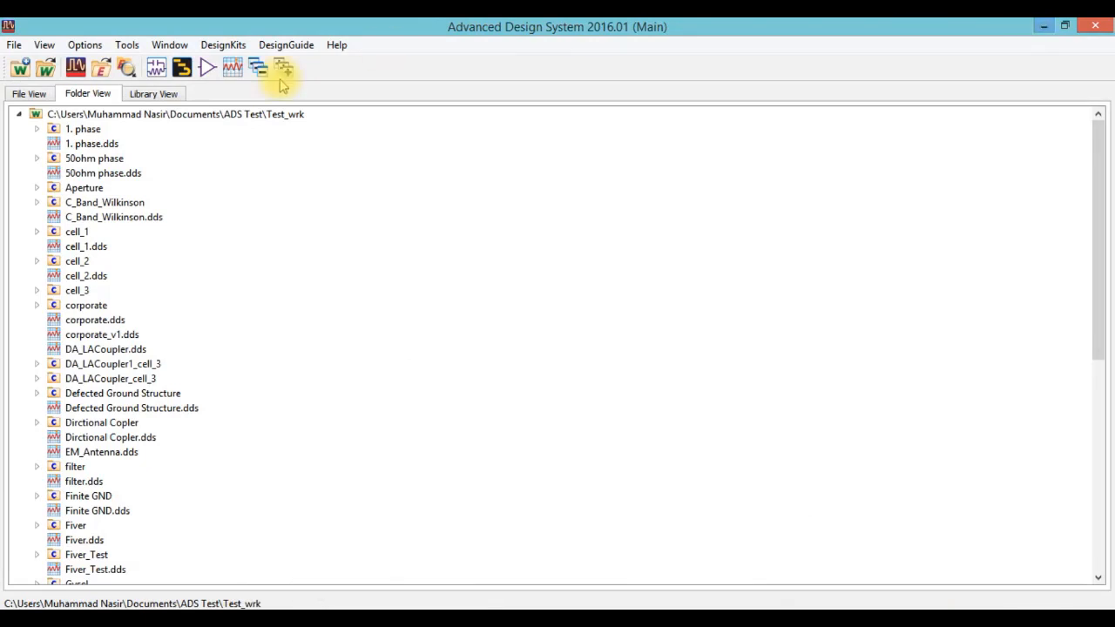
click(83, 45)
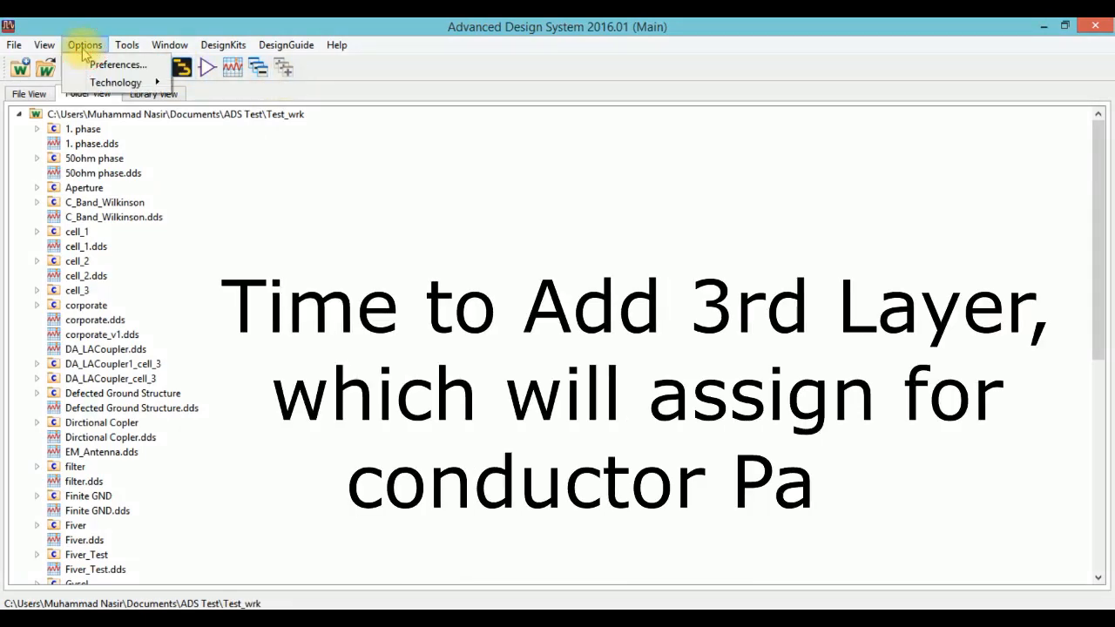
mouse_move(103, 87)
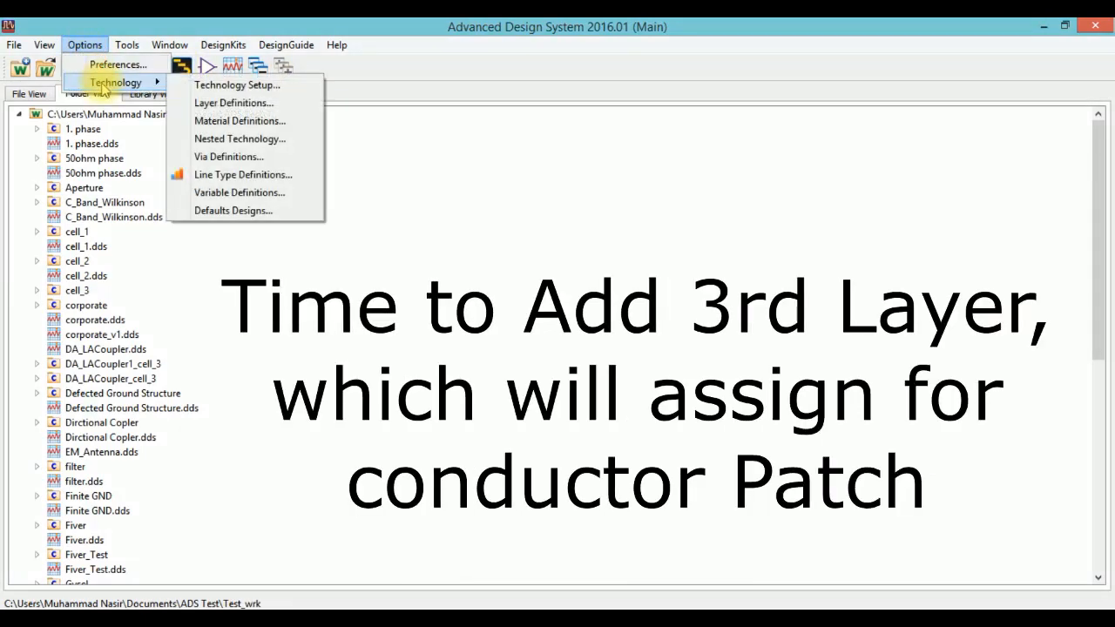
click(213, 102)
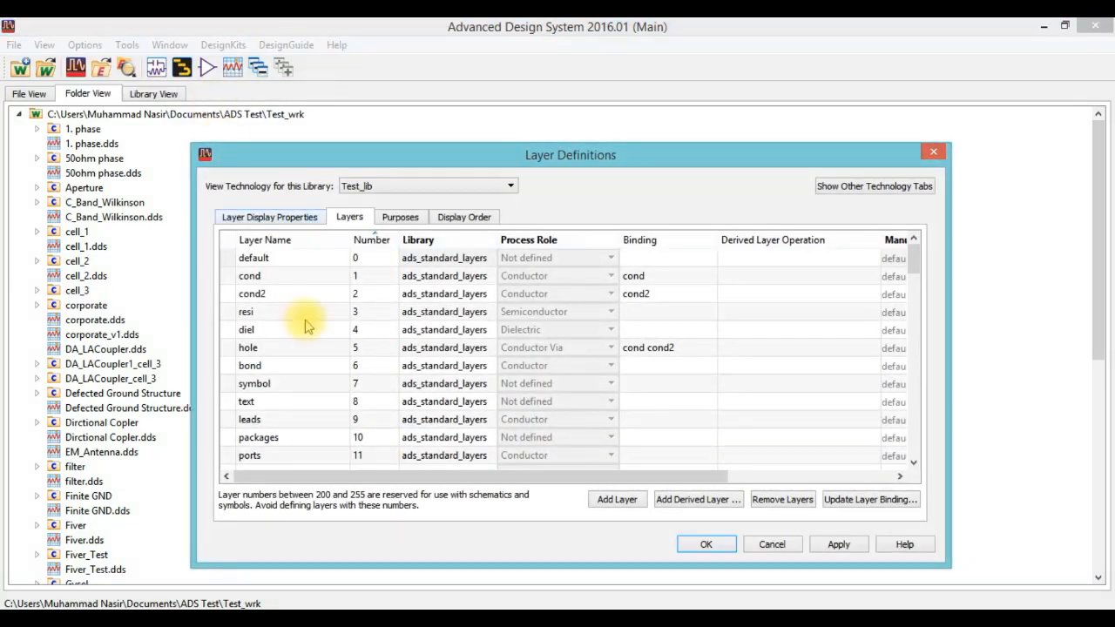
click(619, 500)
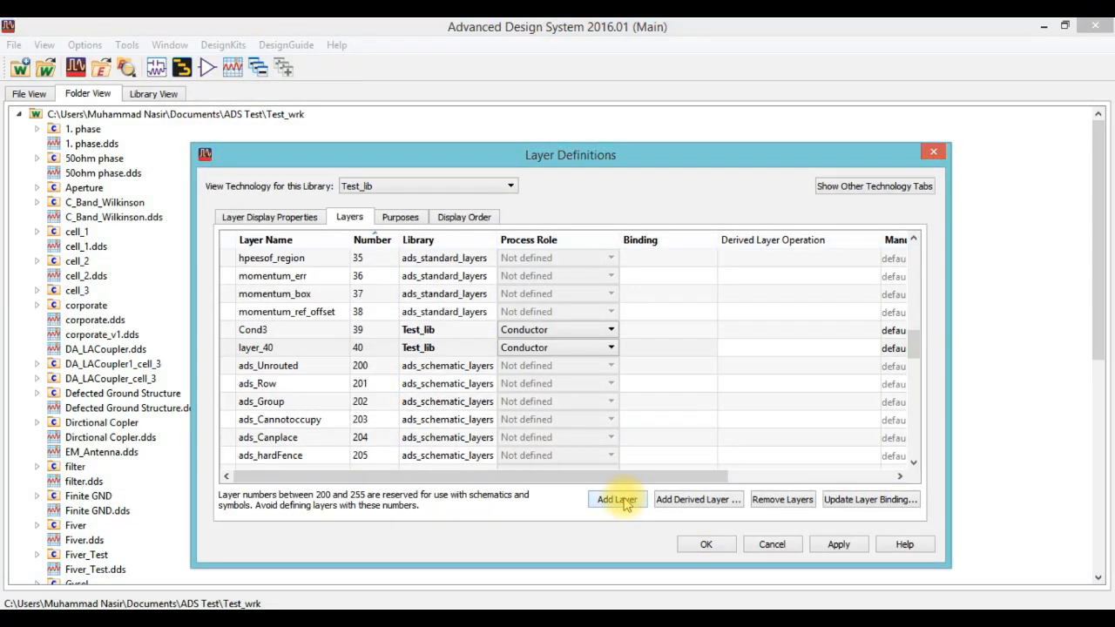
double_click(305, 352)
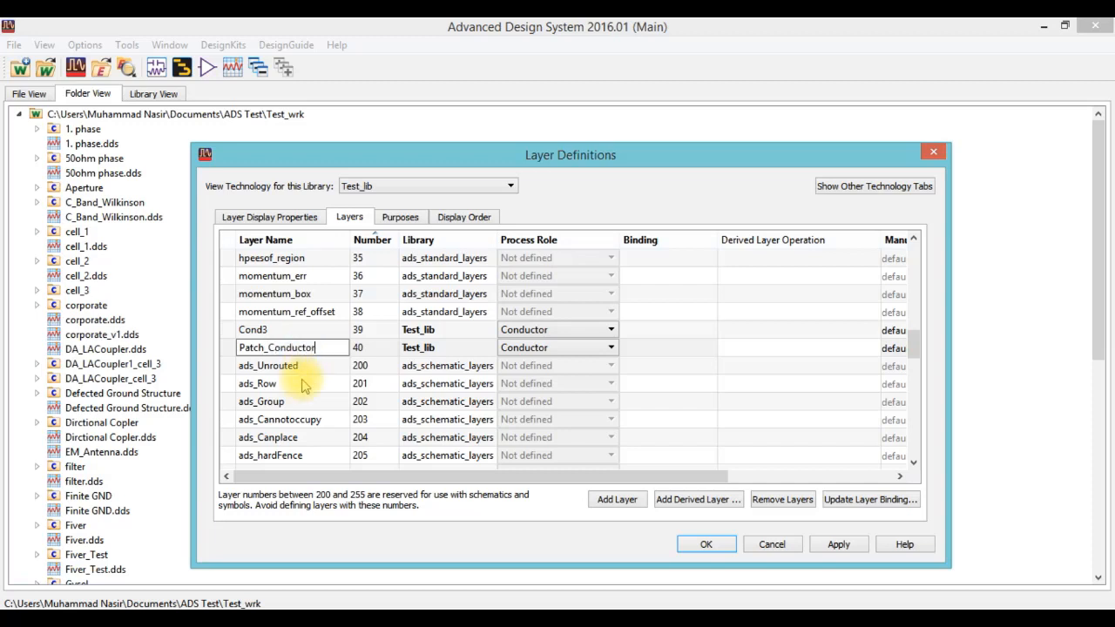
Set the Patch_Conductor layer's process role to Conductor and apply the layer definitions.
click(593, 347)
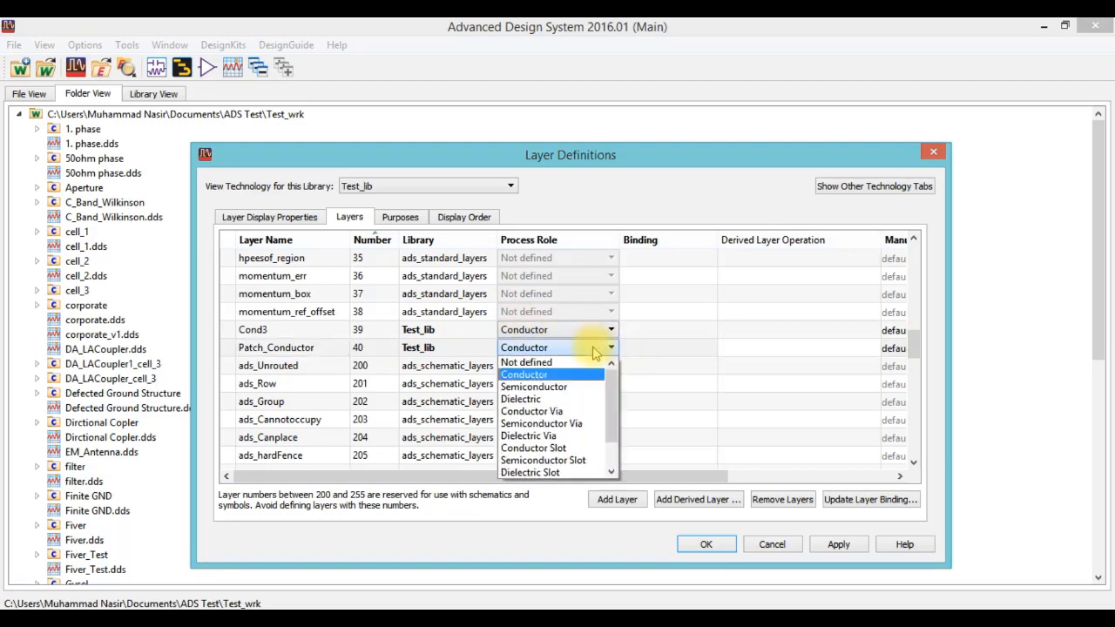
click(566, 376)
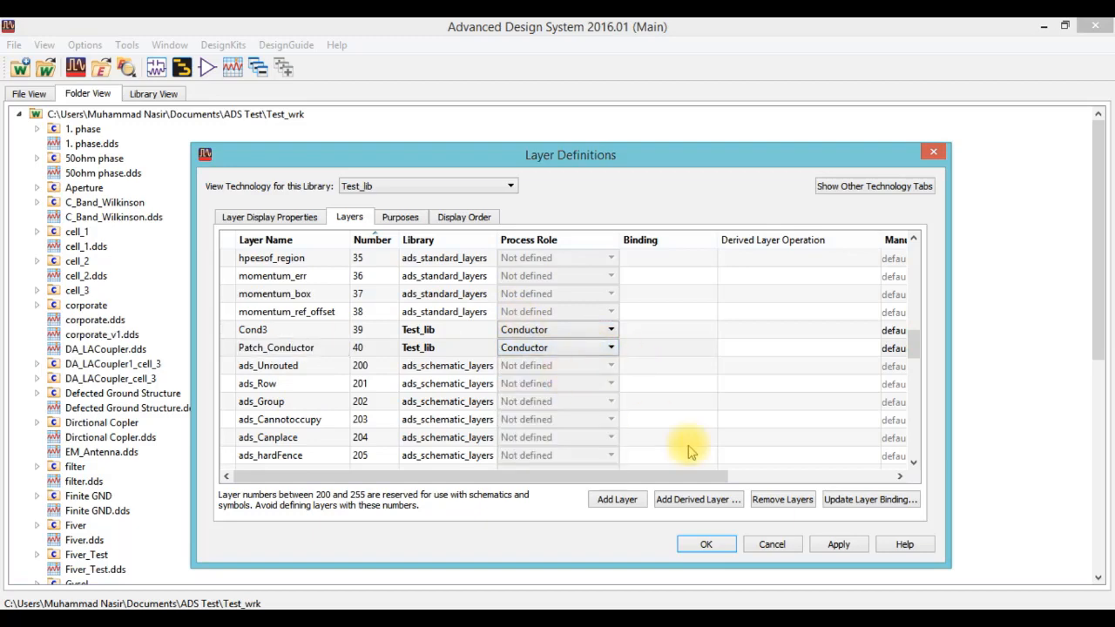
click(834, 546)
click(724, 548)
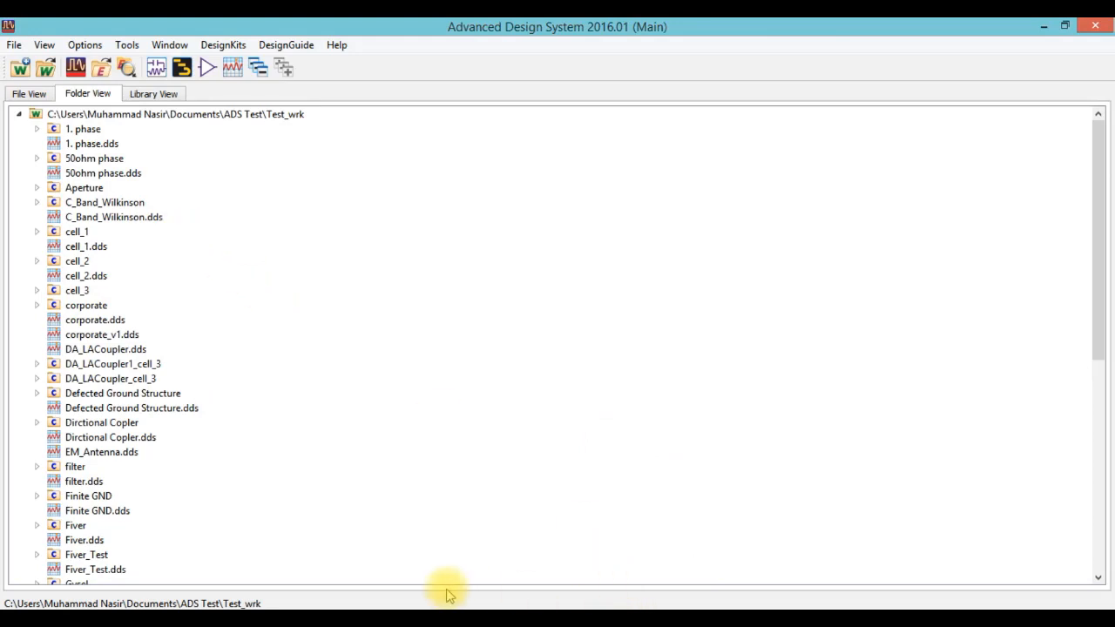
Return to the Aperture layout and make Patch_Conductor:drawing the active drawing layer.
mouse_move(445, 616)
click(459, 540)
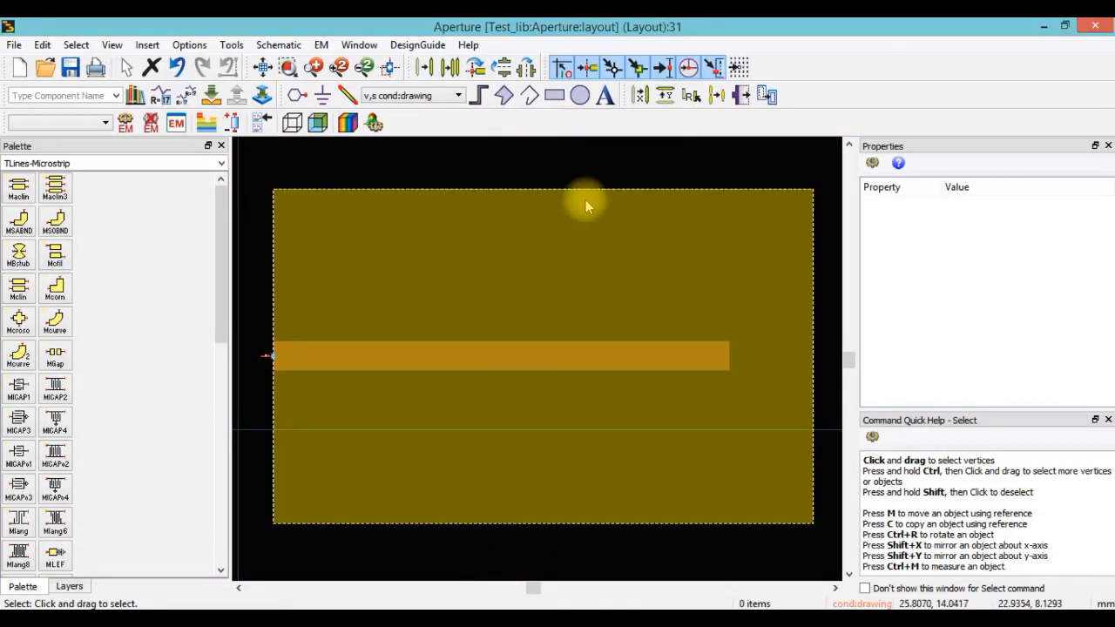
click(409, 96)
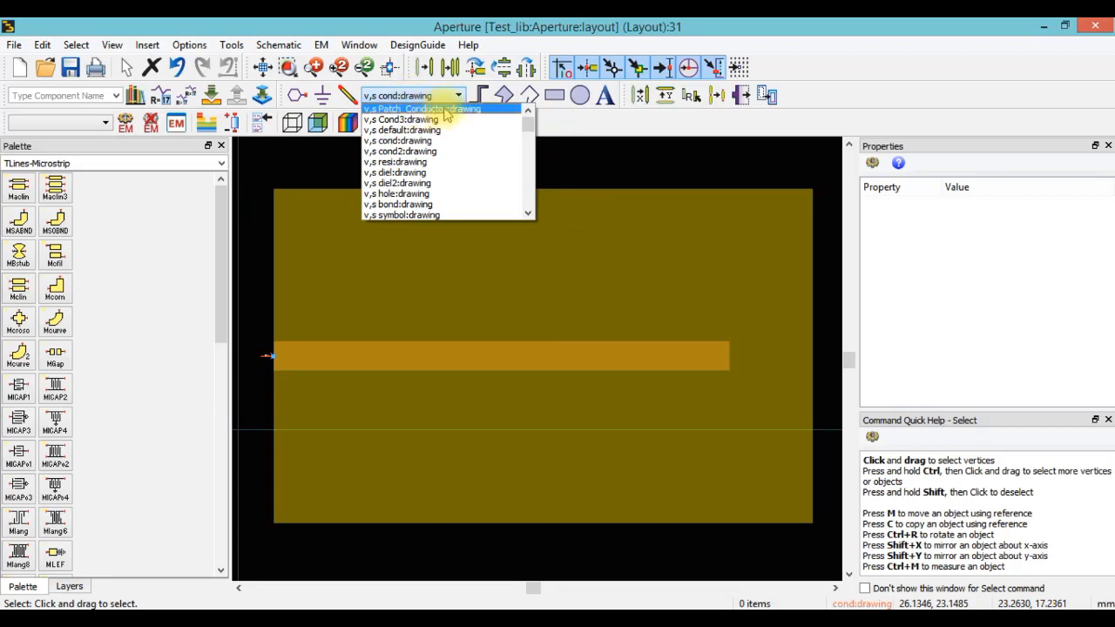
click(478, 111)
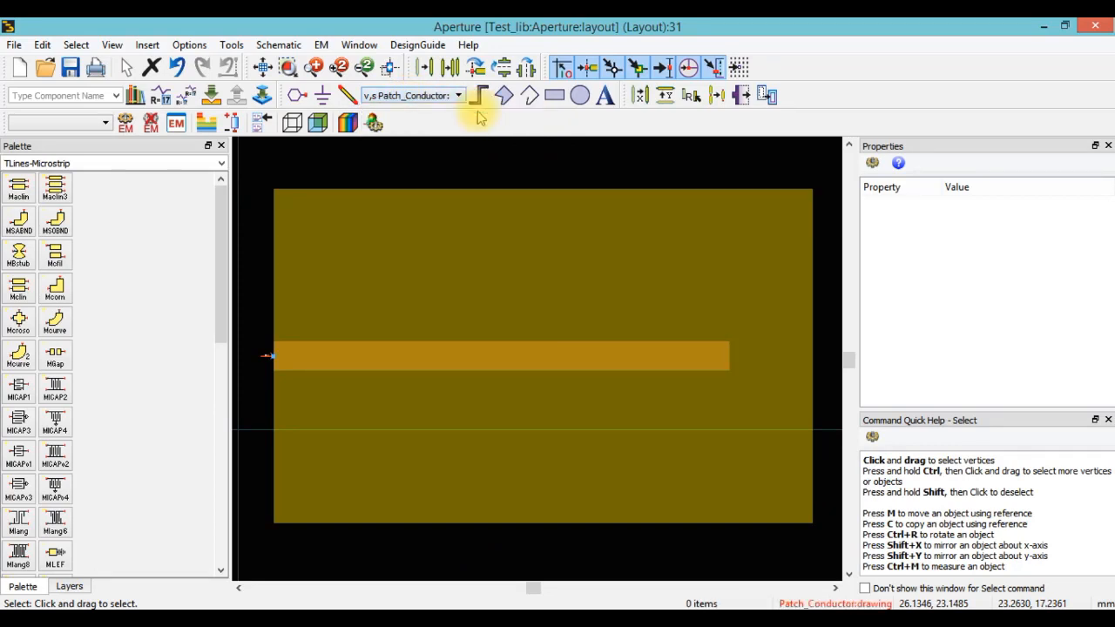
Draw a patch rectangle about 14.35 by 19.39 mm over the feed line's right end and select it.
click(555, 95)
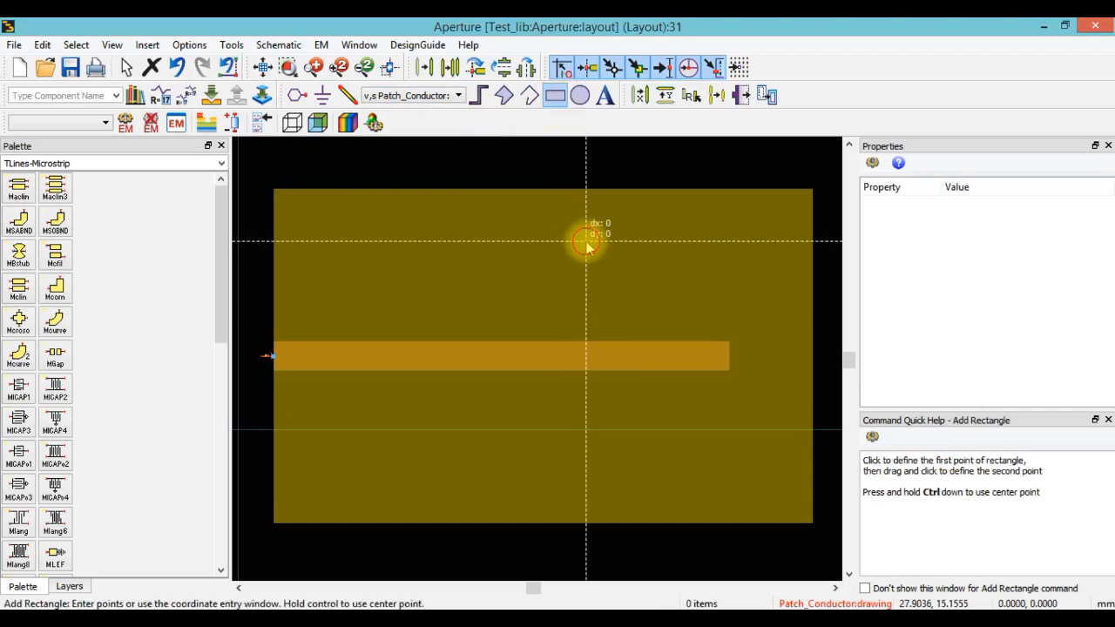
click(585, 240)
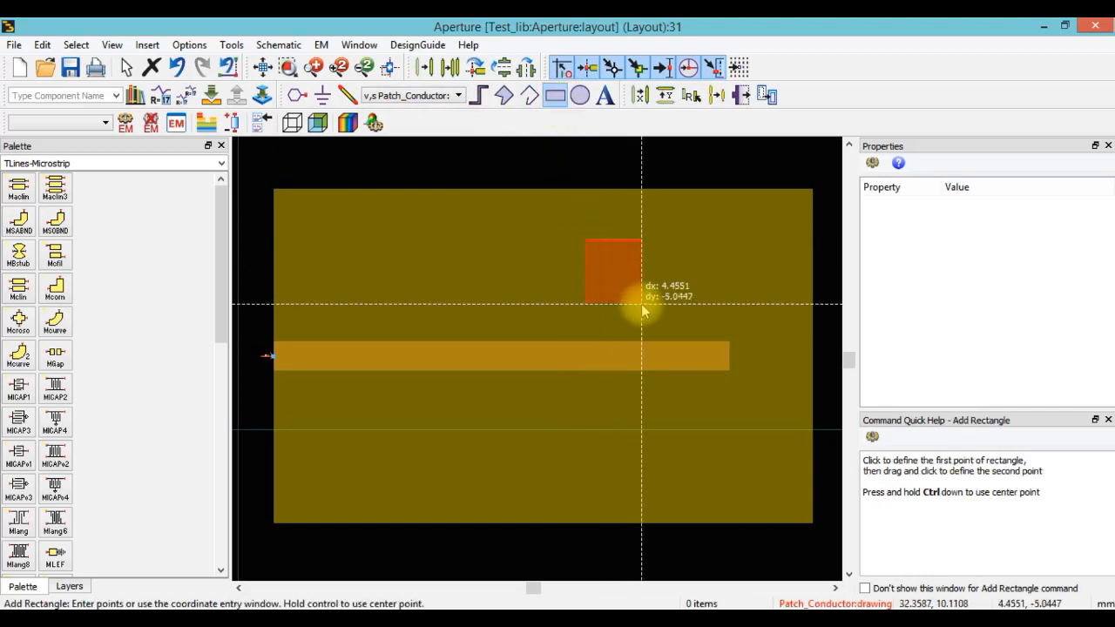
click(767, 490)
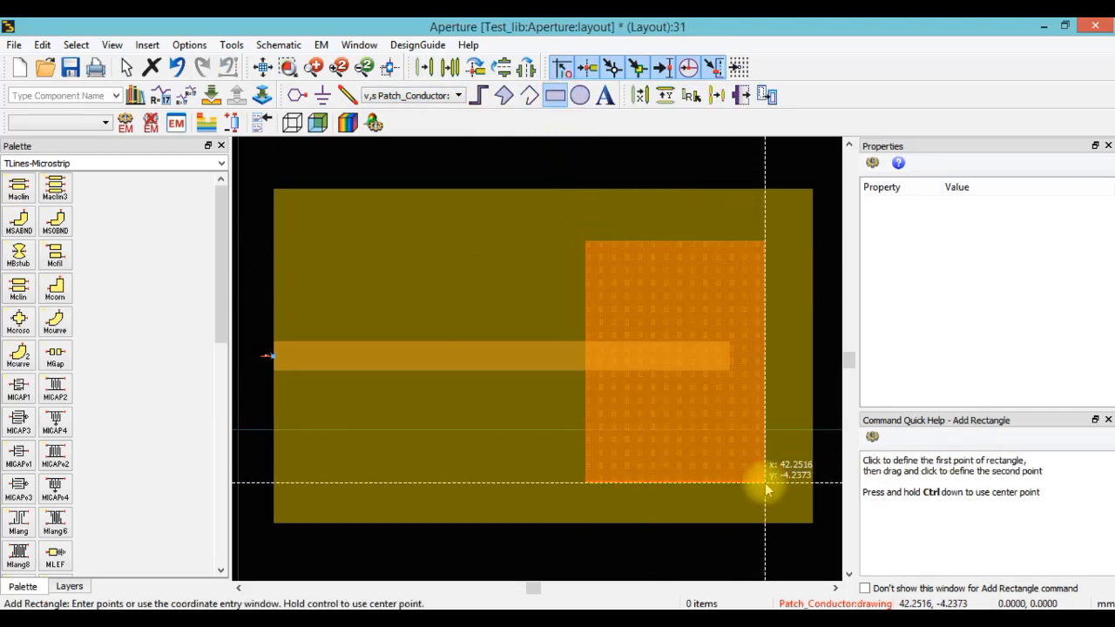
key(Escape)
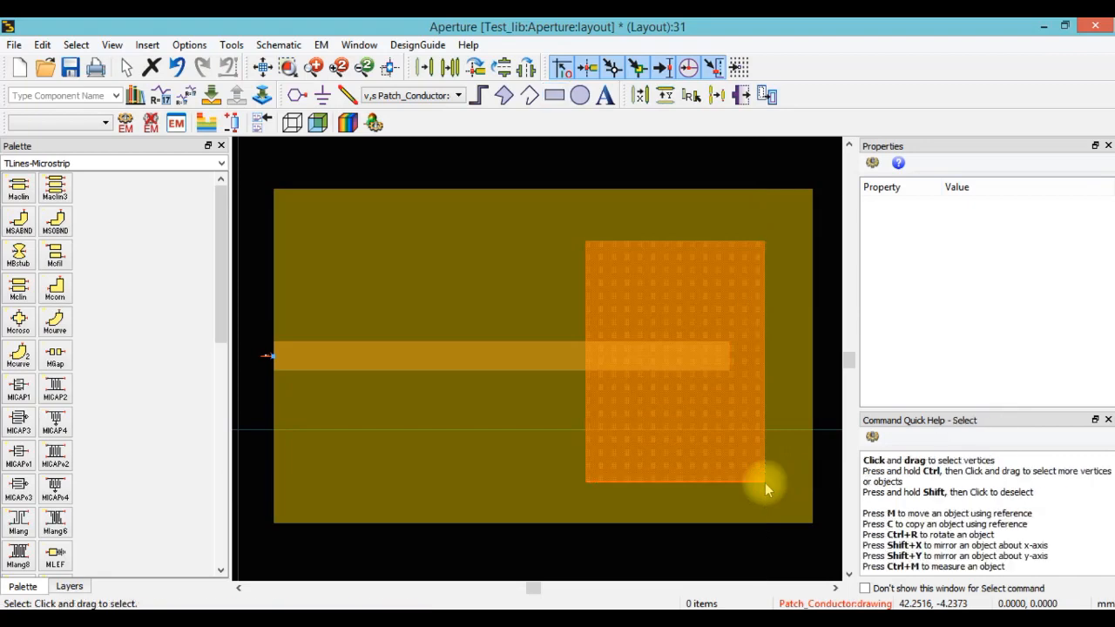
click(729, 449)
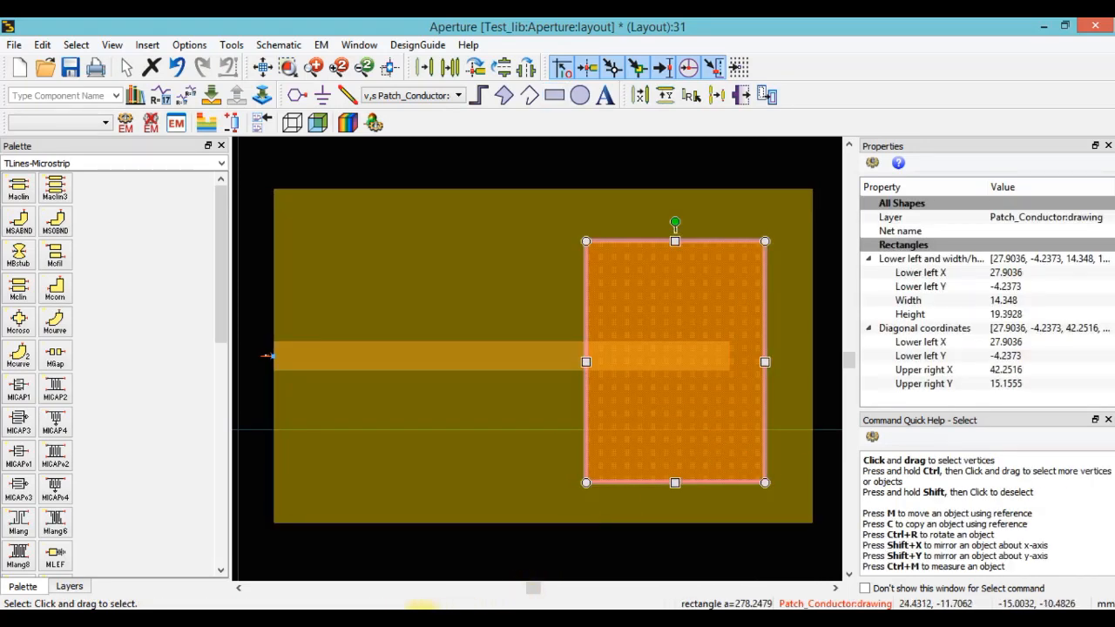
Copy the patch width 19.83 from the Word document and return to the layout.
click(669, 620)
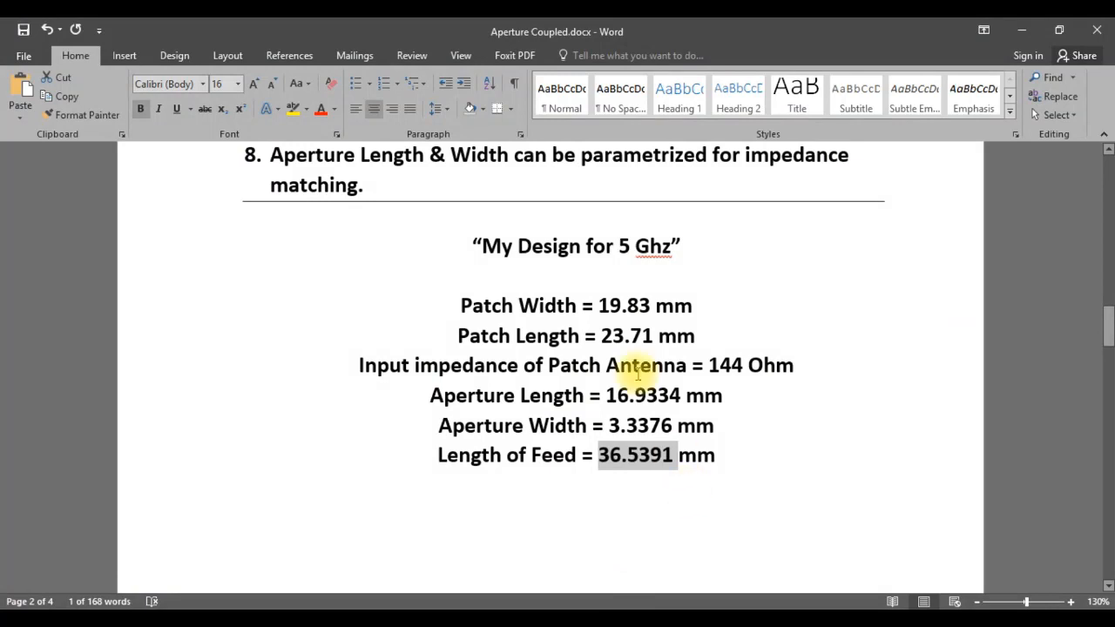
drag(598, 305, 650, 306)
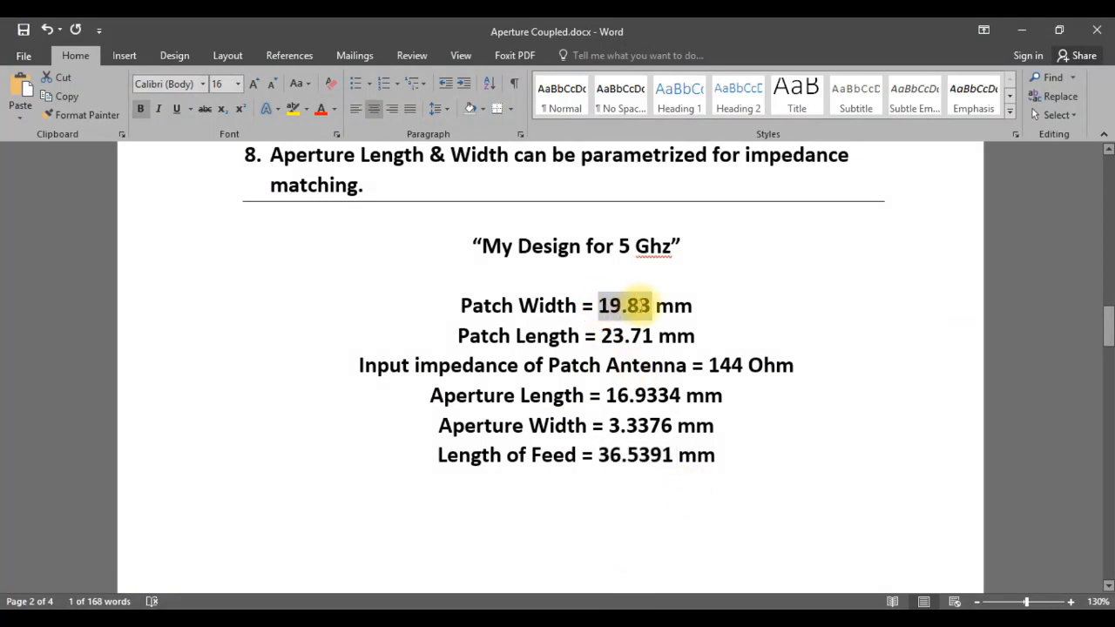
right_click(650, 307)
click(669, 336)
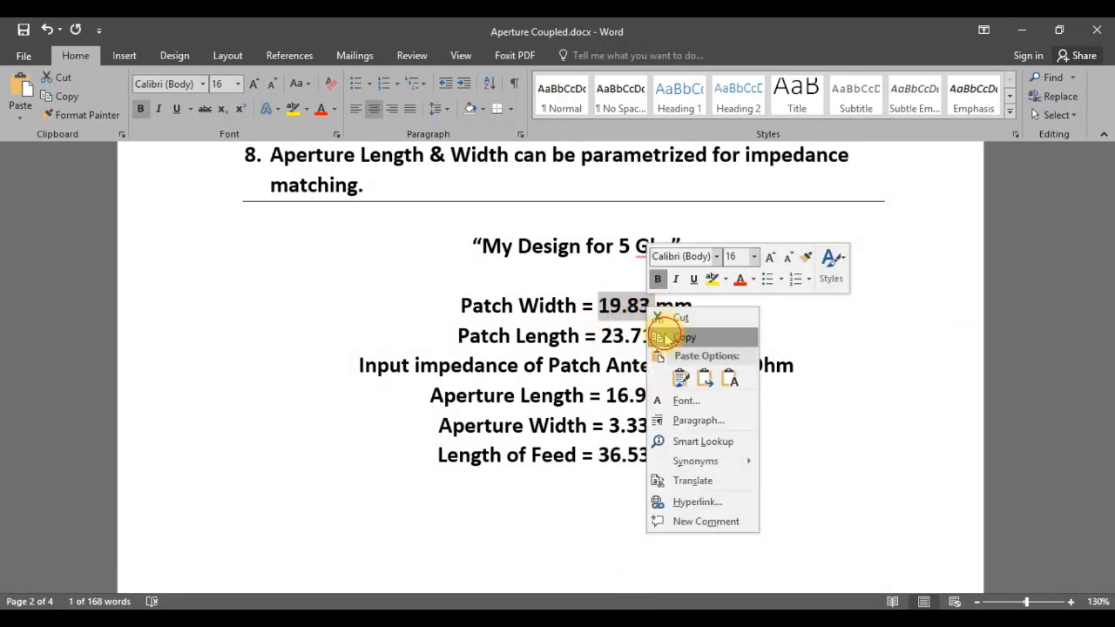
click(1018, 30)
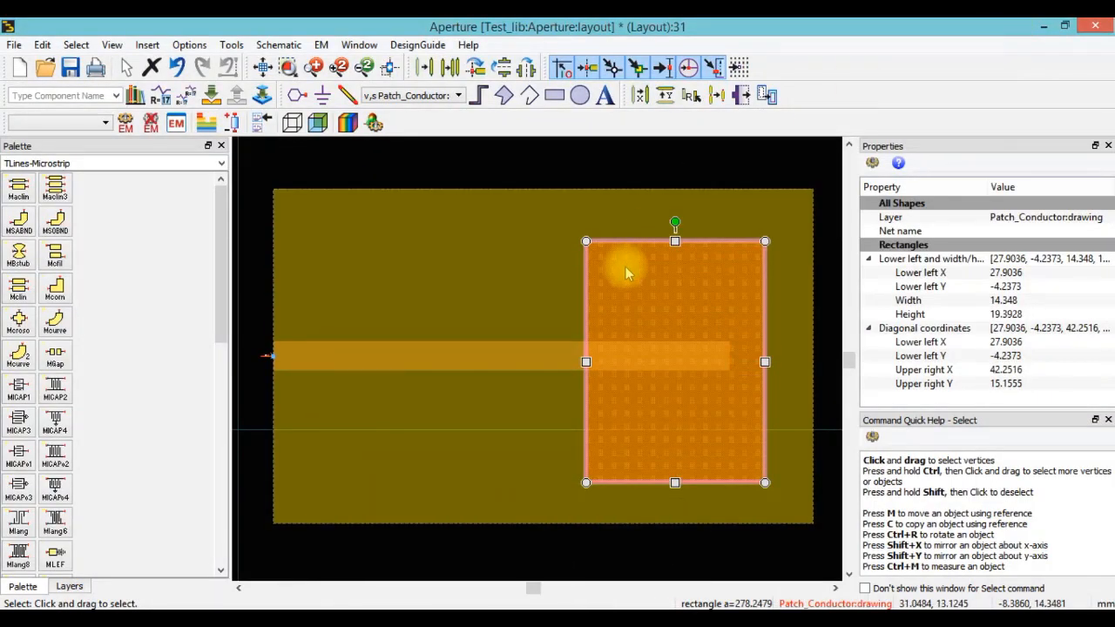
Set the patch rectangle's width to the copied value 19.83 mm.
click(1034, 315)
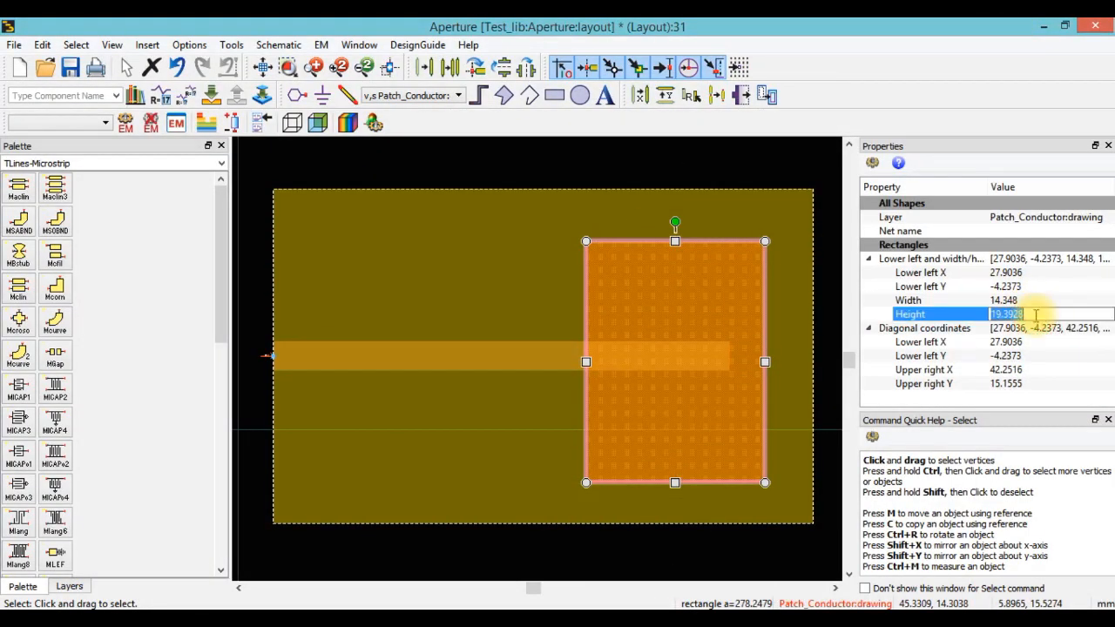
click(1036, 300)
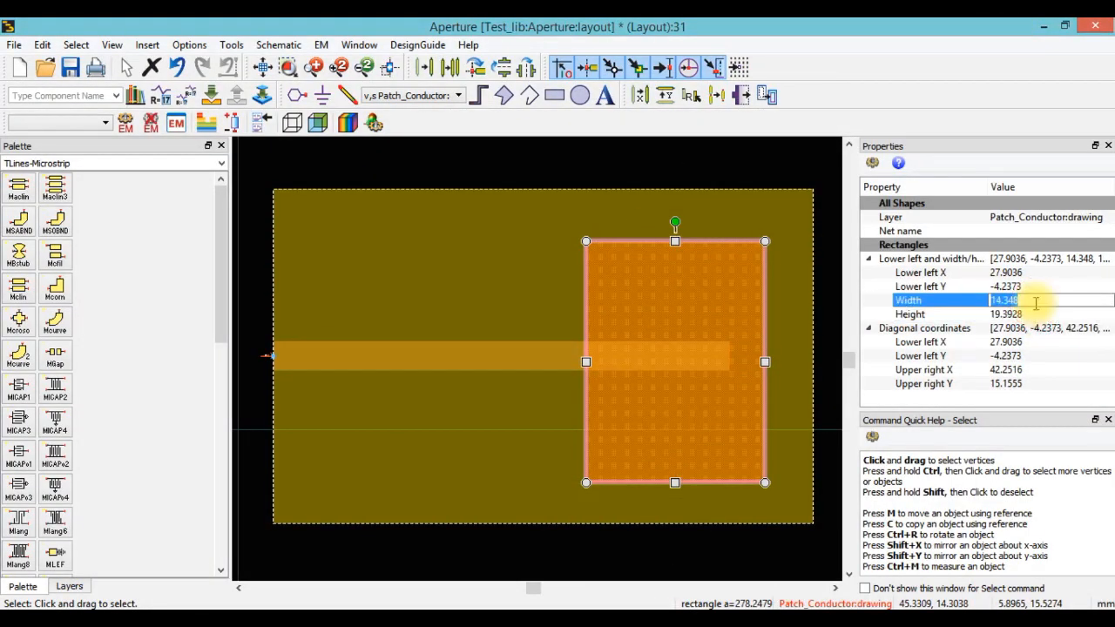
right_click(1036, 302)
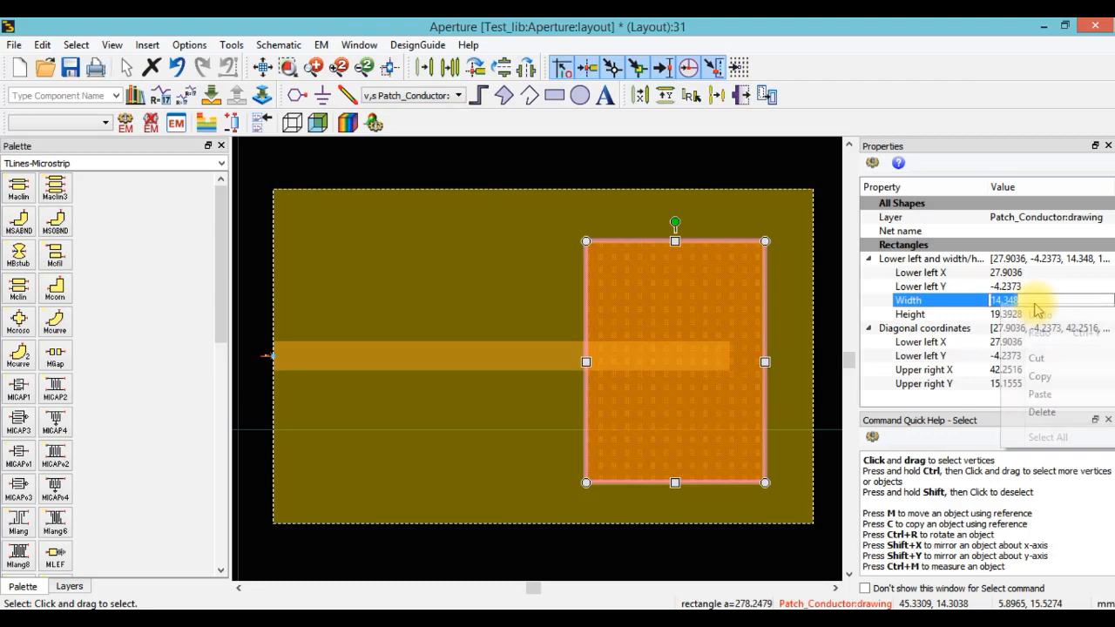
click(1037, 394)
click(784, 547)
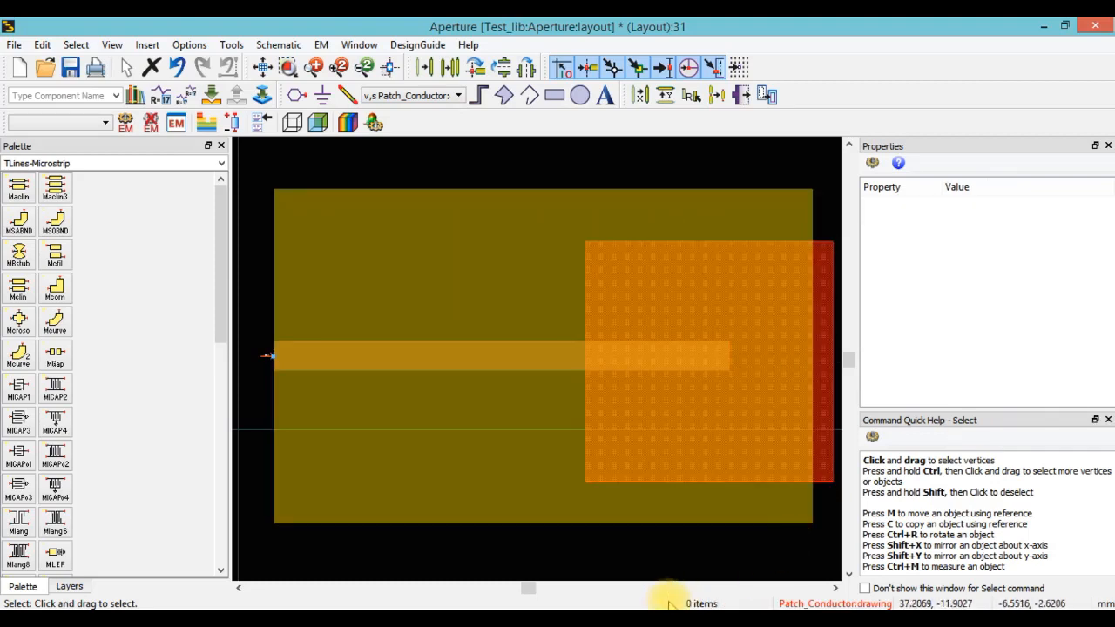
Copy the patch length 23.71 from the Word document and return to the Aperture layout.
click(623, 602)
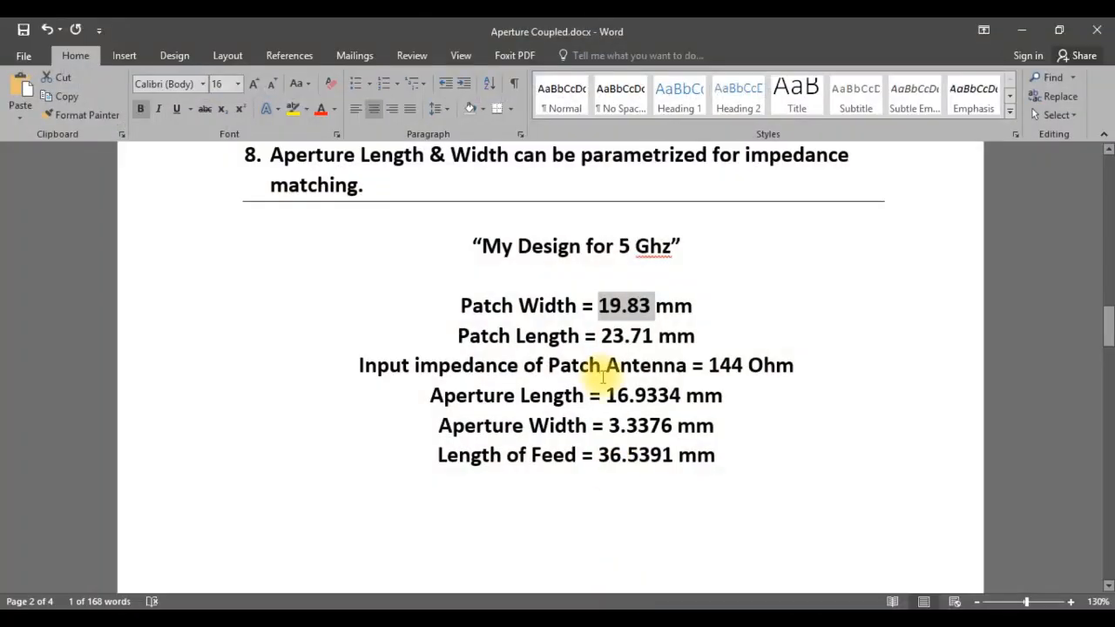
click(602, 337)
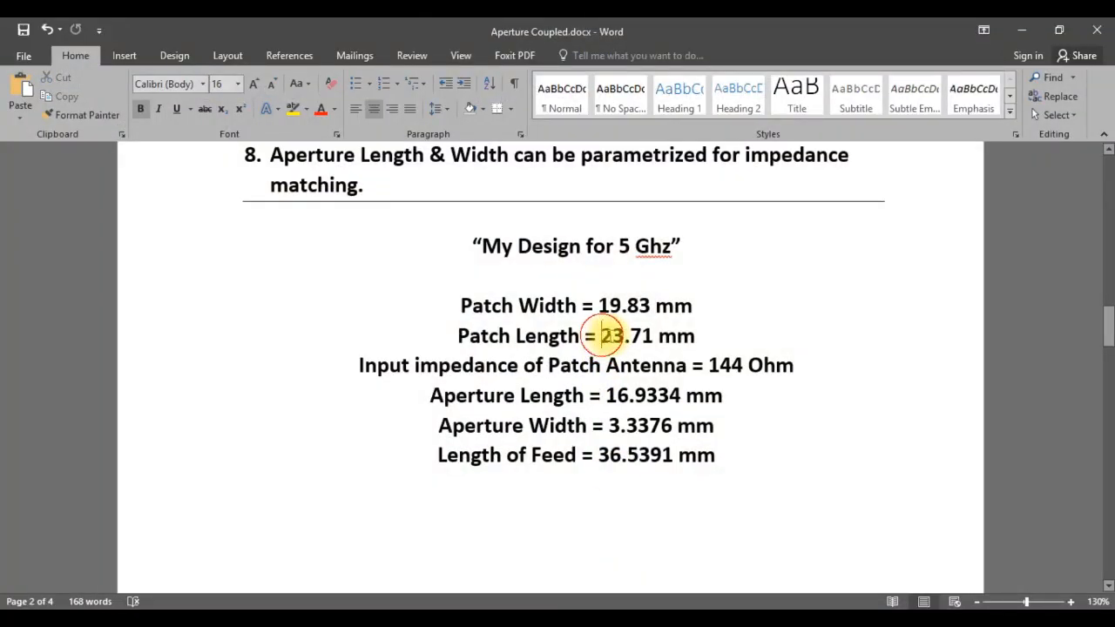
drag(601, 337, 651, 337)
right_click(651, 336)
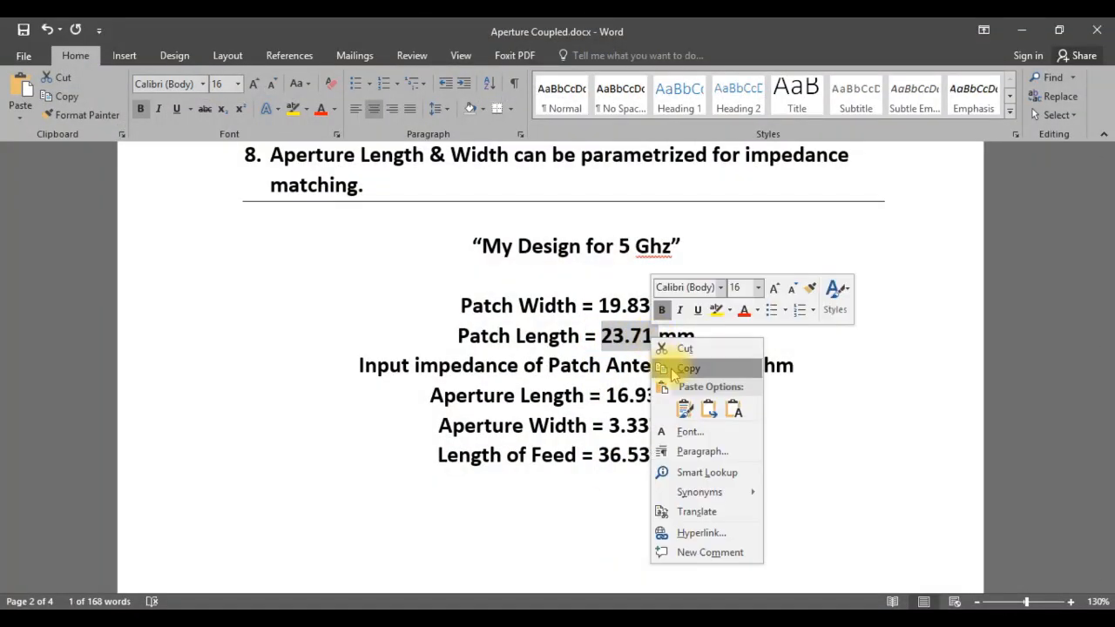
click(671, 369)
click(1021, 29)
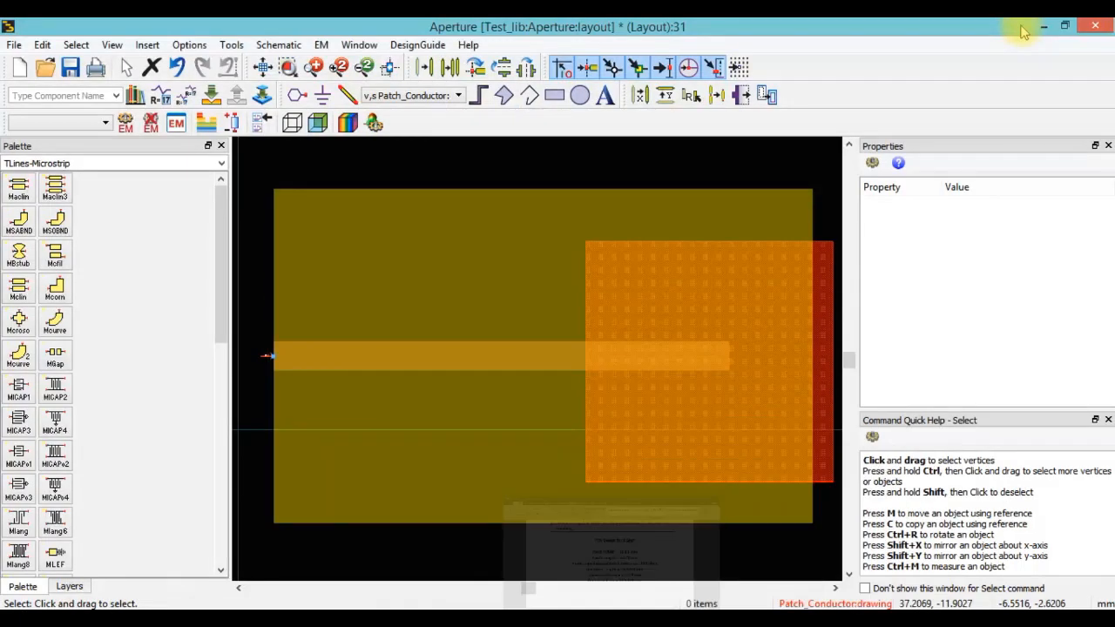
Set the patch rectangle's height to the copied value 23.71 mm.
click(806, 298)
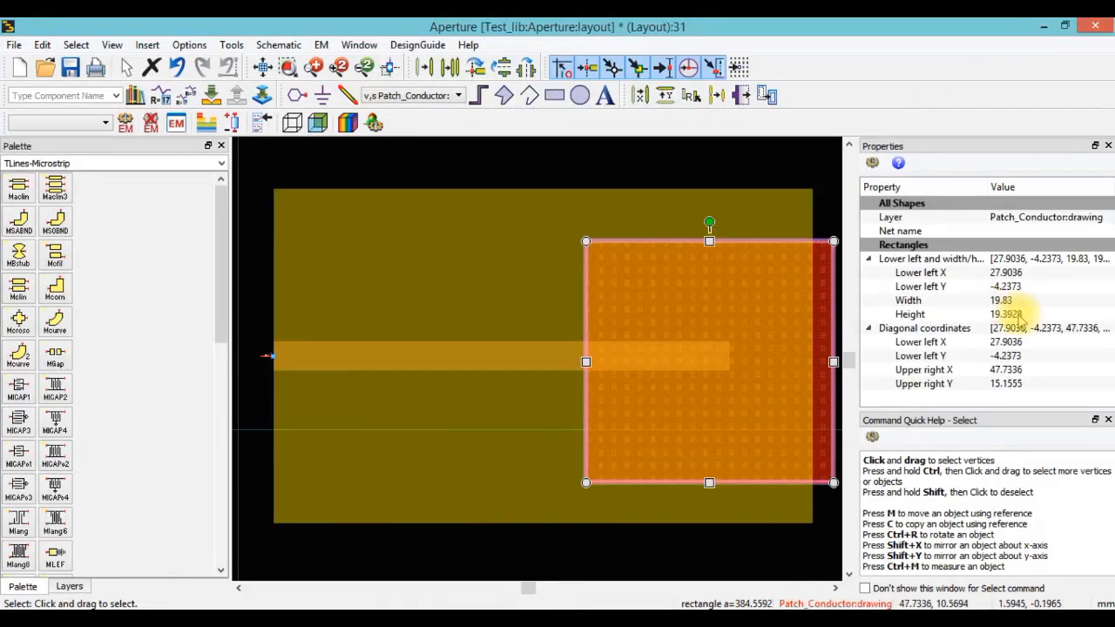
click(1019, 315)
right_click(1020, 314)
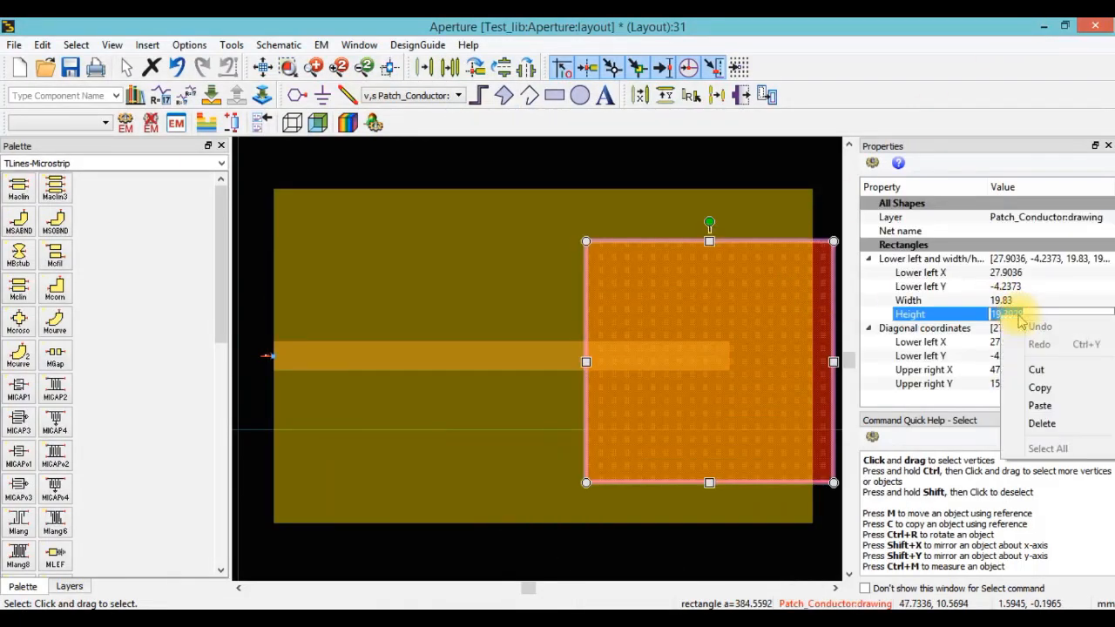
click(1035, 398)
click(686, 178)
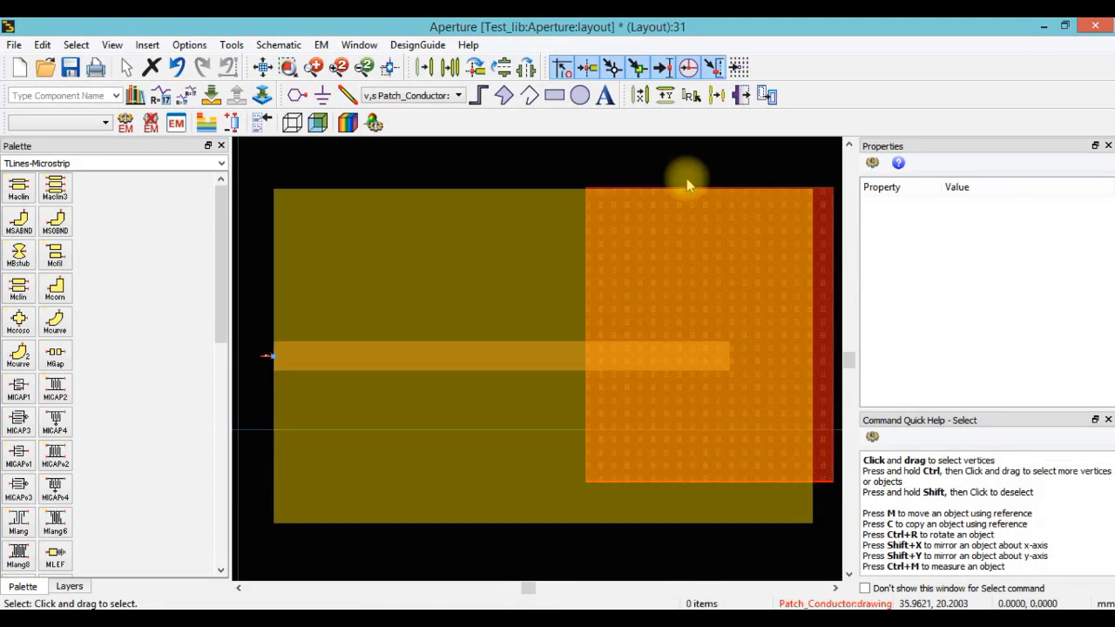
Move the patch inside the ground plane over the feed line's end, with its lower-left corner at about 24.51, -5.83 mm.
click(264, 68)
click(650, 268)
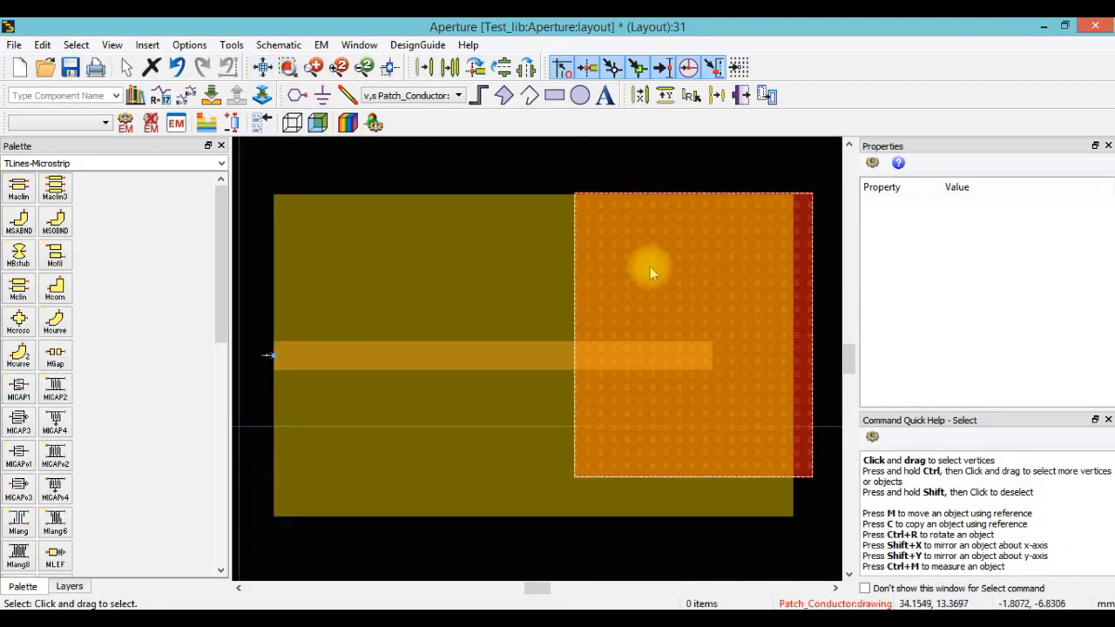
click(806, 360)
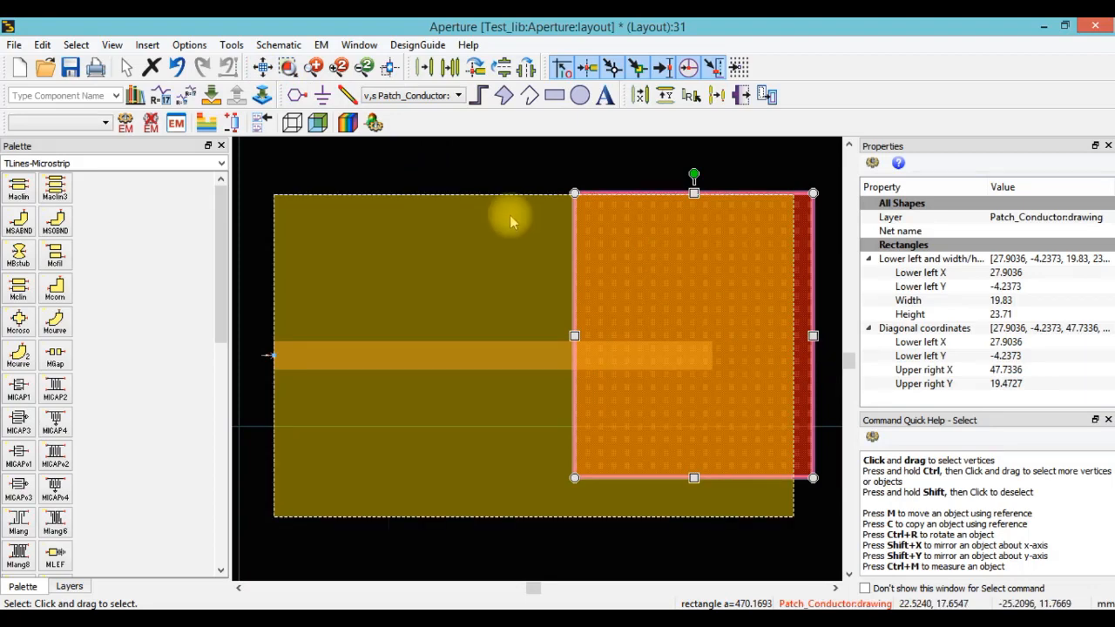
click(424, 70)
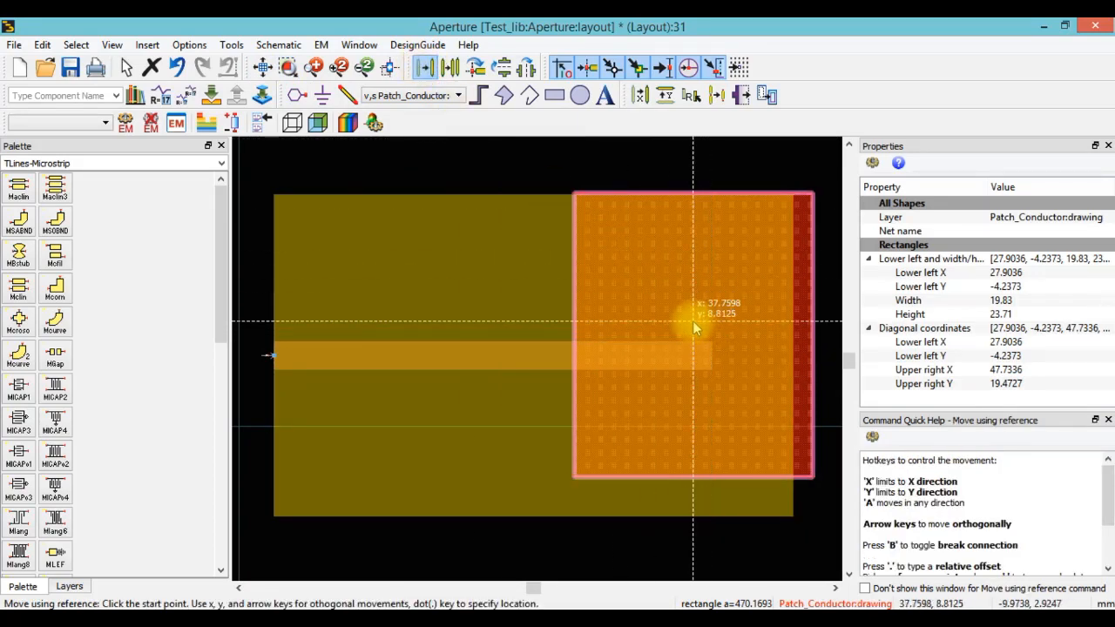
click(701, 340)
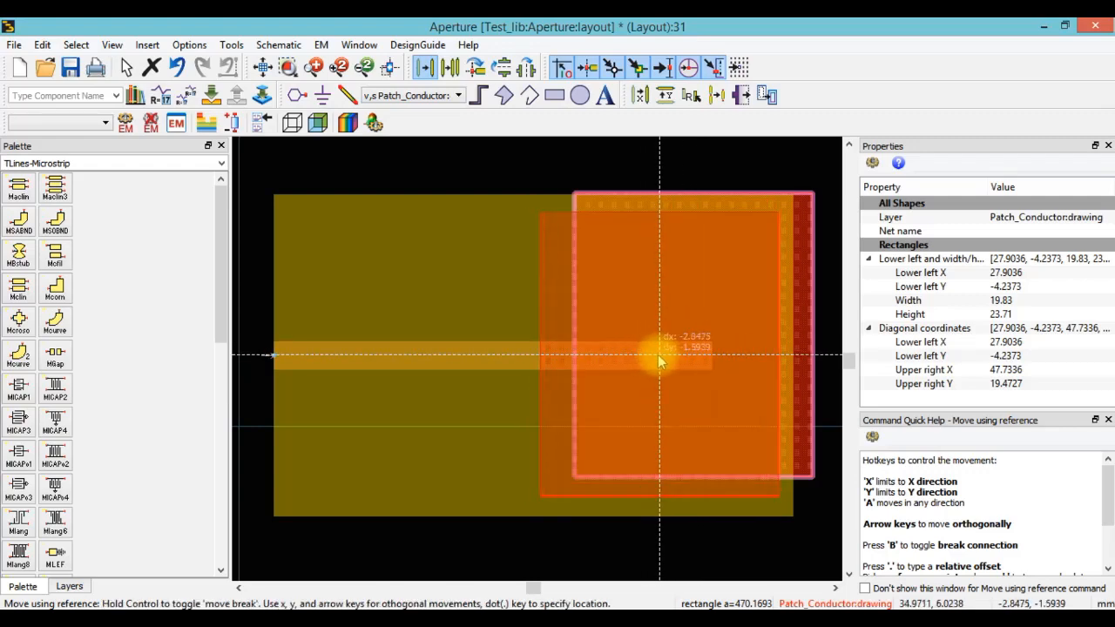
click(654, 361)
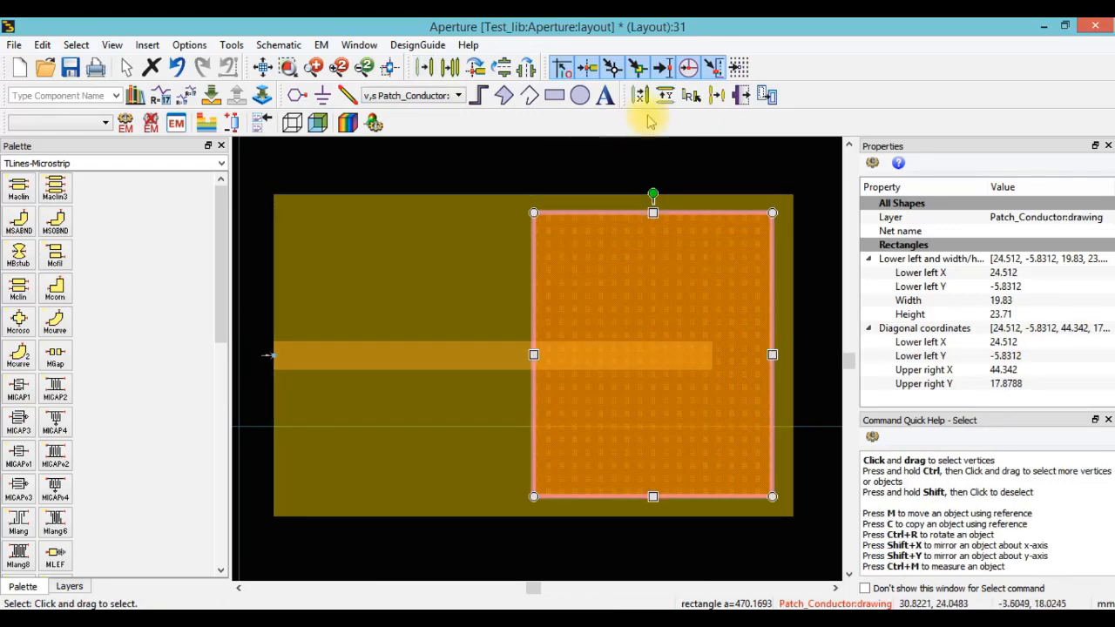
Shift the patch vertically by about -0.11 mm to centre it on the feed line, and save the layout.
click(665, 95)
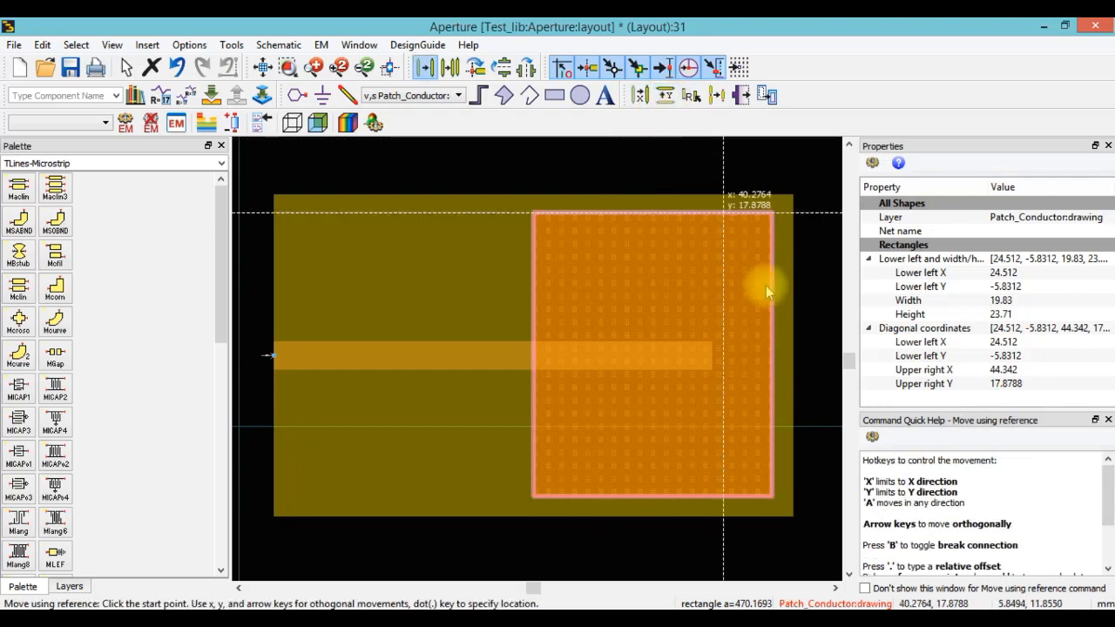
click(770, 362)
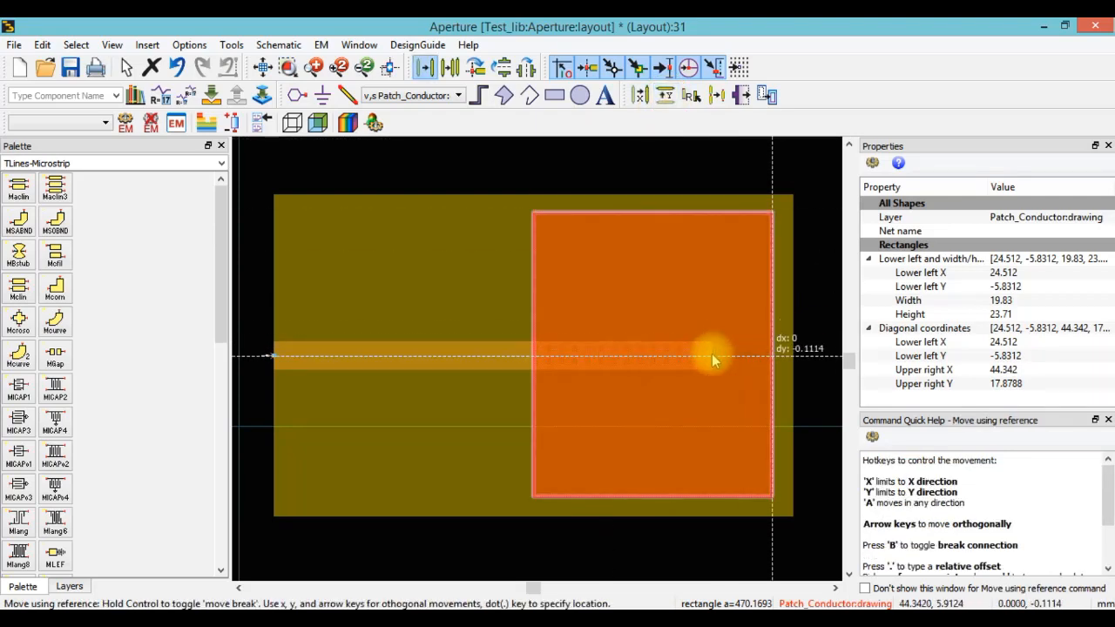
click(711, 353)
click(409, 173)
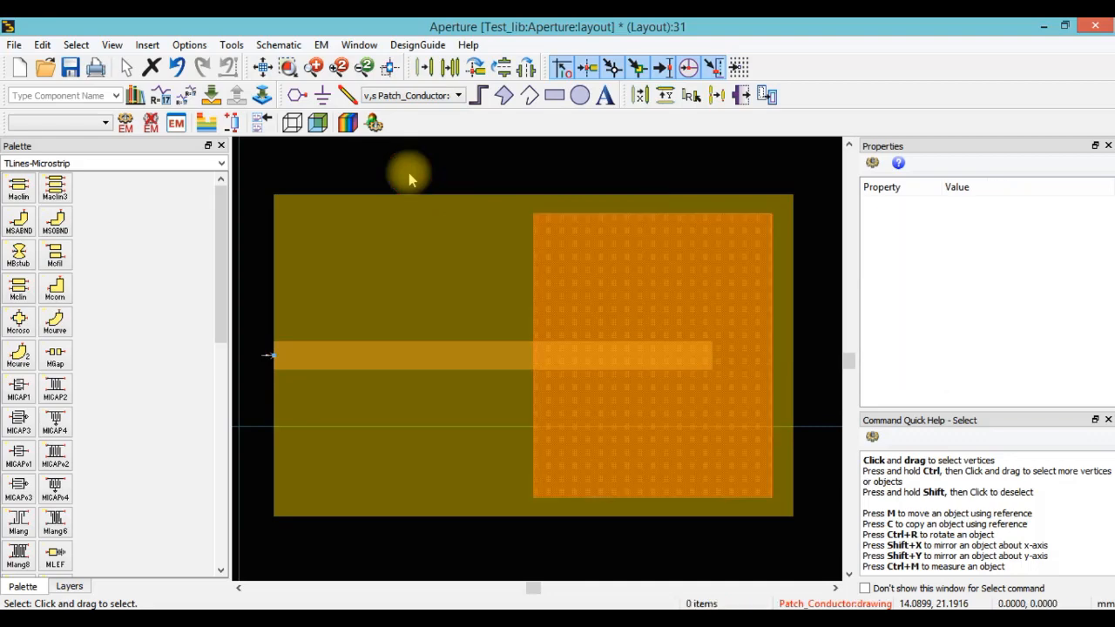
click(70, 67)
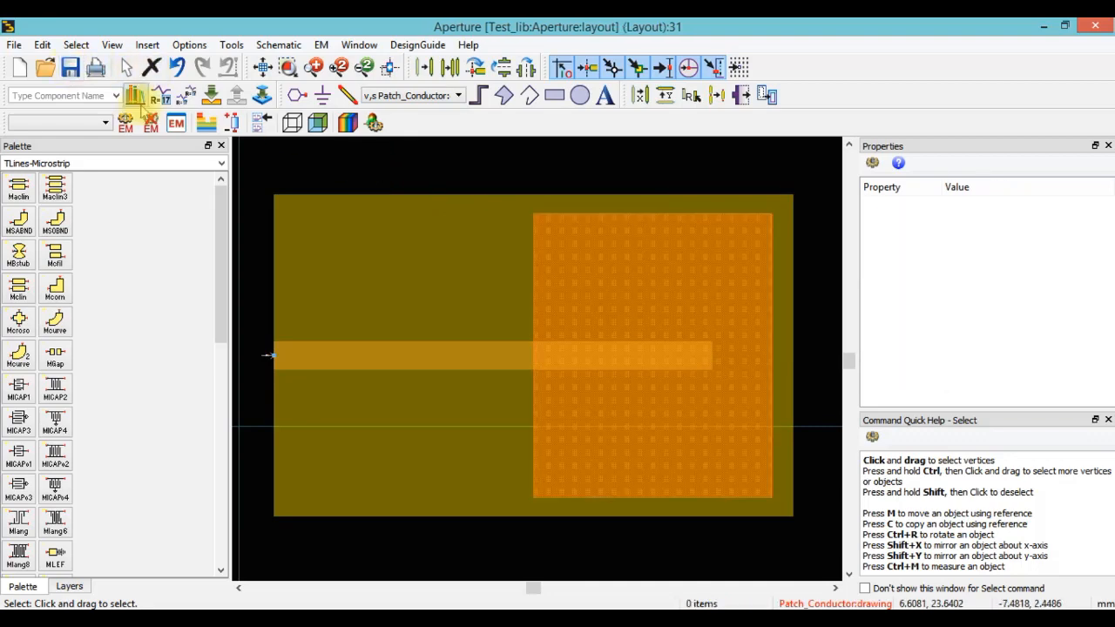
Create a new substrate named Aperture from the 25milAlumina template in the layout's EM setup.
click(170, 122)
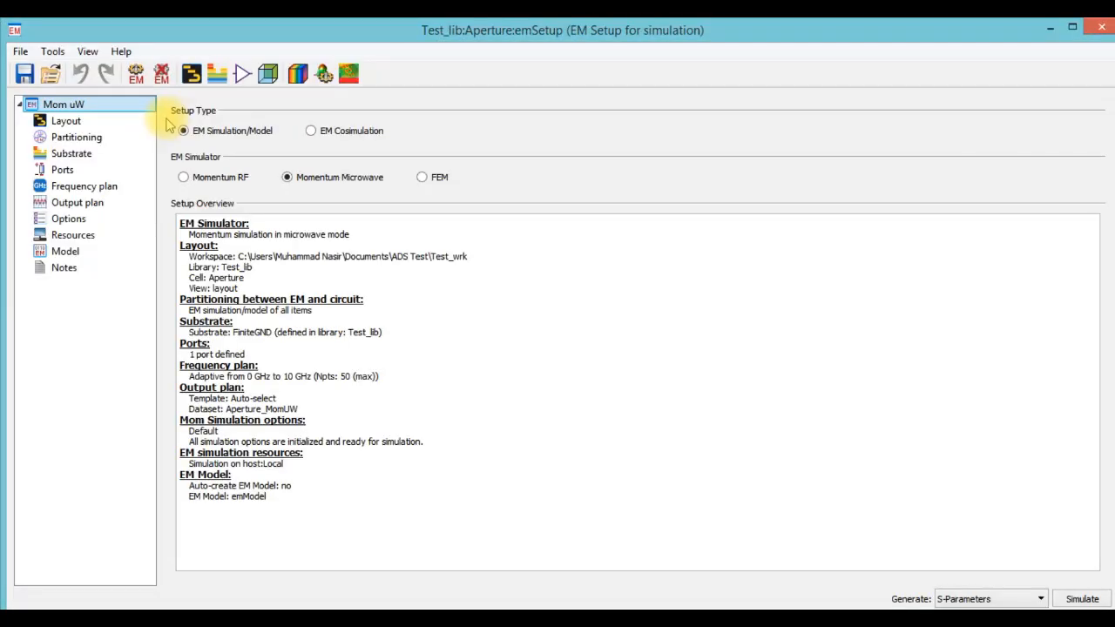
click(130, 154)
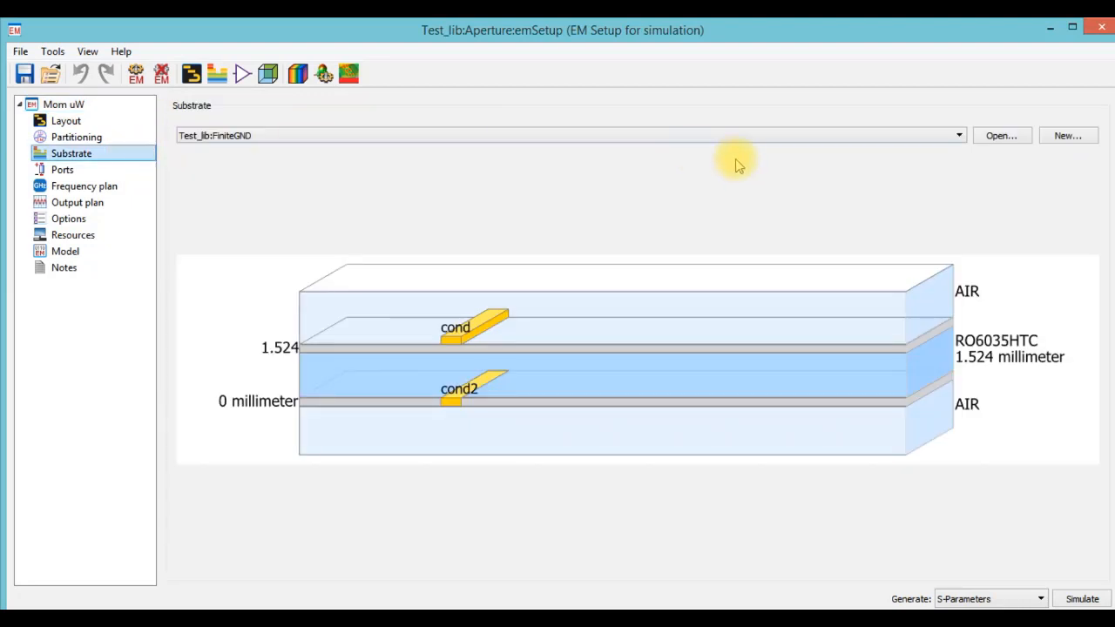
click(1068, 136)
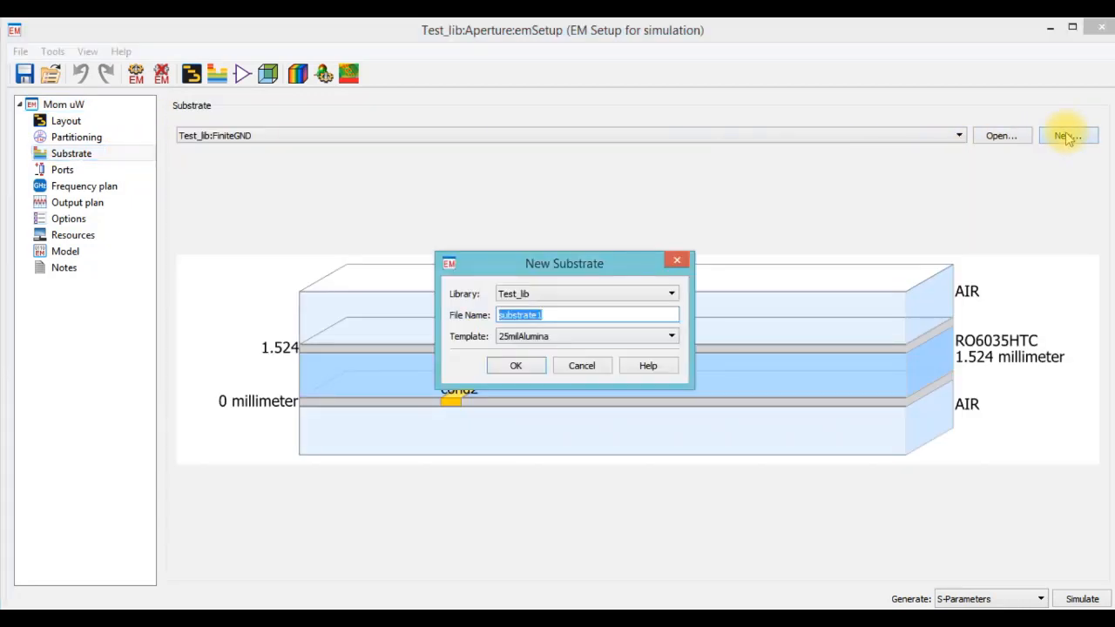
text(Aperture)
key(Return)
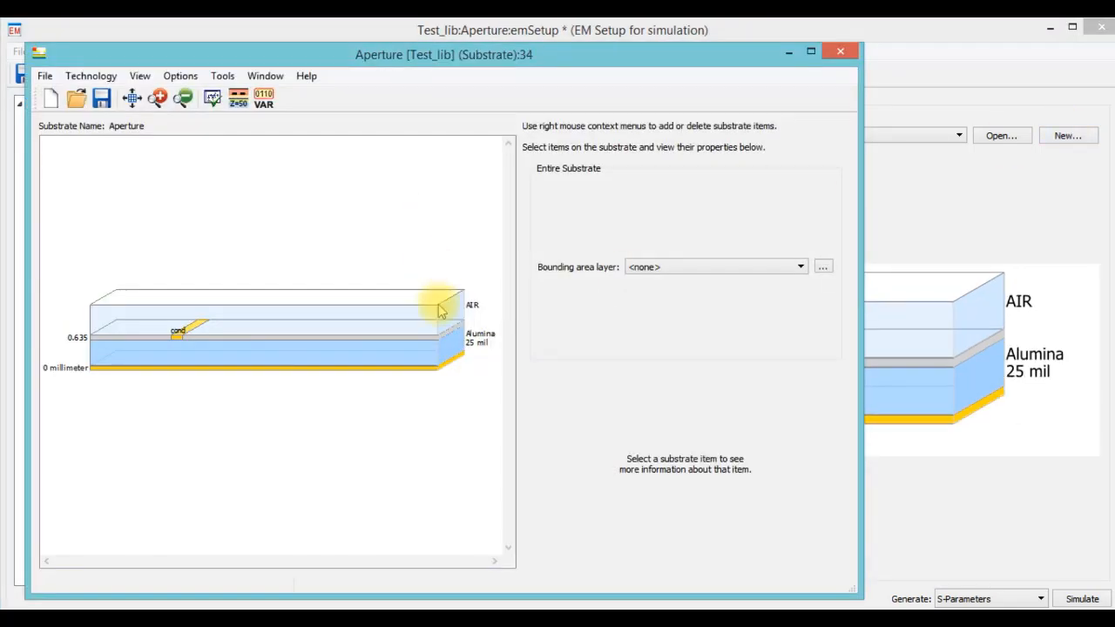
Change the substrate's bottom cover to a strip plane and insert a substrate layer above the lower air layer.
click(415, 371)
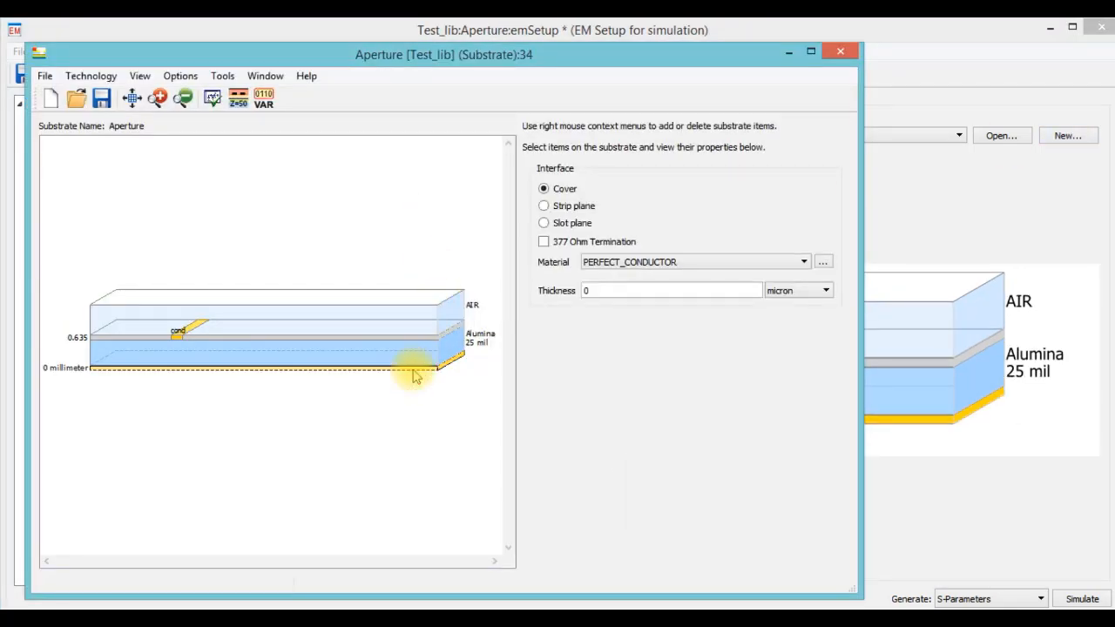
click(571, 209)
right_click(366, 396)
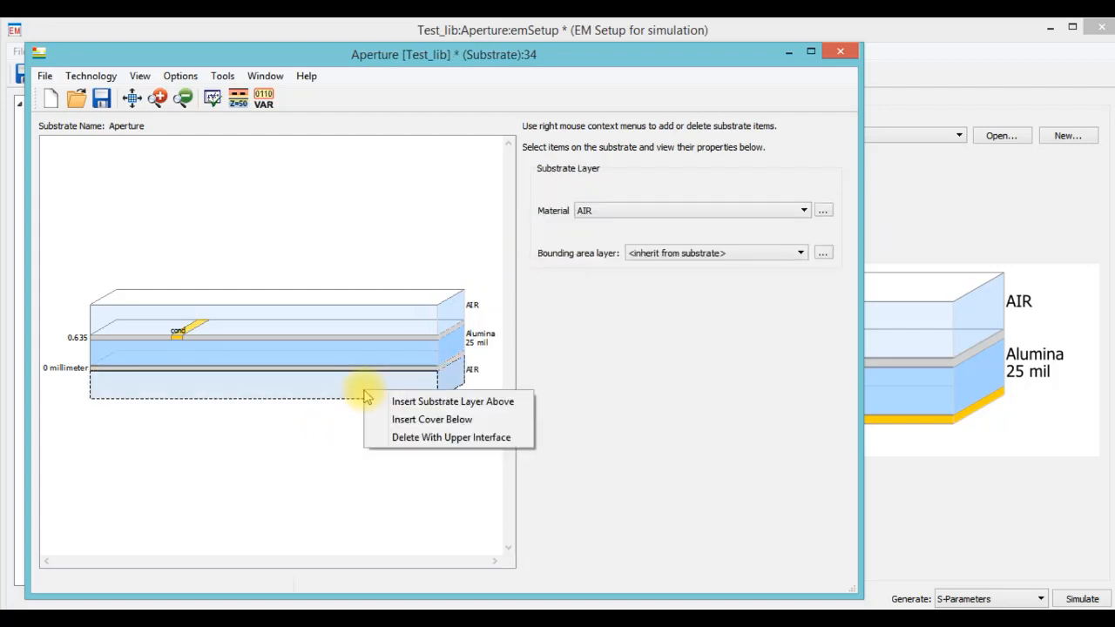
click(375, 401)
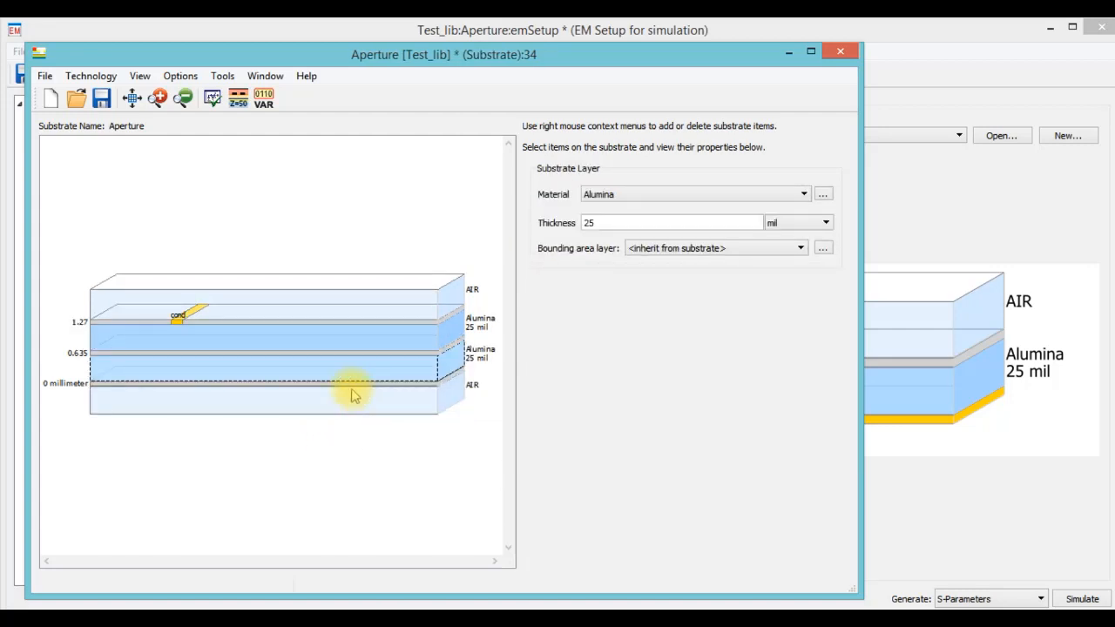
Make the interface between the two Alumina layers a slot plane and map the Cond3 conductor layer onto it.
click(293, 355)
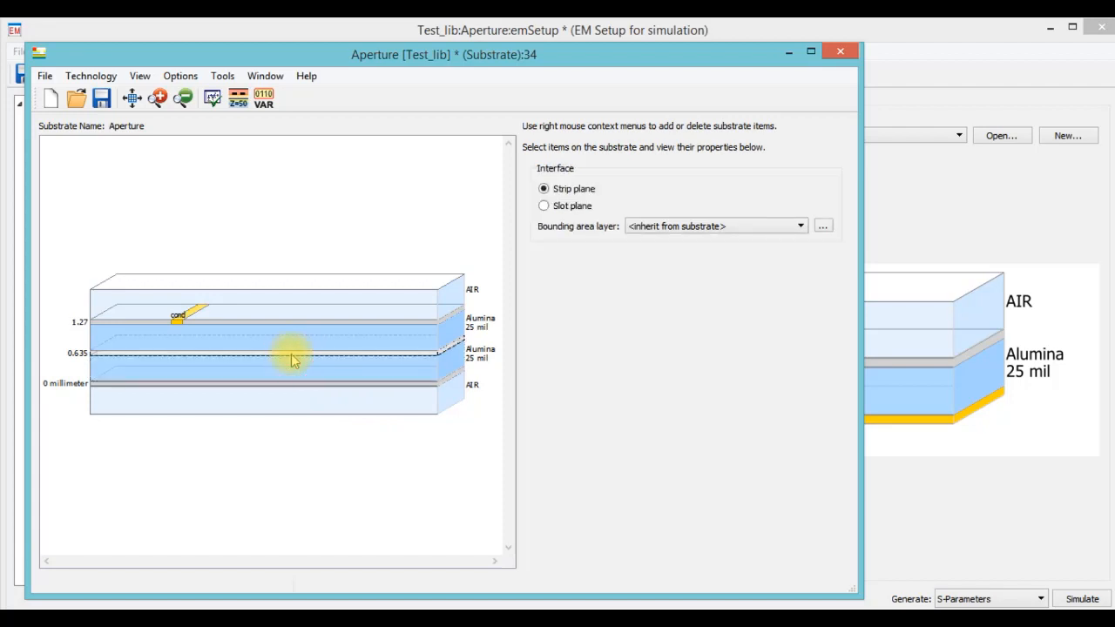
right_click(292, 356)
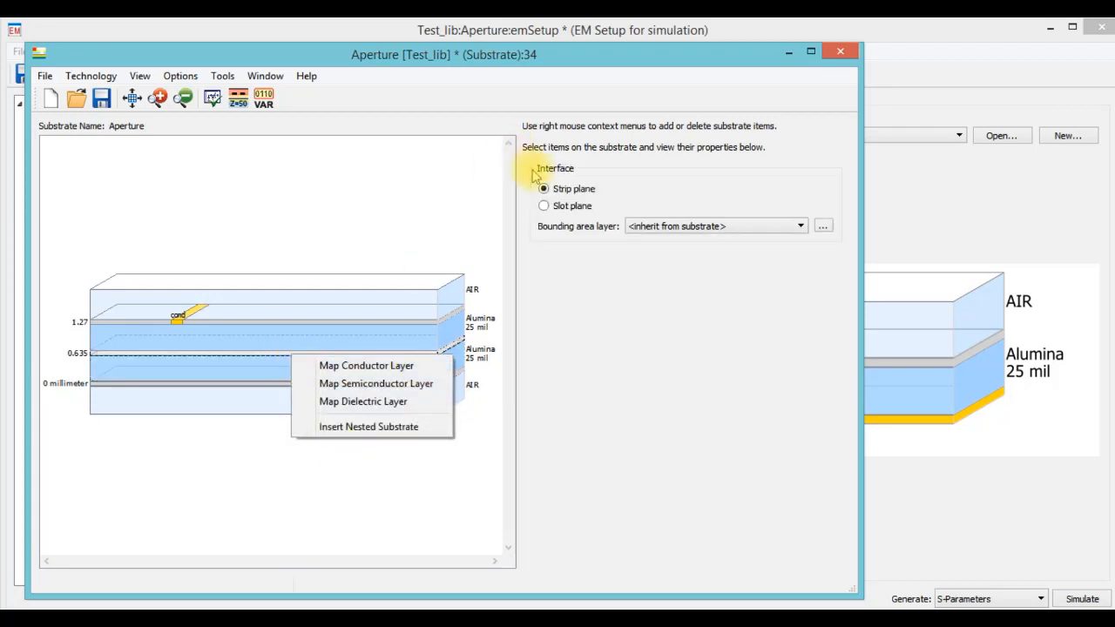
click(545, 205)
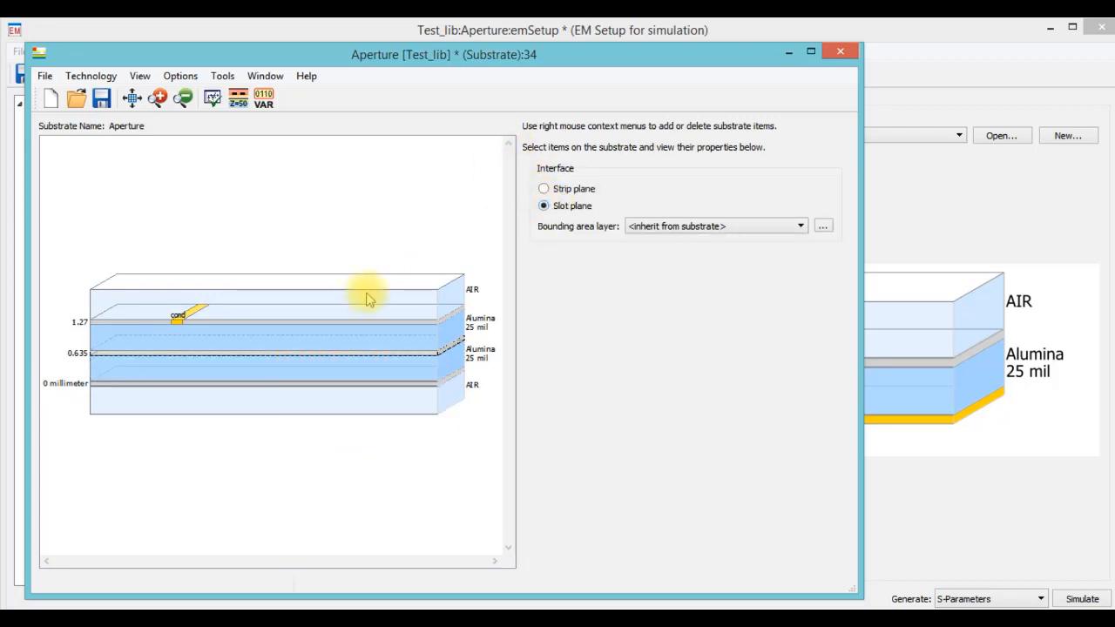
right_click(263, 359)
click(275, 366)
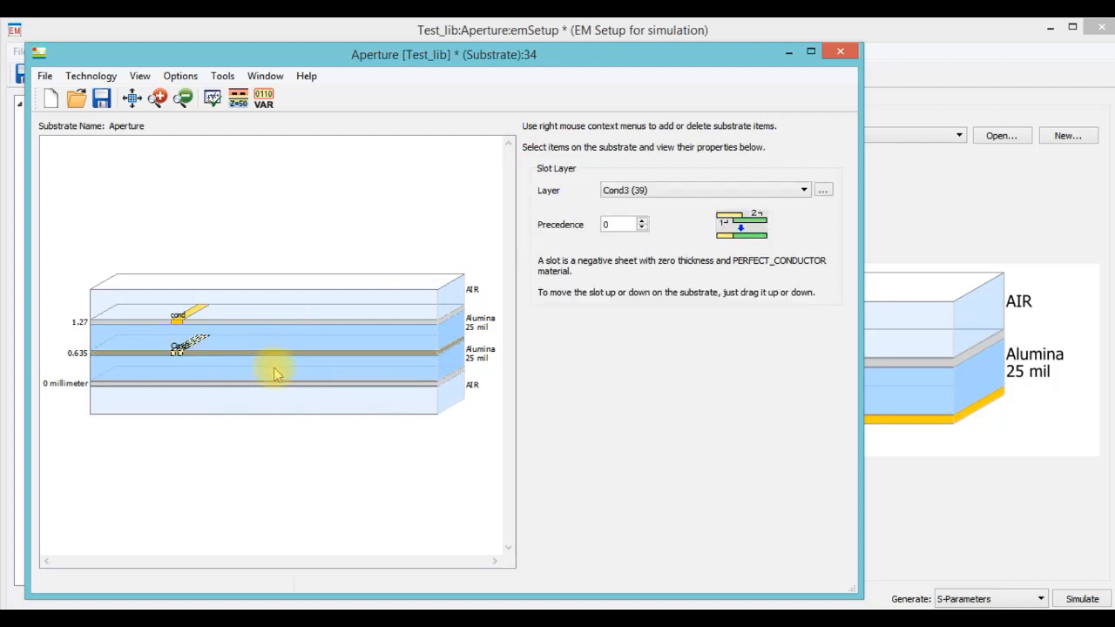
Map a conductor layer onto the 0 mm interface and assign it to layer cond (1).
click(261, 386)
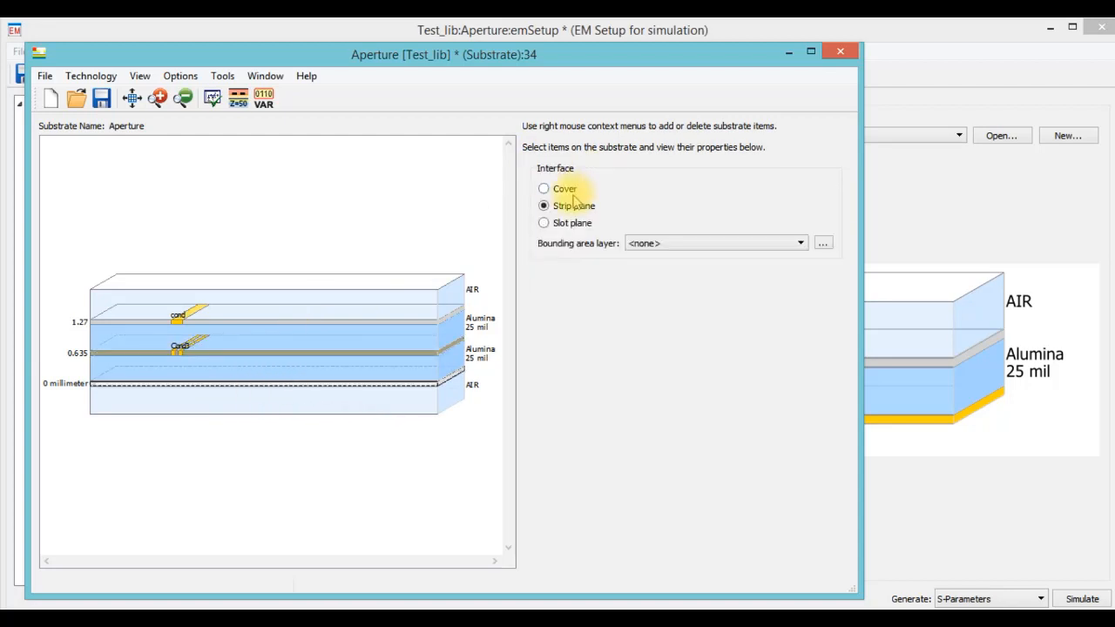
right_click(210, 390)
click(237, 399)
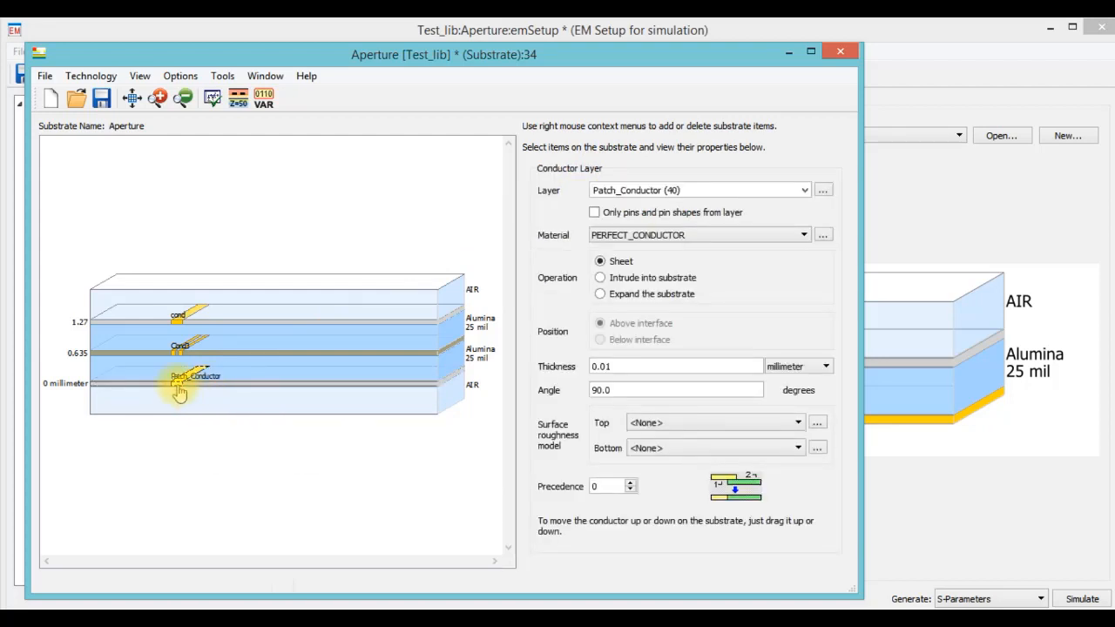
click(804, 191)
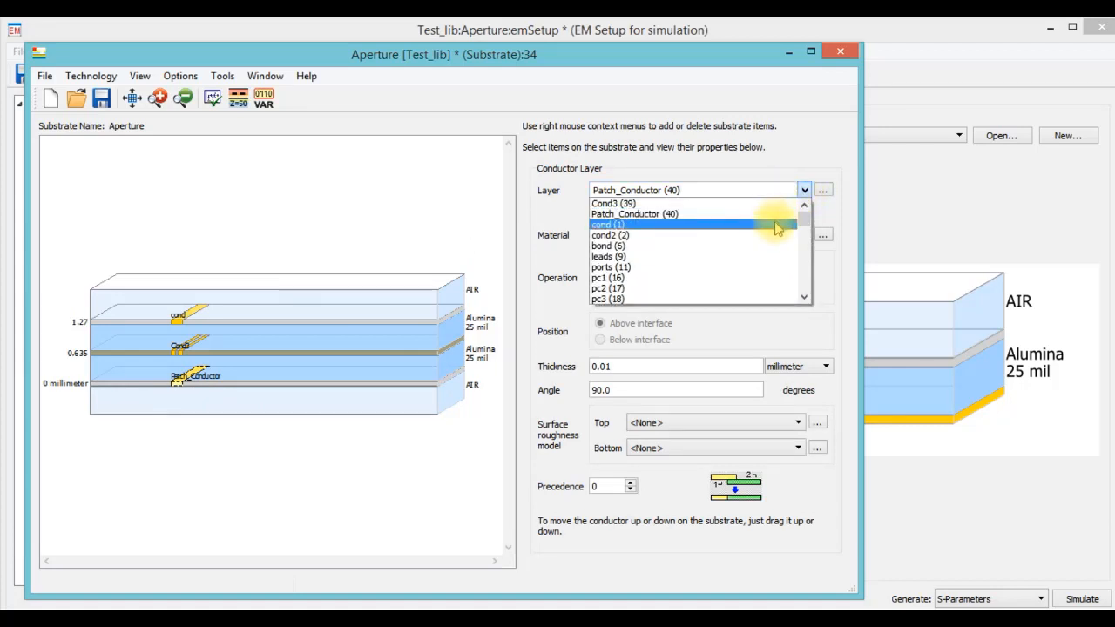
click(778, 226)
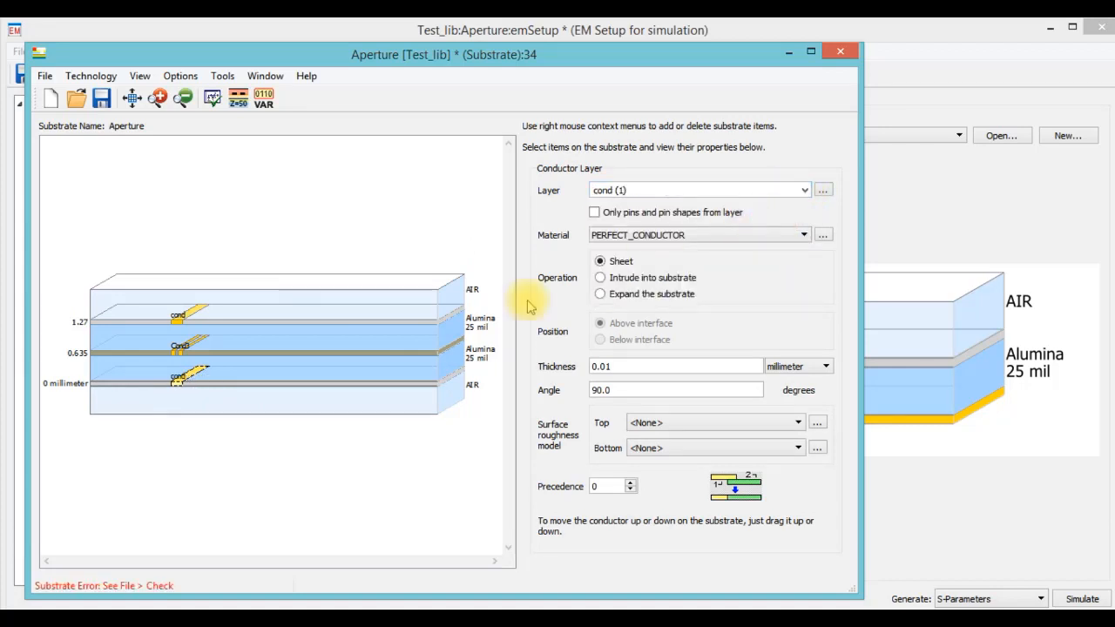
Assign the slot plane's layer to cond2 (2) and the conductor on the uppermost interface to Patch_Conductor (40).
click(180, 360)
click(722, 188)
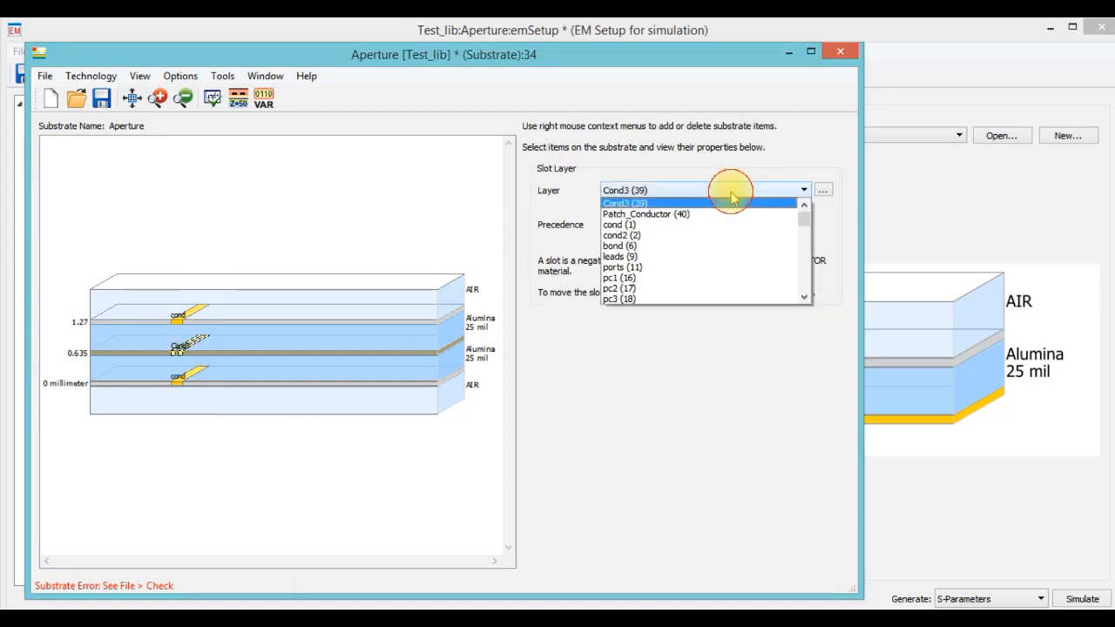
click(717, 235)
click(190, 324)
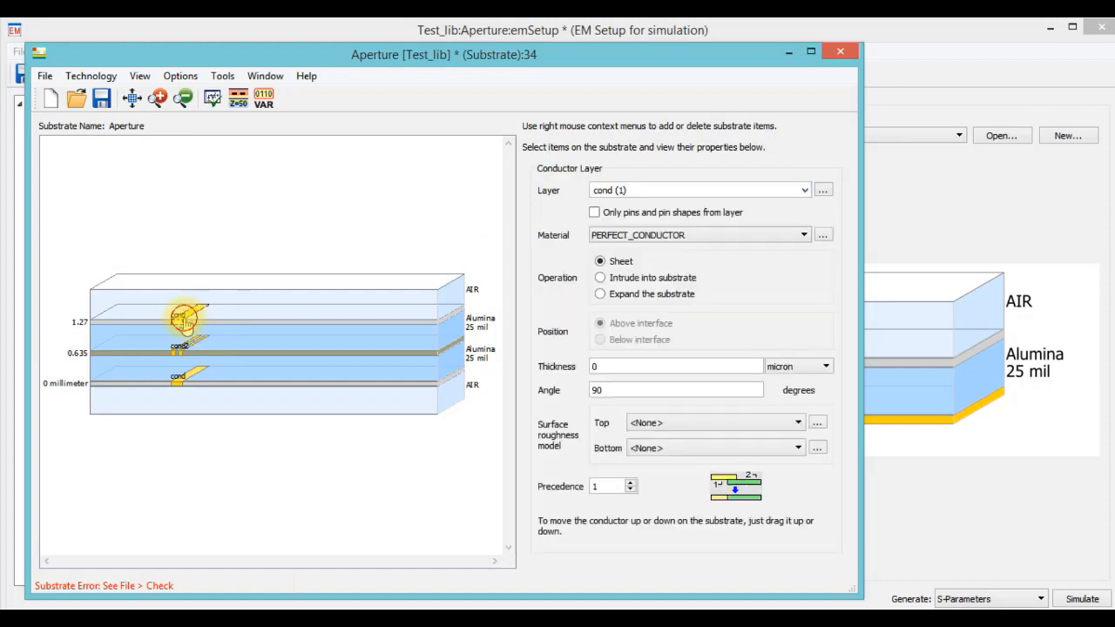
click(804, 192)
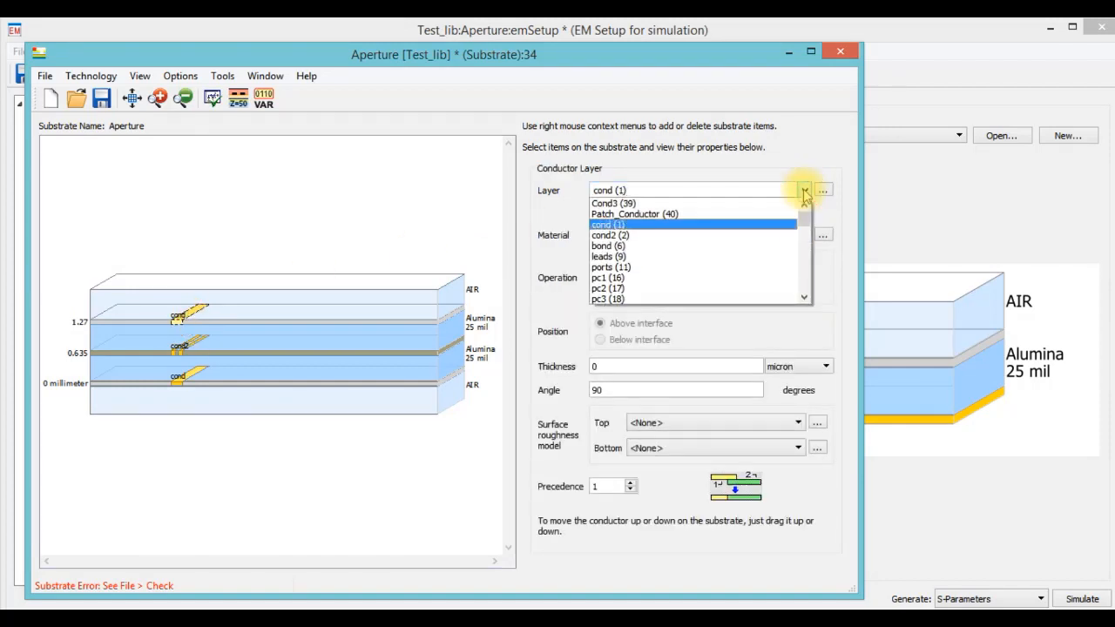
click(795, 215)
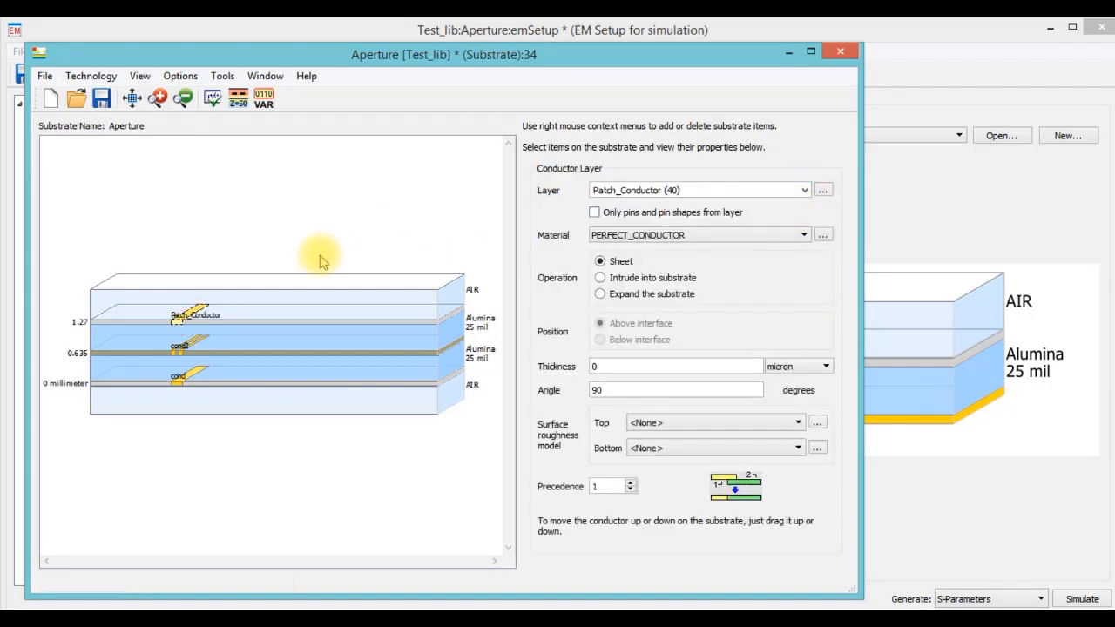
Set the thickness of the lower Alumina substrate layer to 0.787 millimeter.
click(416, 367)
double_click(673, 222)
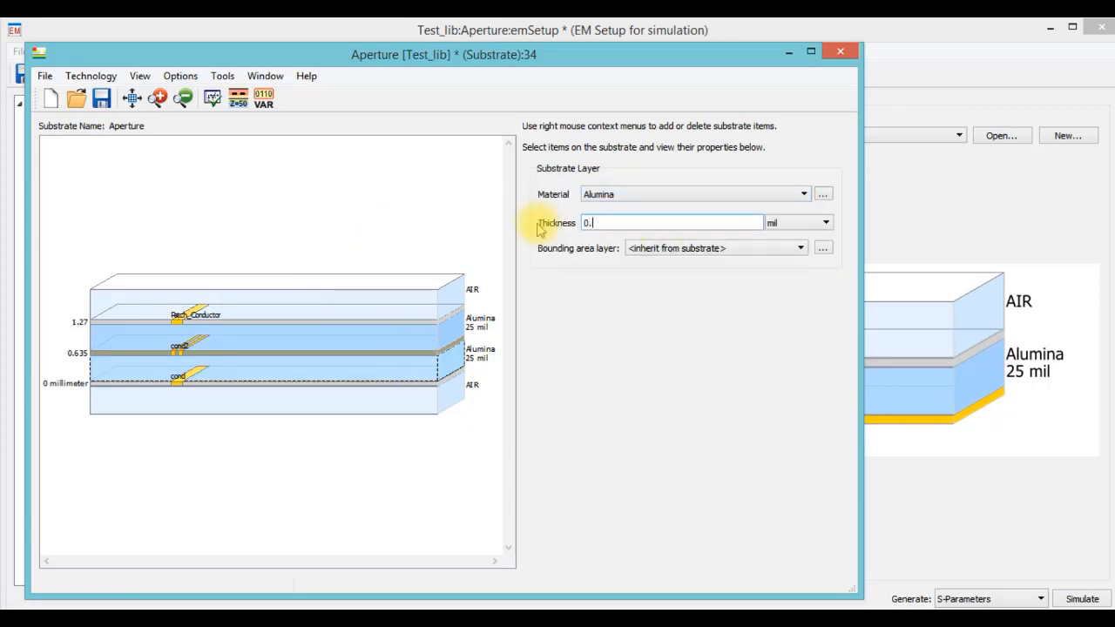
text(0.787)
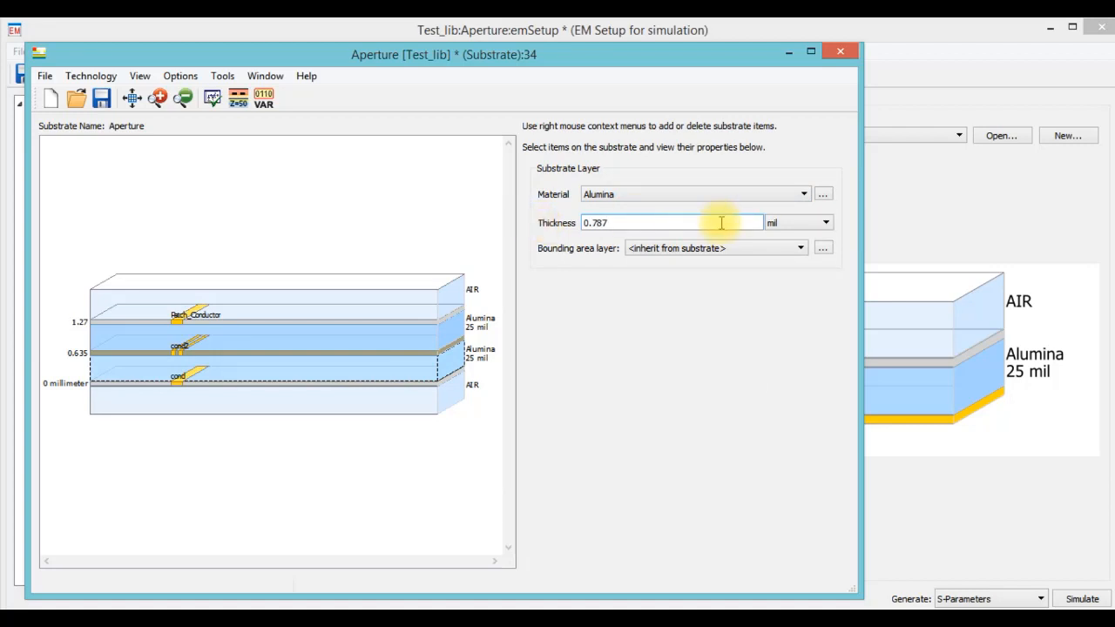
click(772, 223)
click(786, 258)
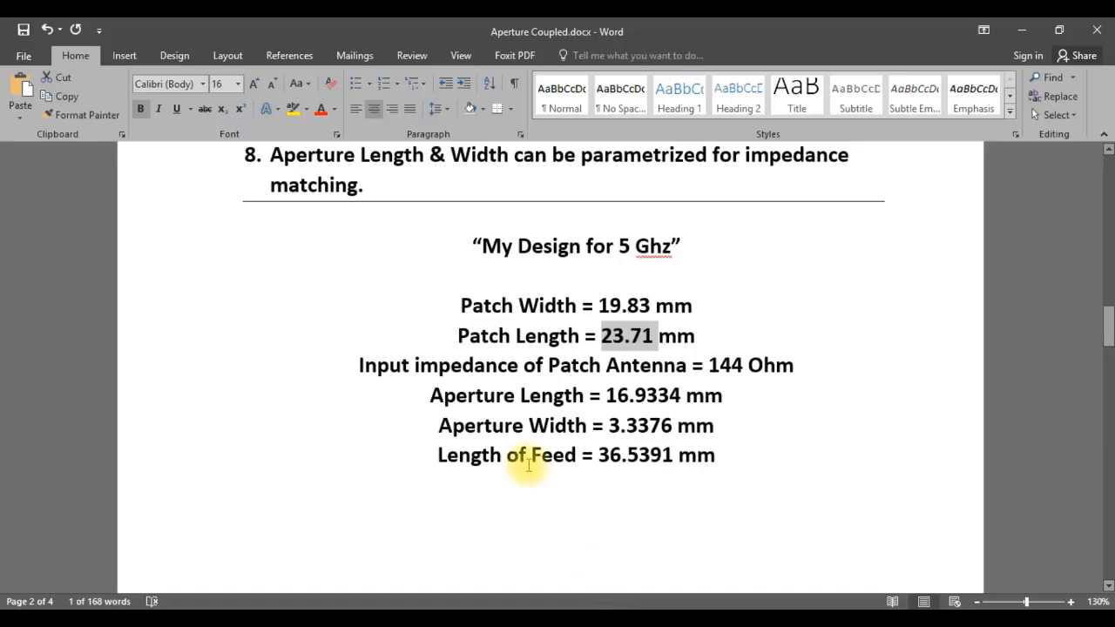
Switch to the Aperture Coupled notes in Word, examine the substrate parameters and the aperture-coupled feed diagram, and return to the ADS substrate editor.
scroll(525, 467, down, 10)
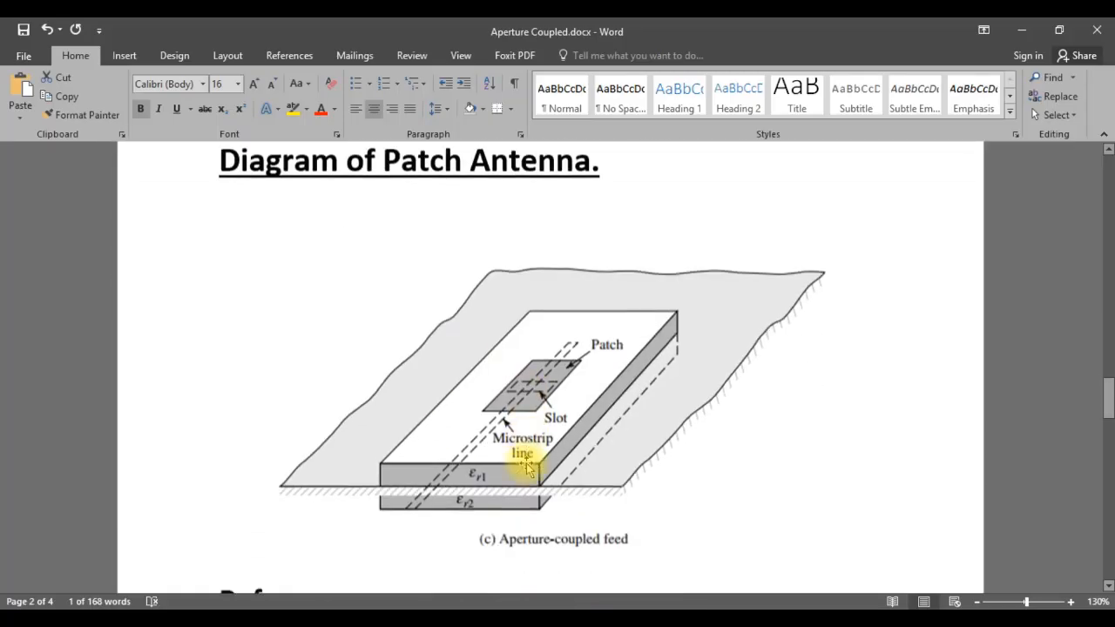
scroll(525, 468, down, 10)
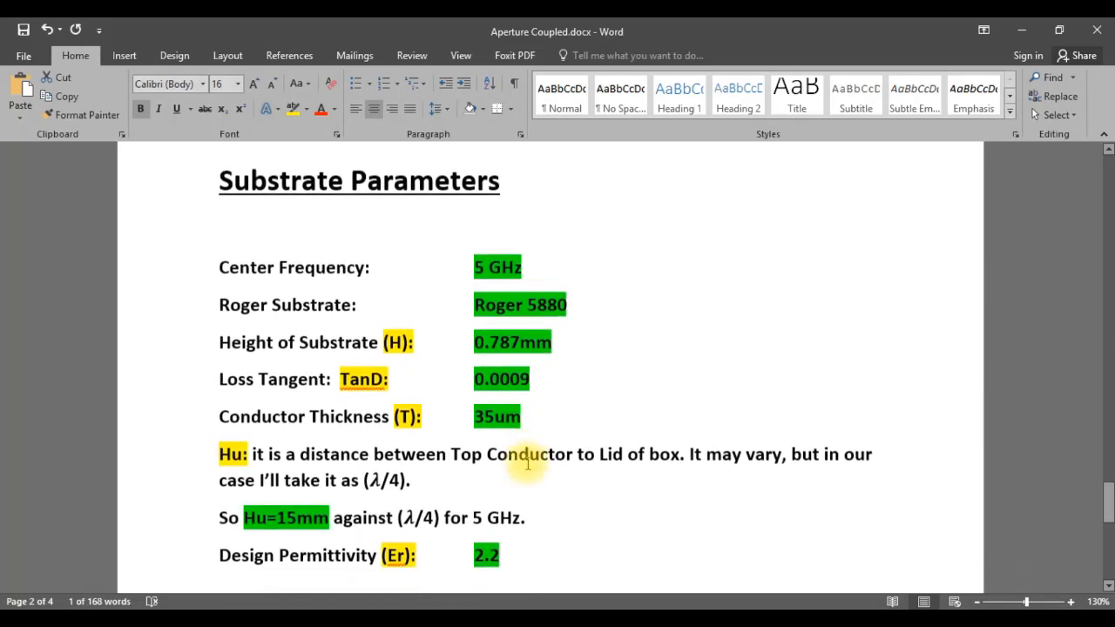
scroll(527, 464, down, 1)
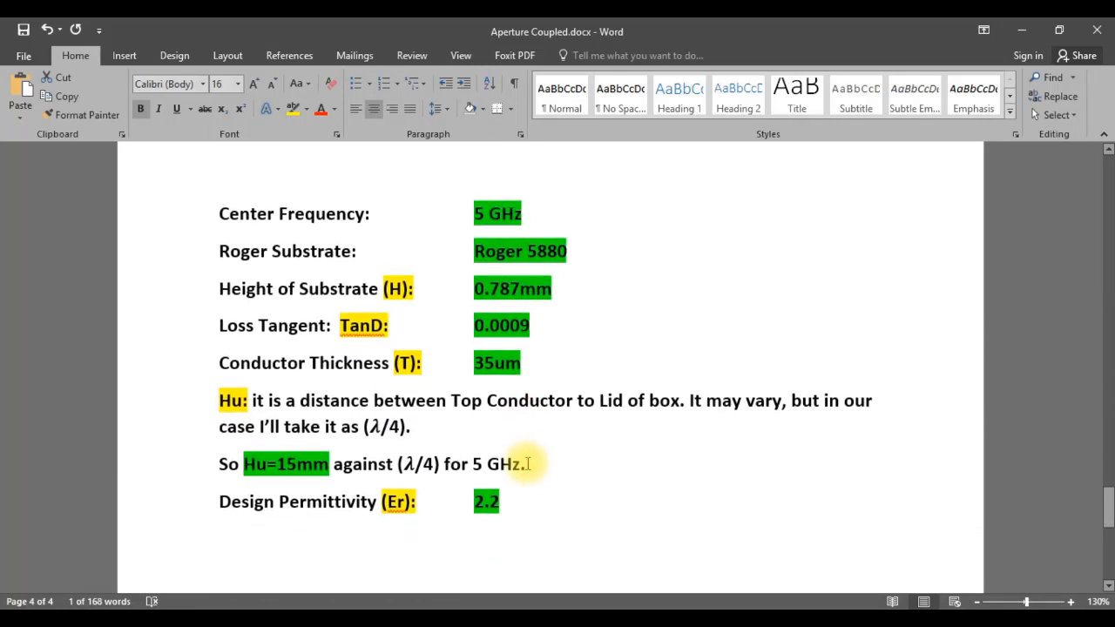
drag(472, 213, 535, 223)
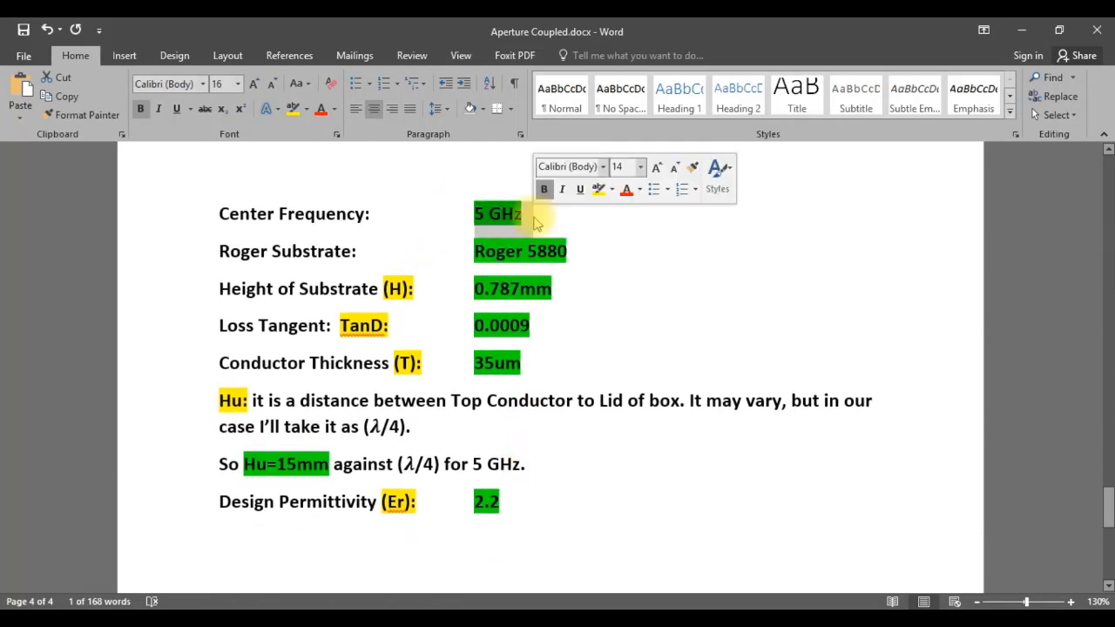
click(533, 221)
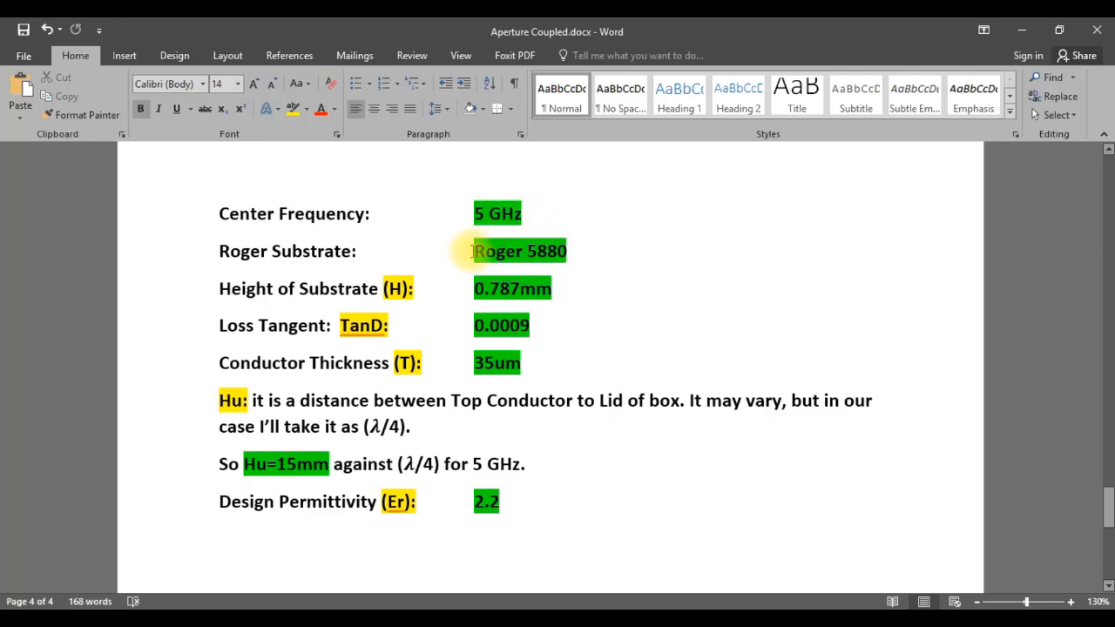
drag(473, 251, 566, 254)
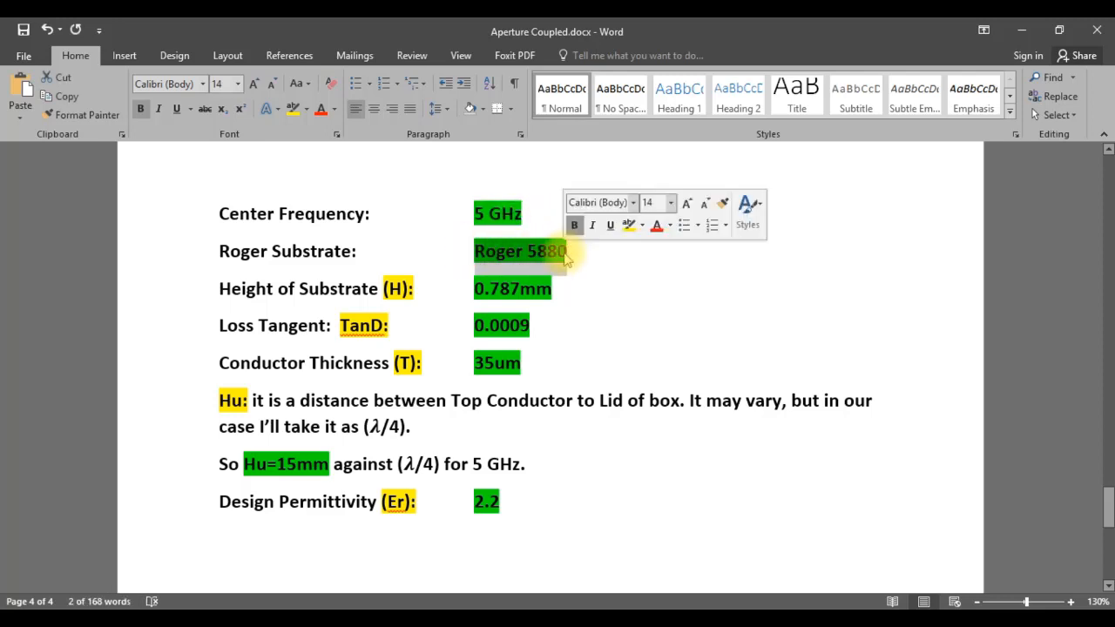
click(566, 251)
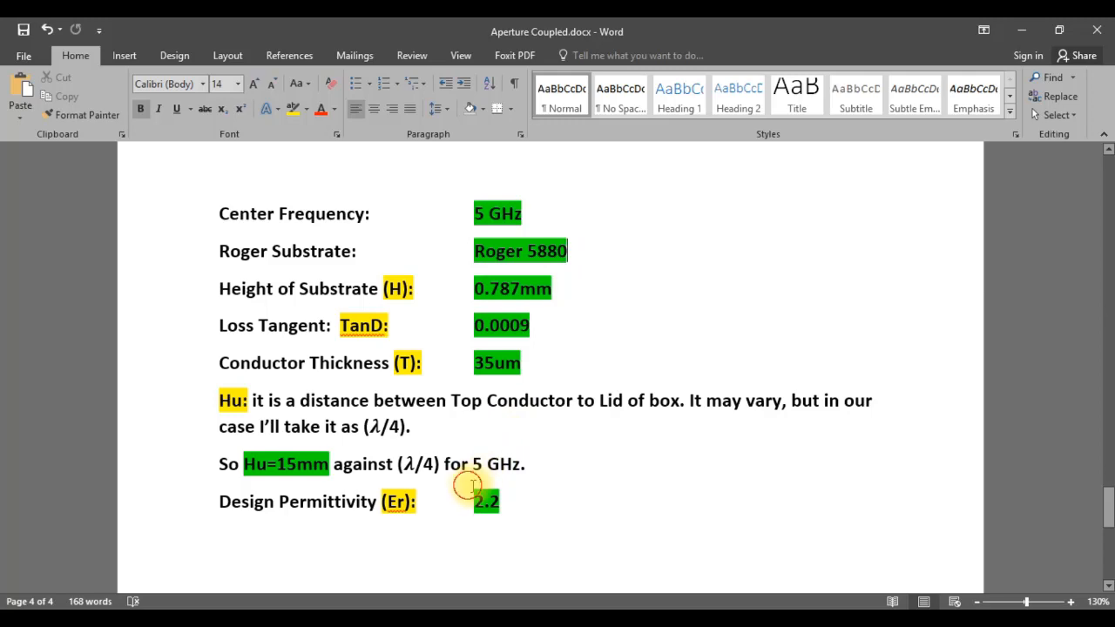
drag(460, 484, 499, 497)
click(499, 500)
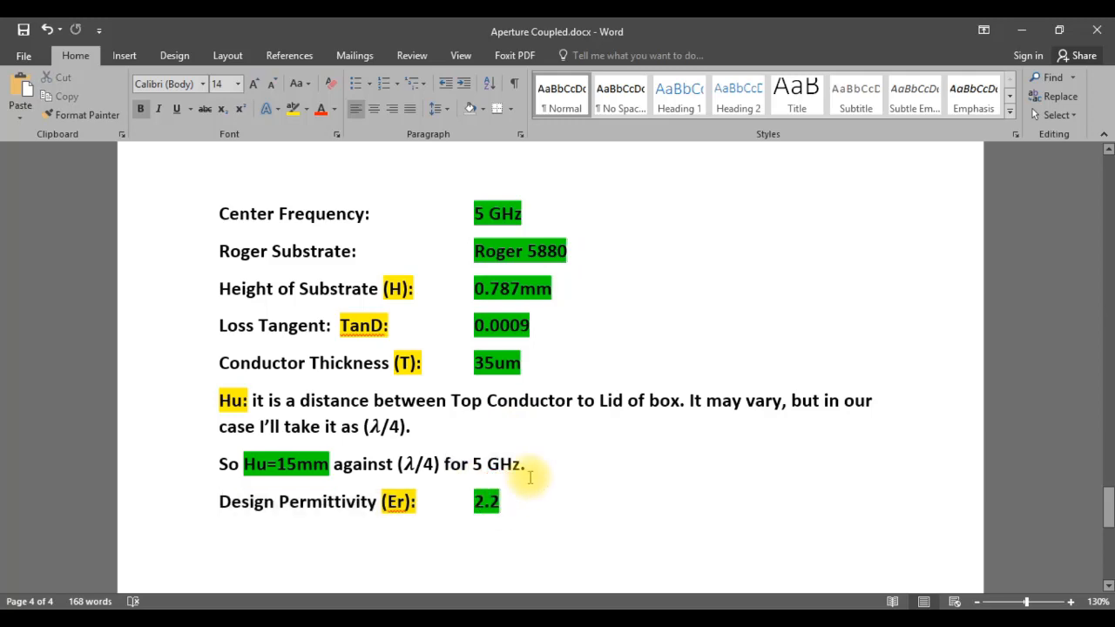
scroll(529, 476, up, 15)
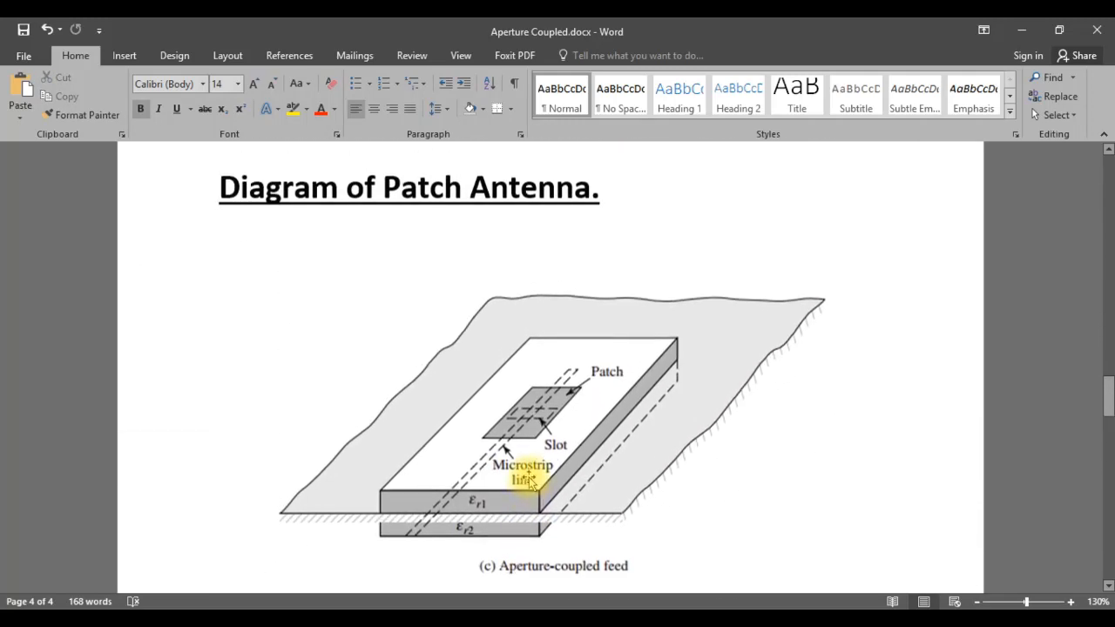
scroll(530, 479, down, 2)
ctrl+scroll(529, 479, down, 1)
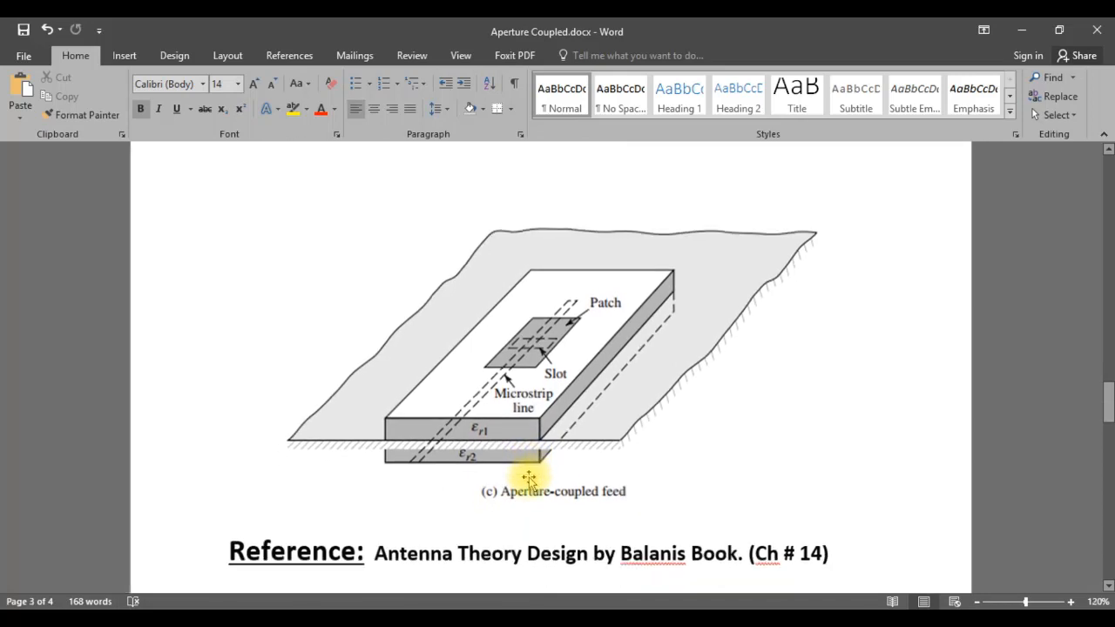
ctrl+scroll(529, 479, down, 1)
scroll(529, 479, up, 1)
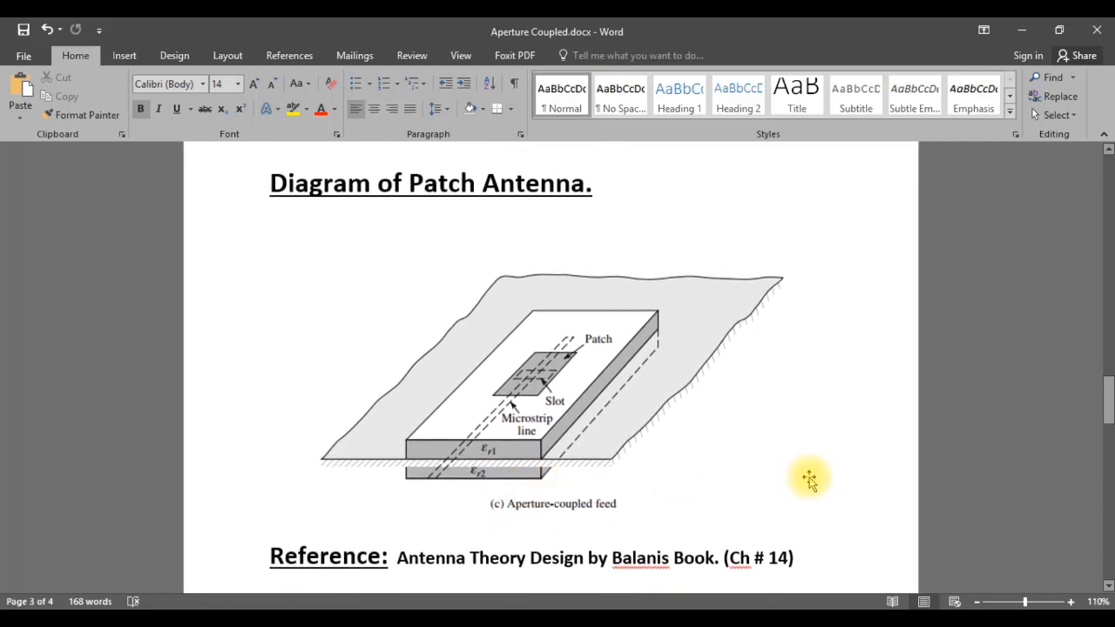
click(1021, 29)
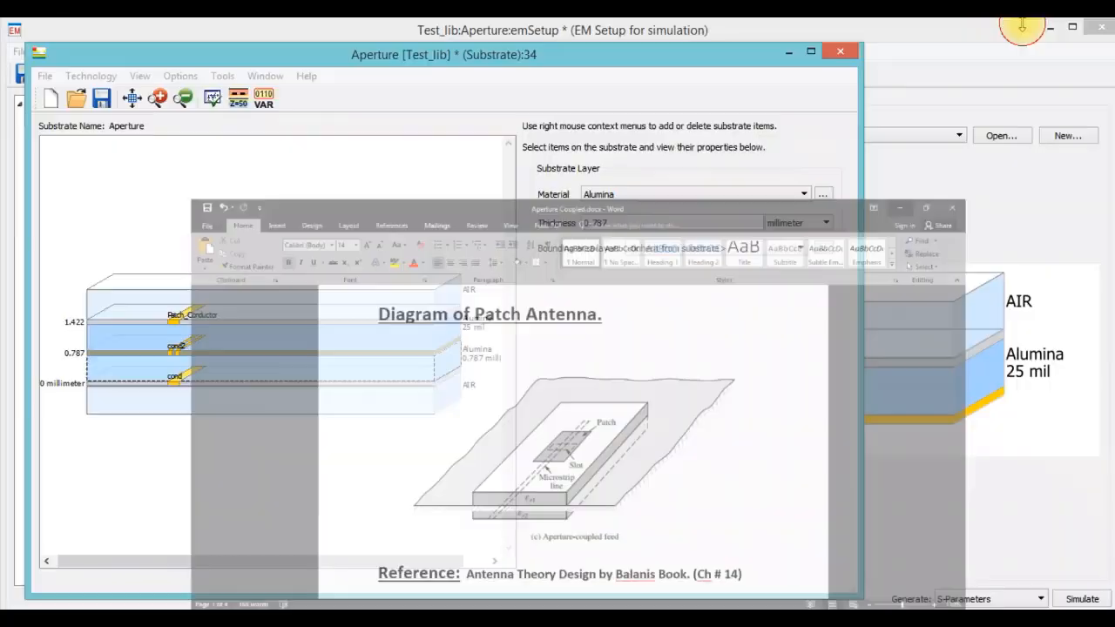
Check the RO5880 permittivity and loss tangent in the dielectric material definitions and assign RO5880 to the lower substrate layer.
click(672, 199)
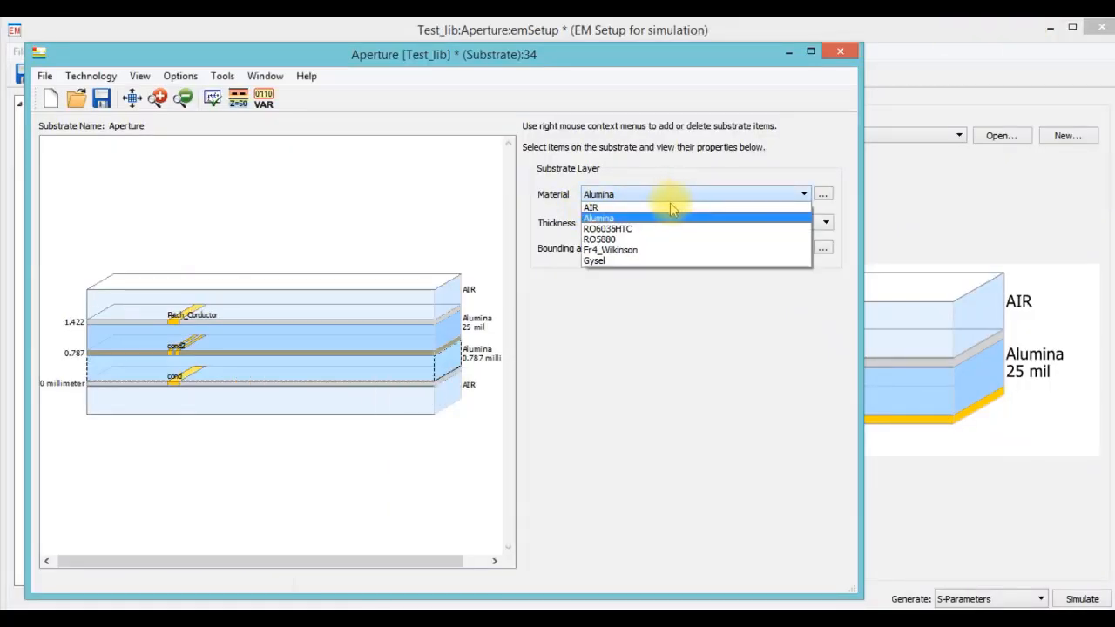
click(676, 200)
click(822, 194)
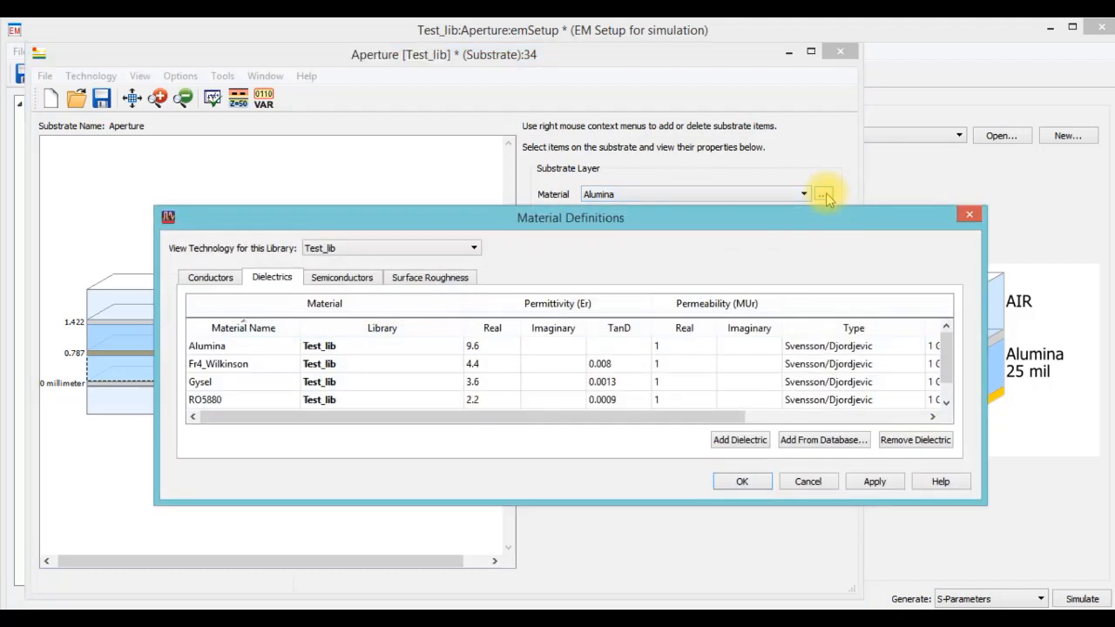
double_click(225, 399)
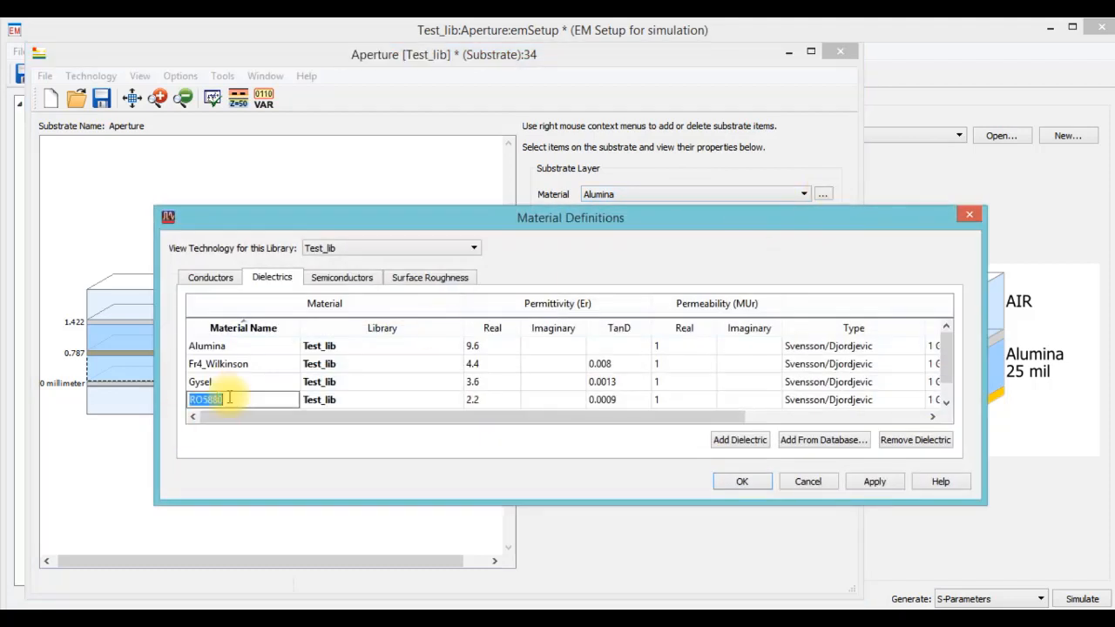
double_click(472, 398)
double_click(599, 399)
double_click(667, 399)
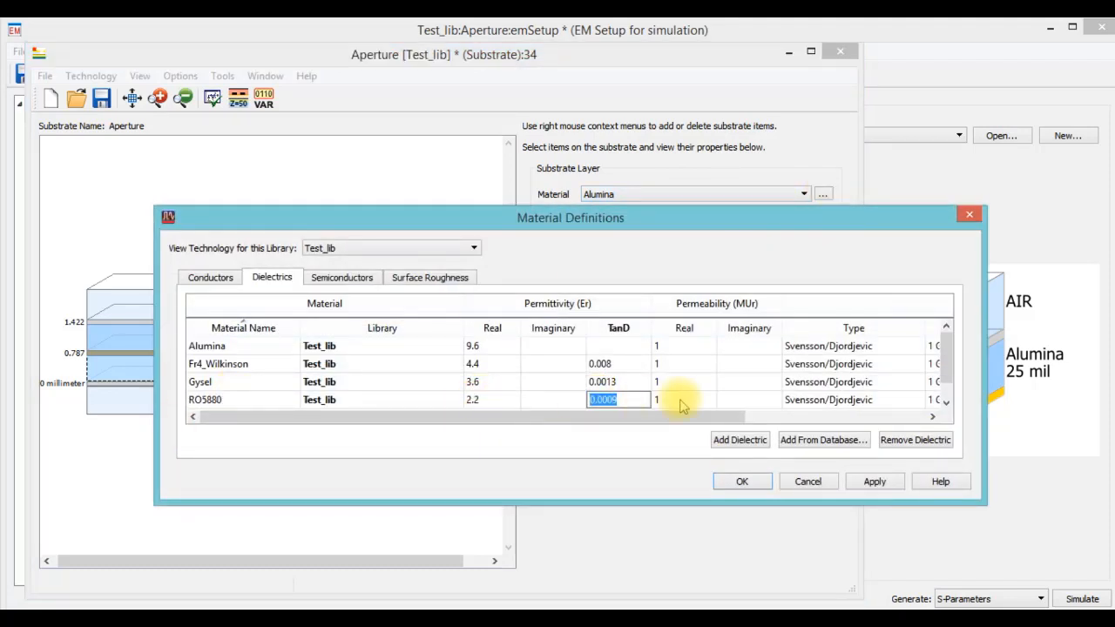
click(858, 481)
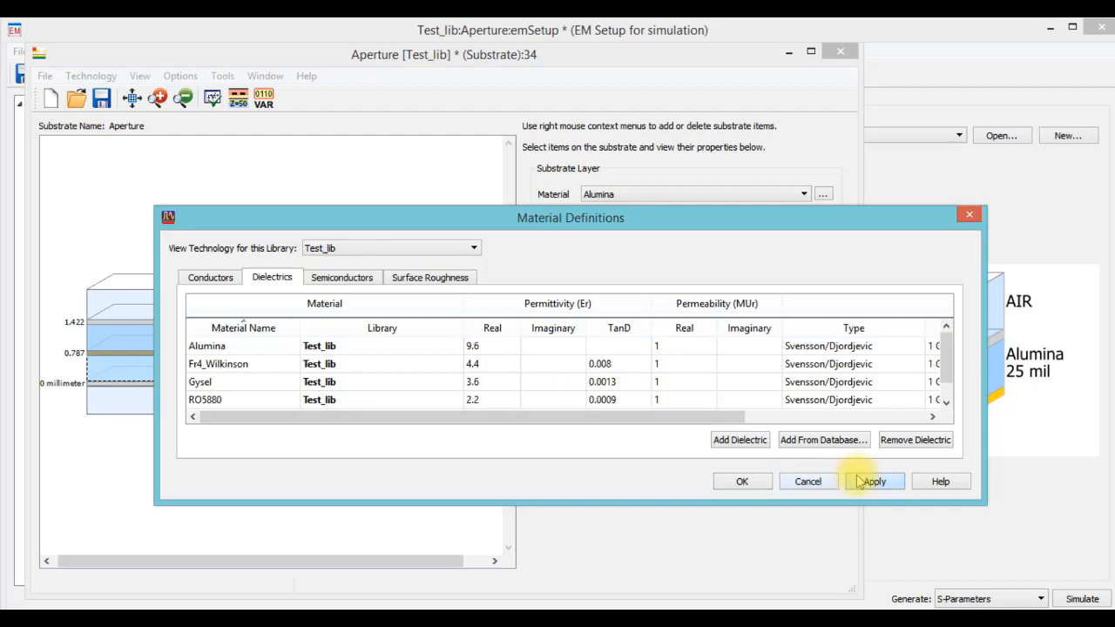
click(739, 484)
click(670, 196)
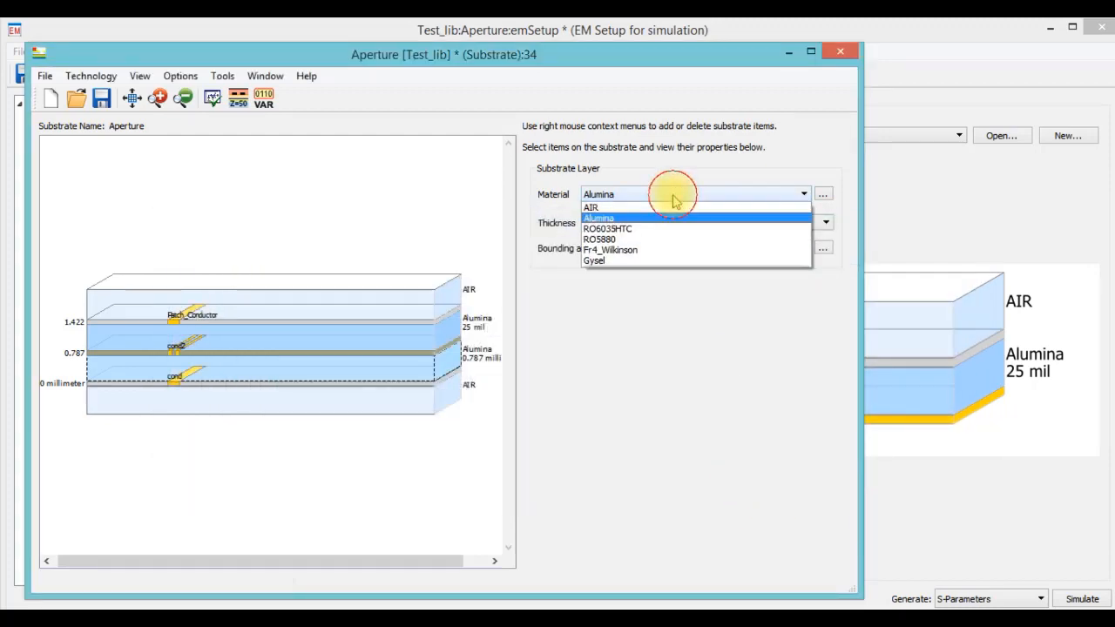
click(669, 238)
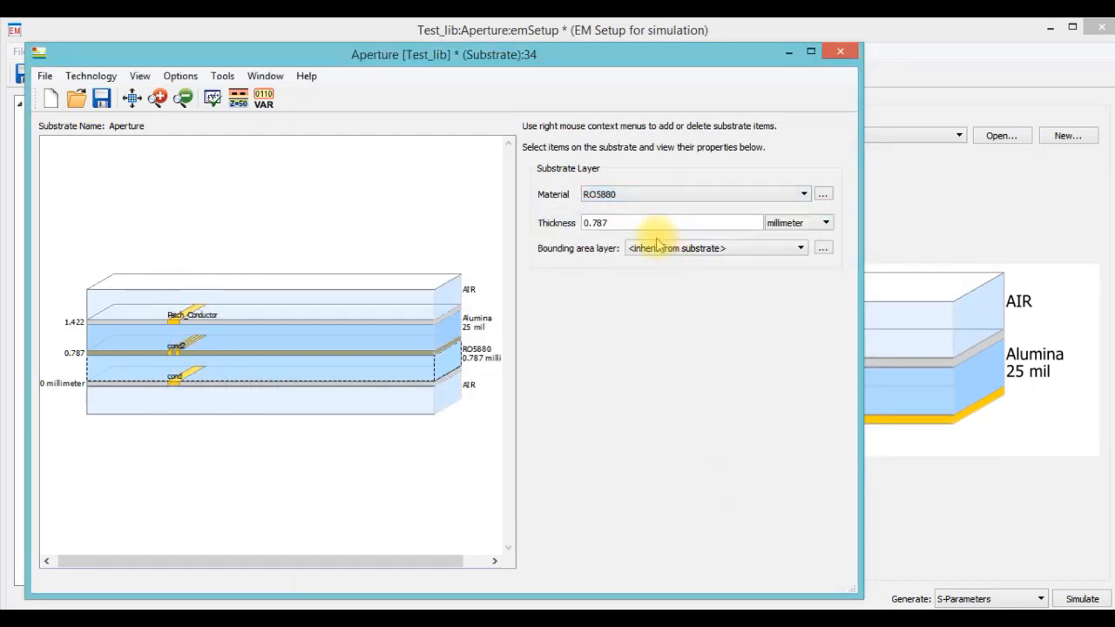
Set the upper Alumina layer's thickness to 0.787 millimeter and its material to RO5880, and save the substrate.
click(429, 340)
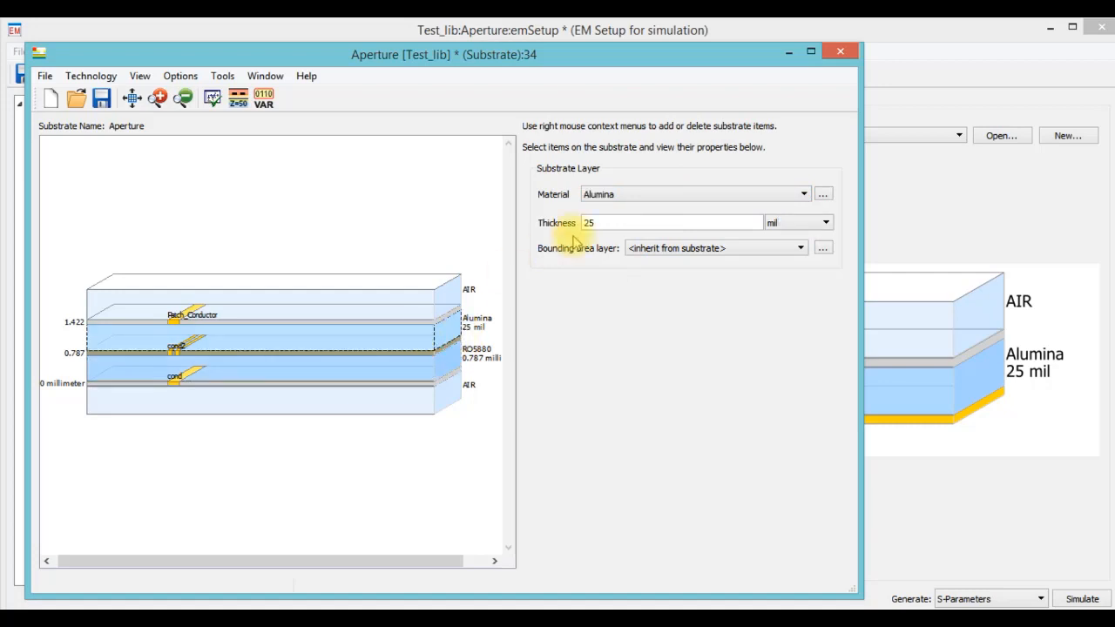
drag(614, 218, 571, 226)
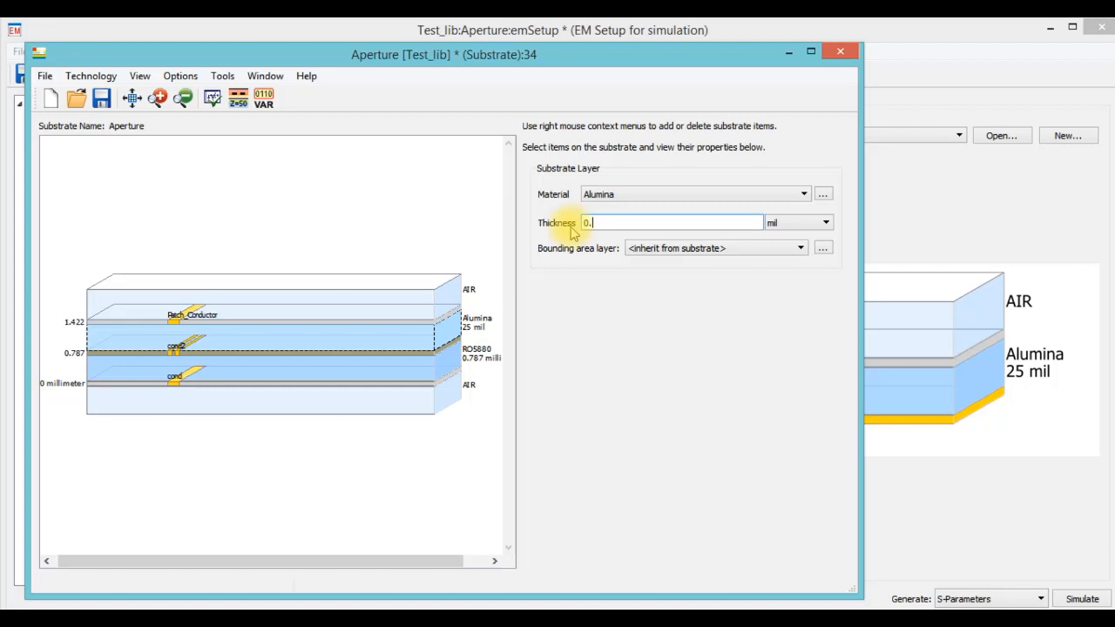
click(779, 222)
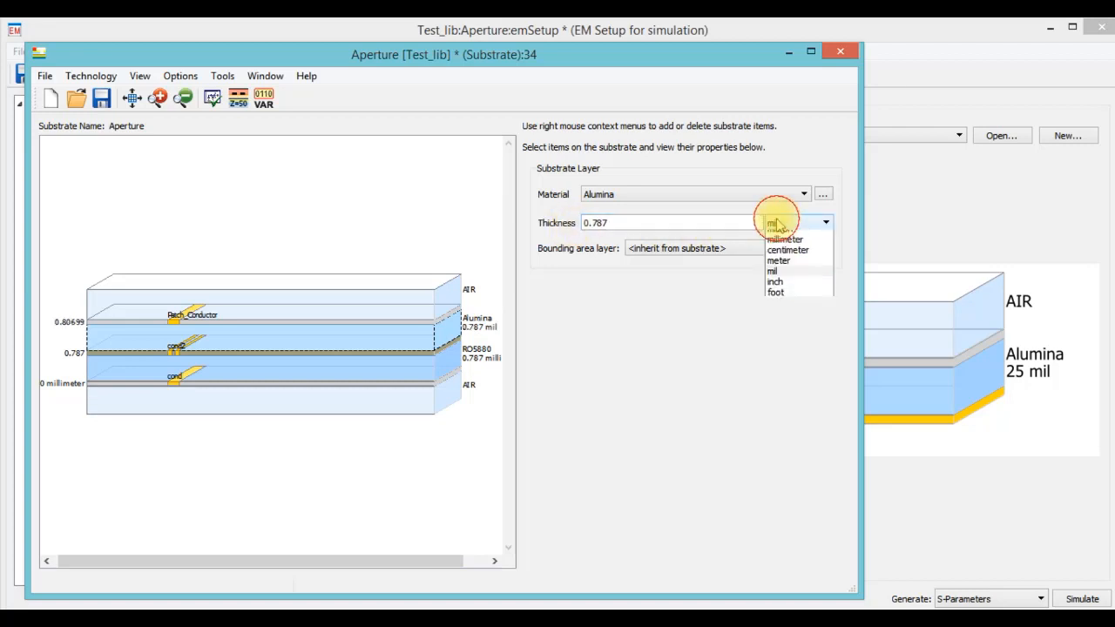
click(786, 258)
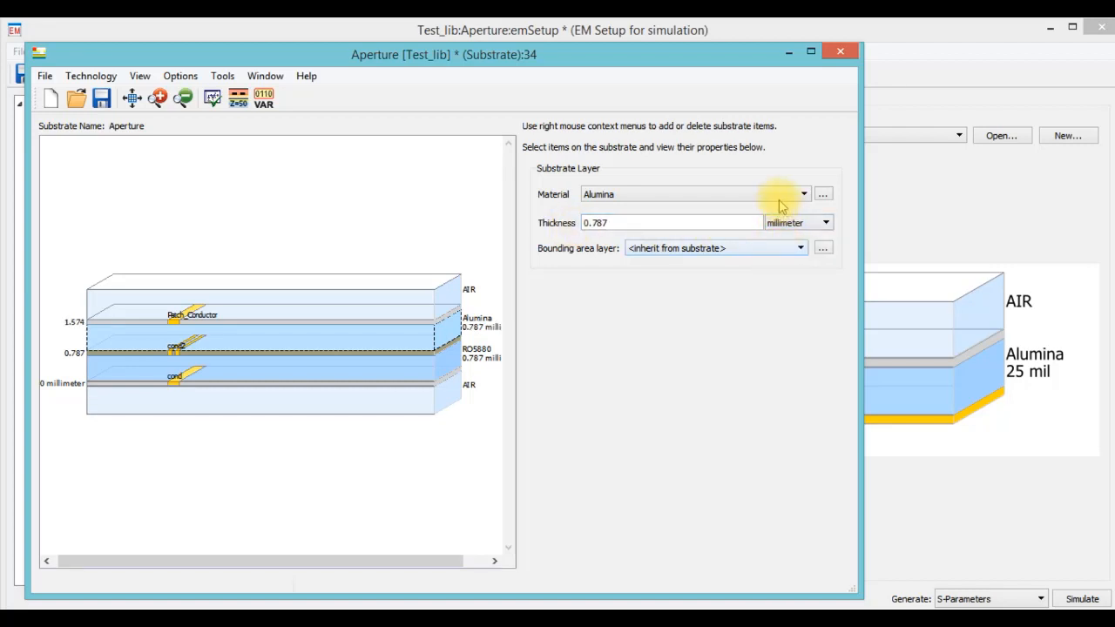
click(782, 197)
click(769, 240)
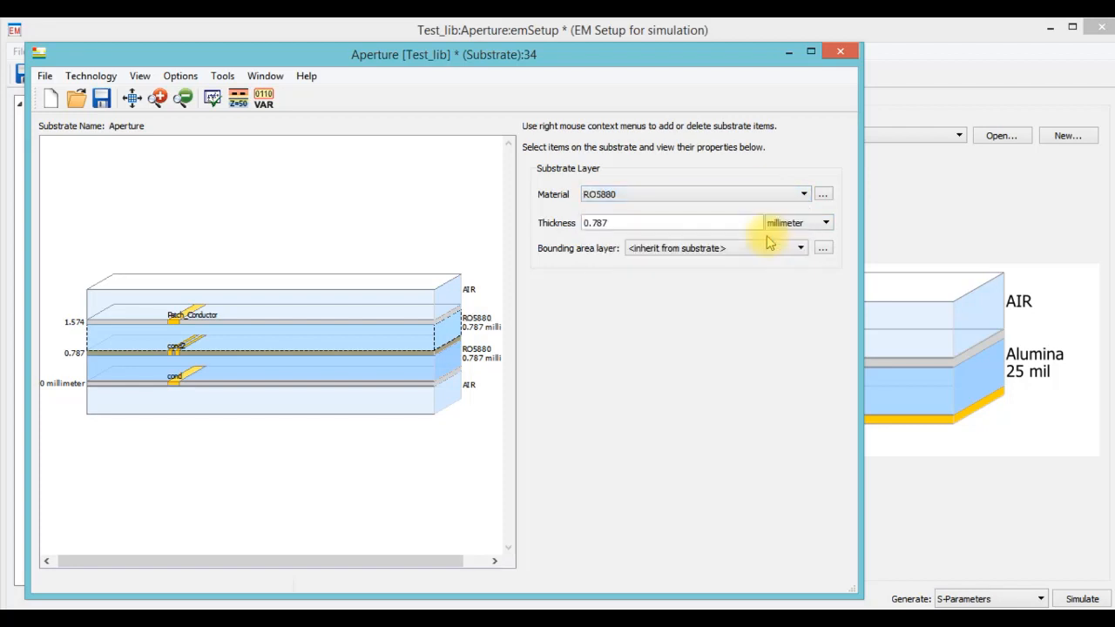
click(101, 98)
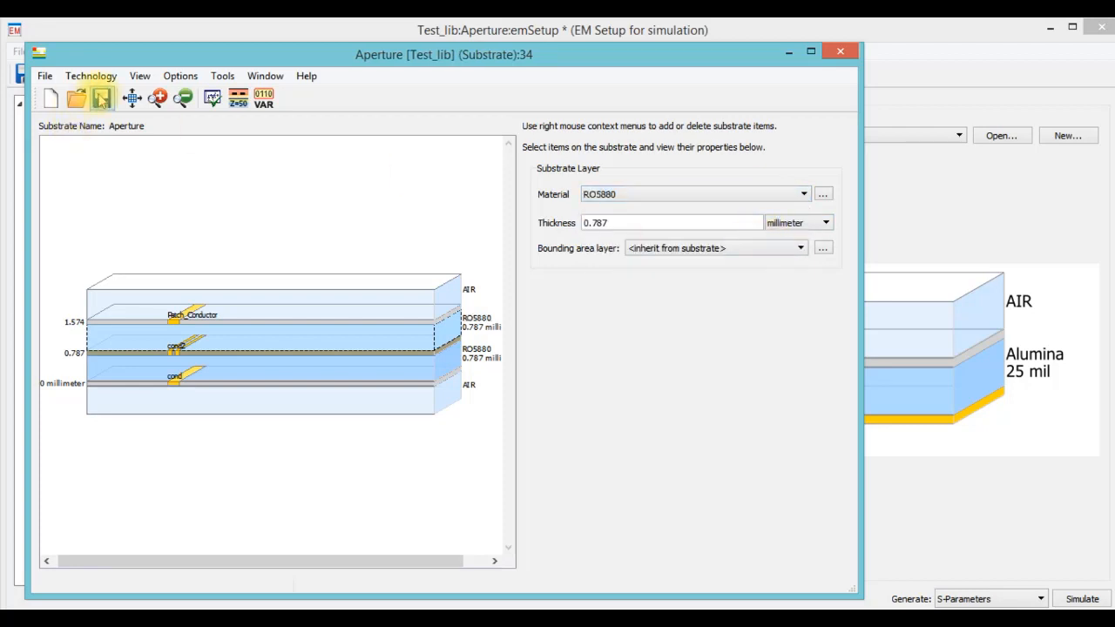
Set the cond conductor layer to intrude into the substrate with a thickness of 35 micron.
click(195, 314)
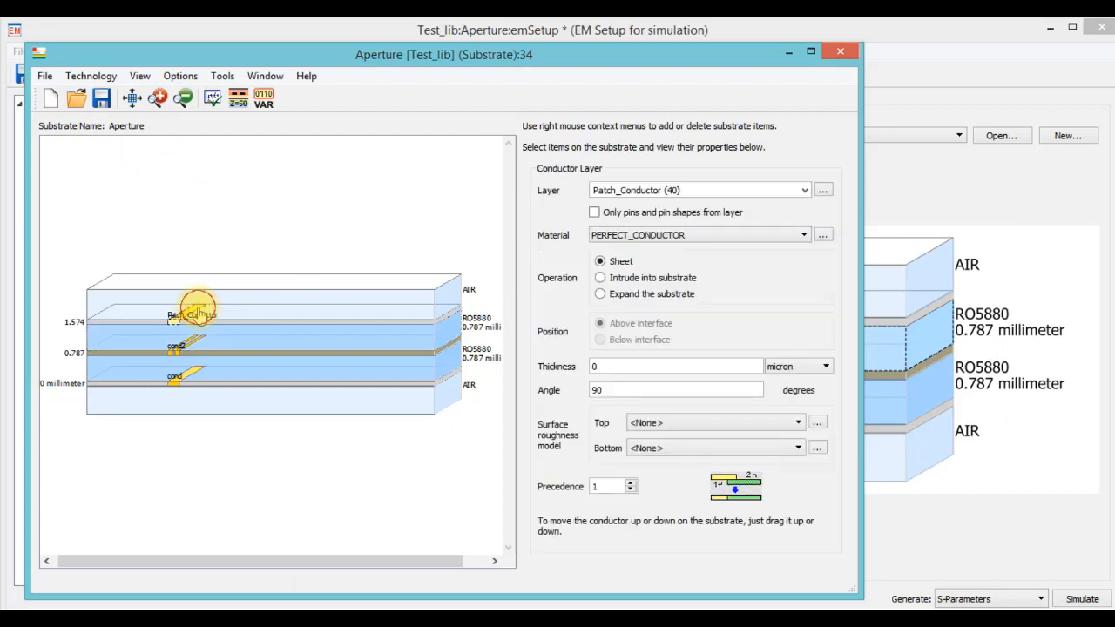
click(180, 383)
click(632, 280)
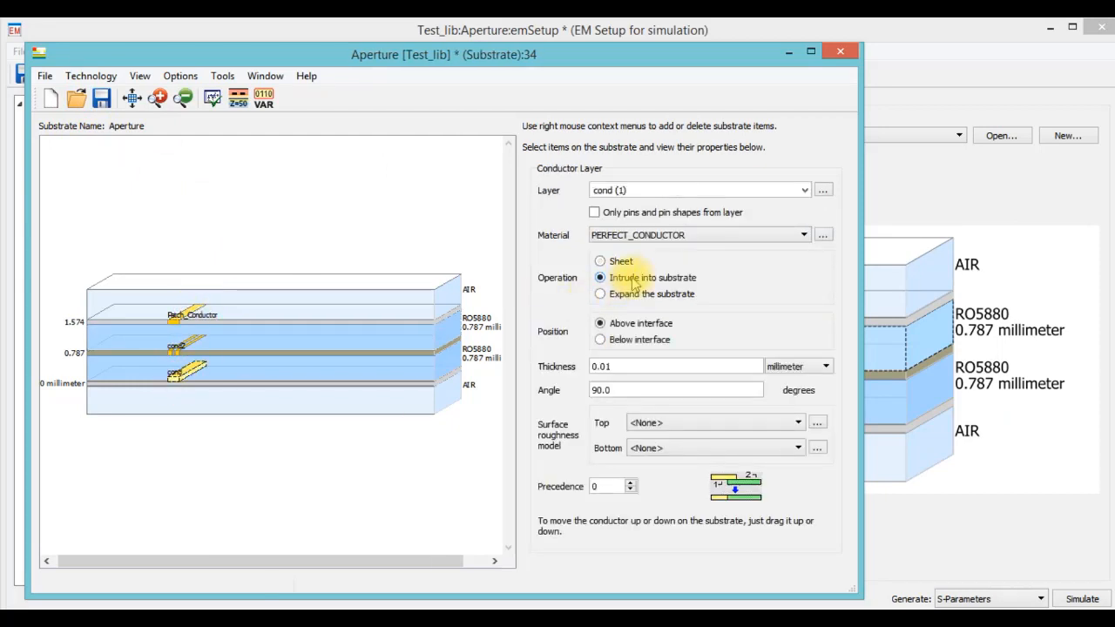
drag(618, 364, 556, 369)
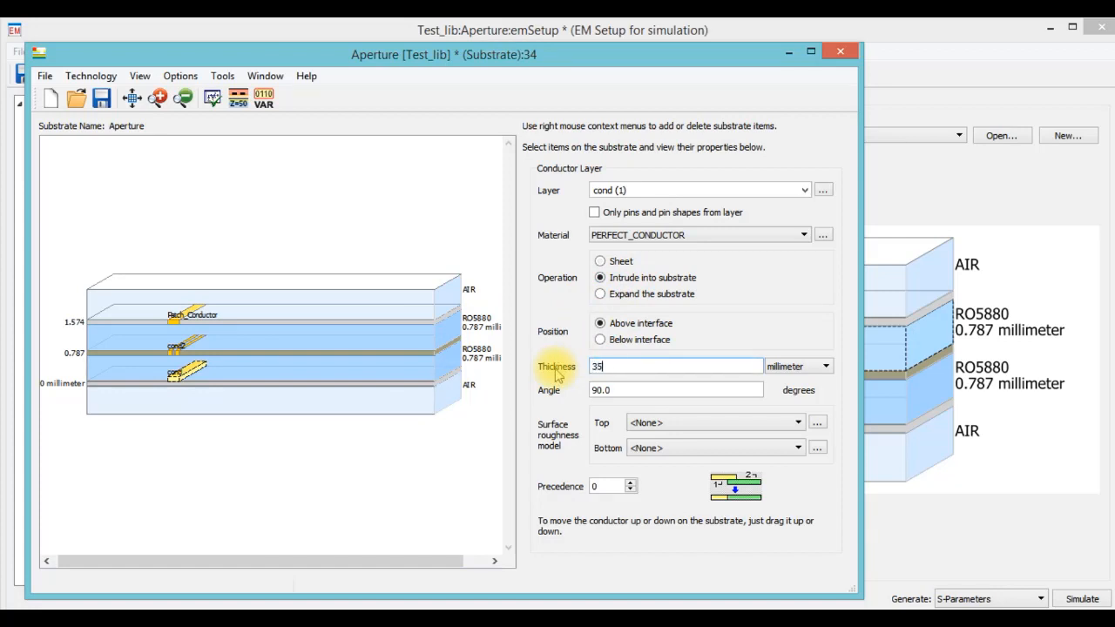
click(792, 365)
click(784, 390)
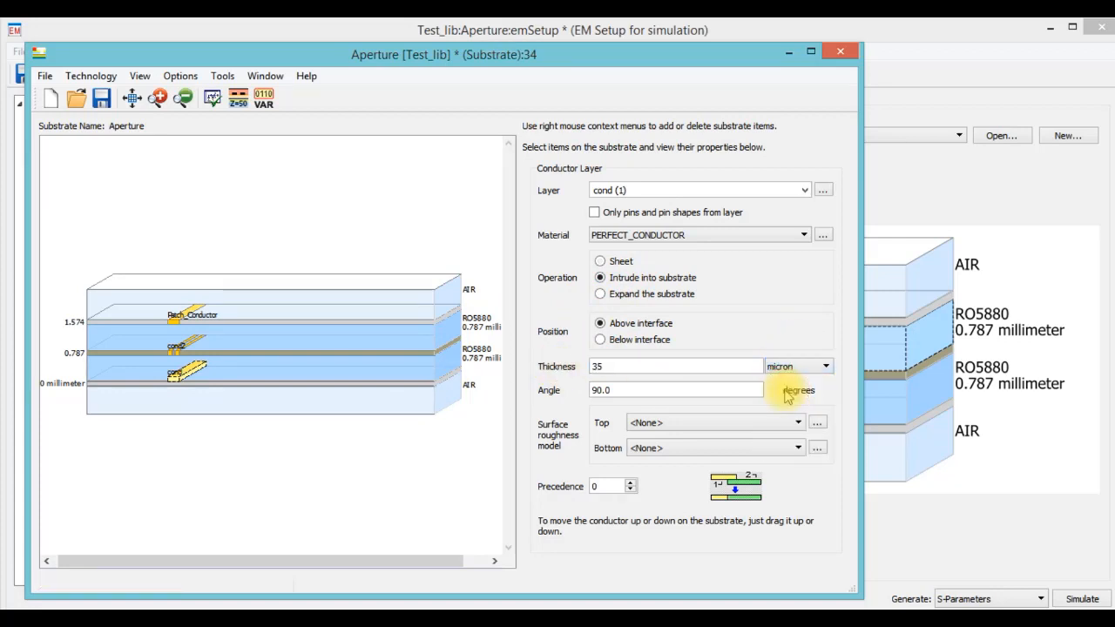
Set the Patch_Conductor layer's thickness to 35 micron, then close the substrate editor with its changes saved.
click(177, 318)
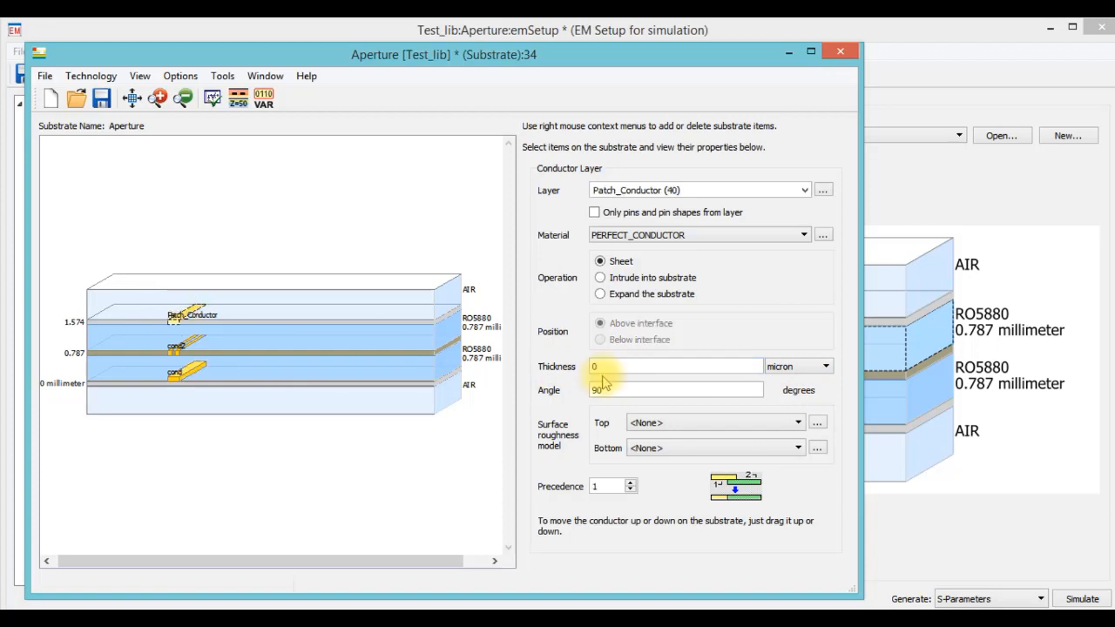
drag(611, 369, 551, 366)
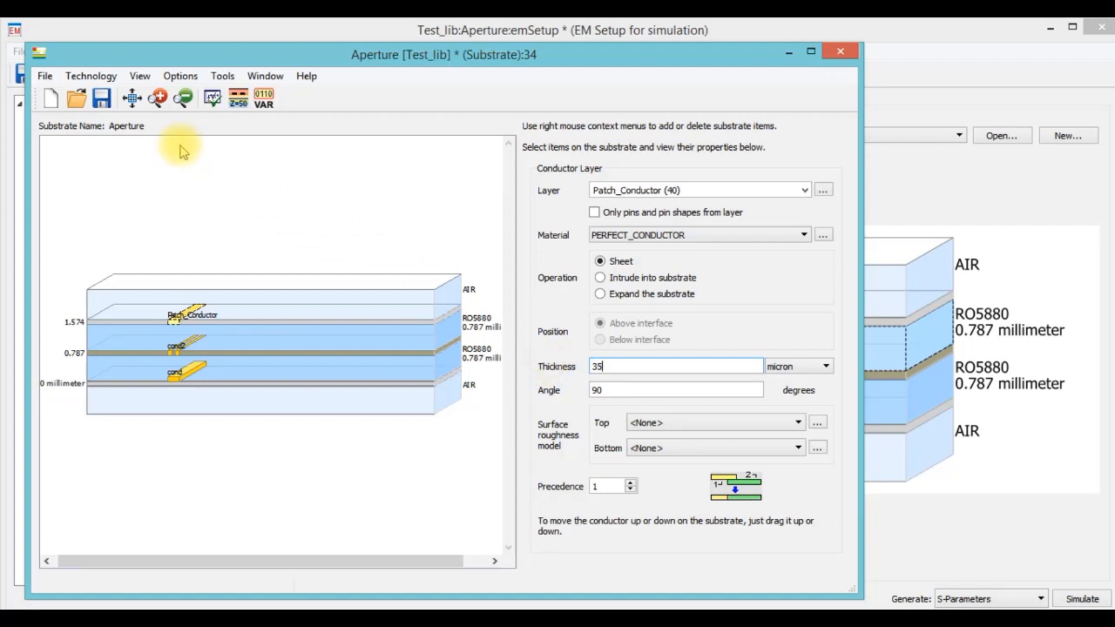
click(103, 101)
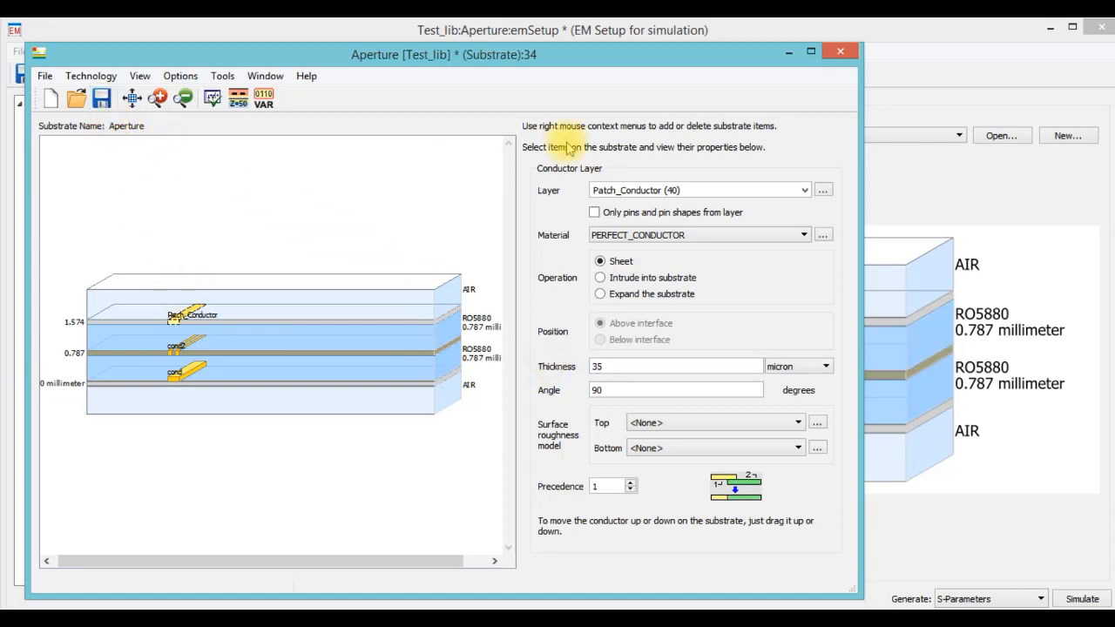
click(835, 58)
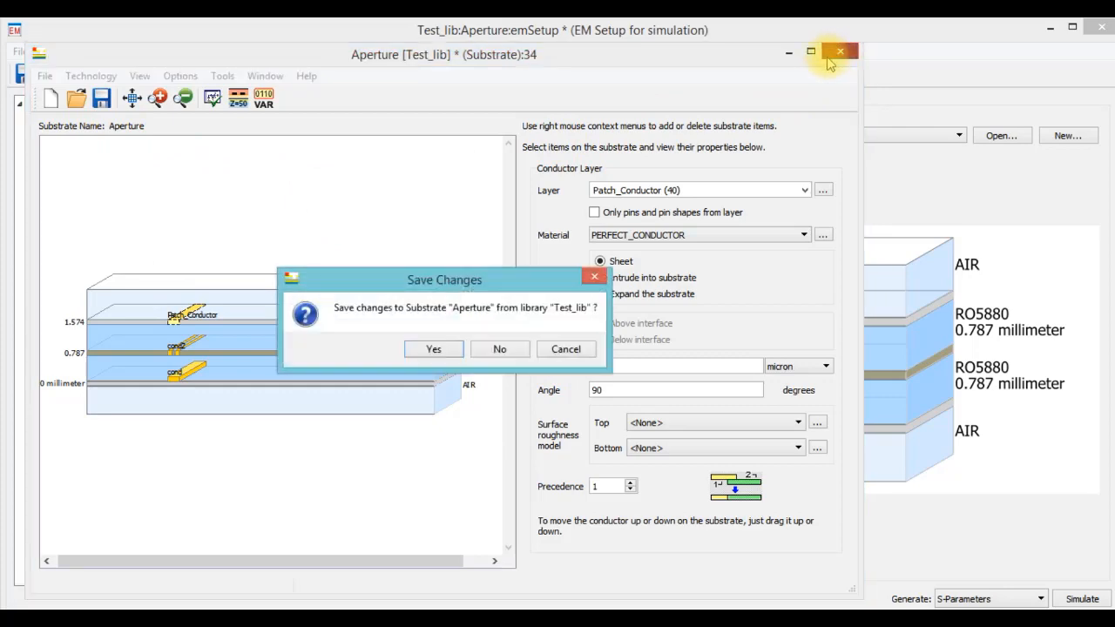
click(442, 348)
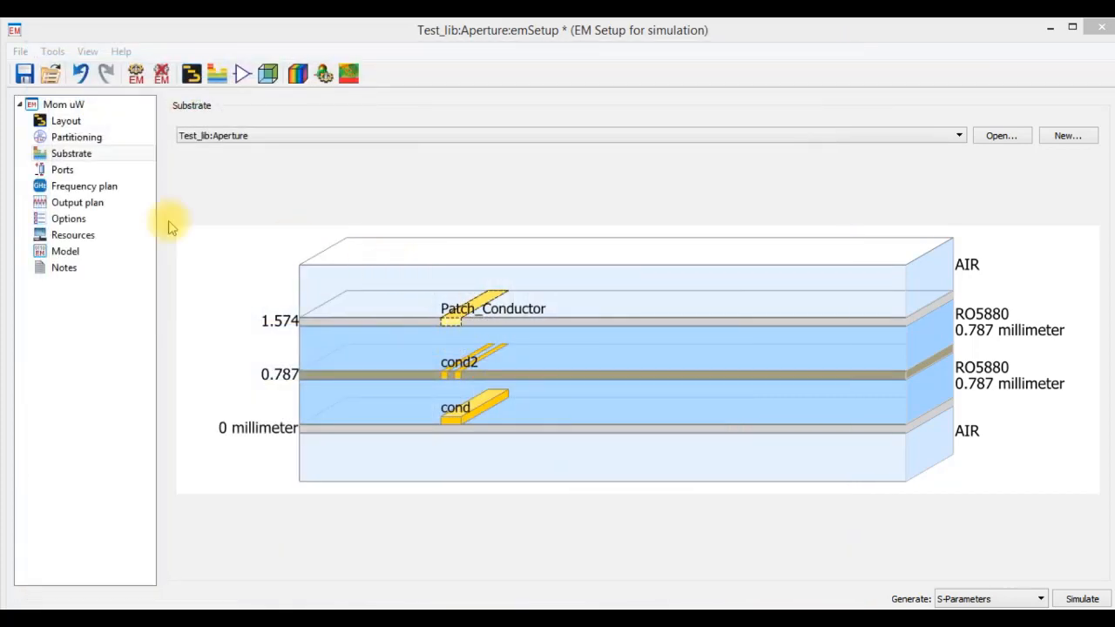
Set the adaptive frequency plan to sweep from 4 GHz to 6 GHz and save the EM setup.
click(114, 202)
click(99, 186)
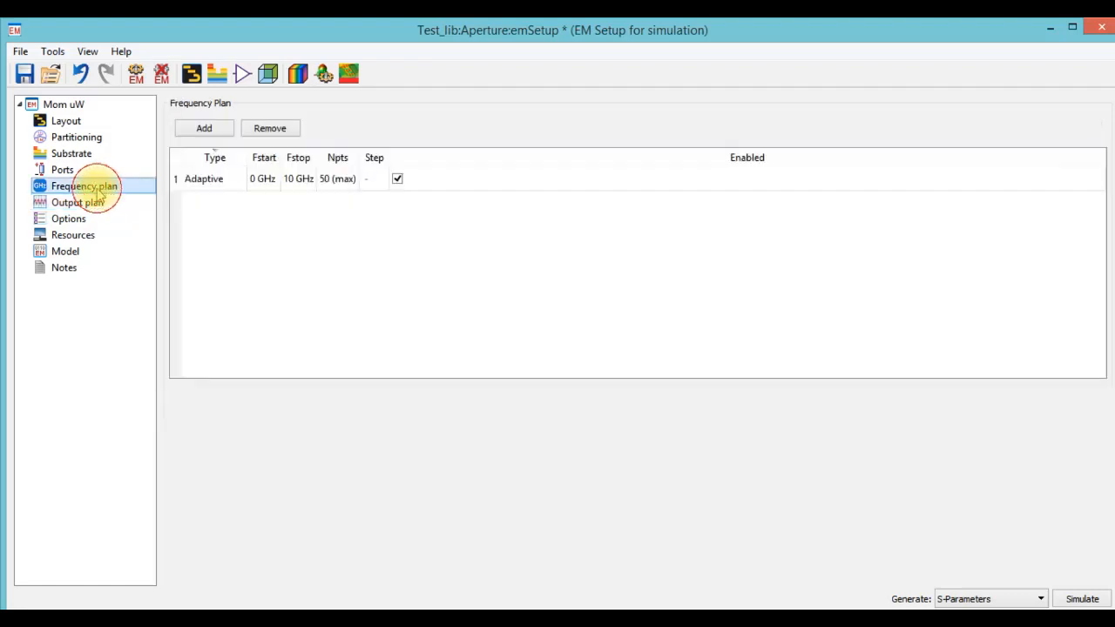
double_click(262, 178)
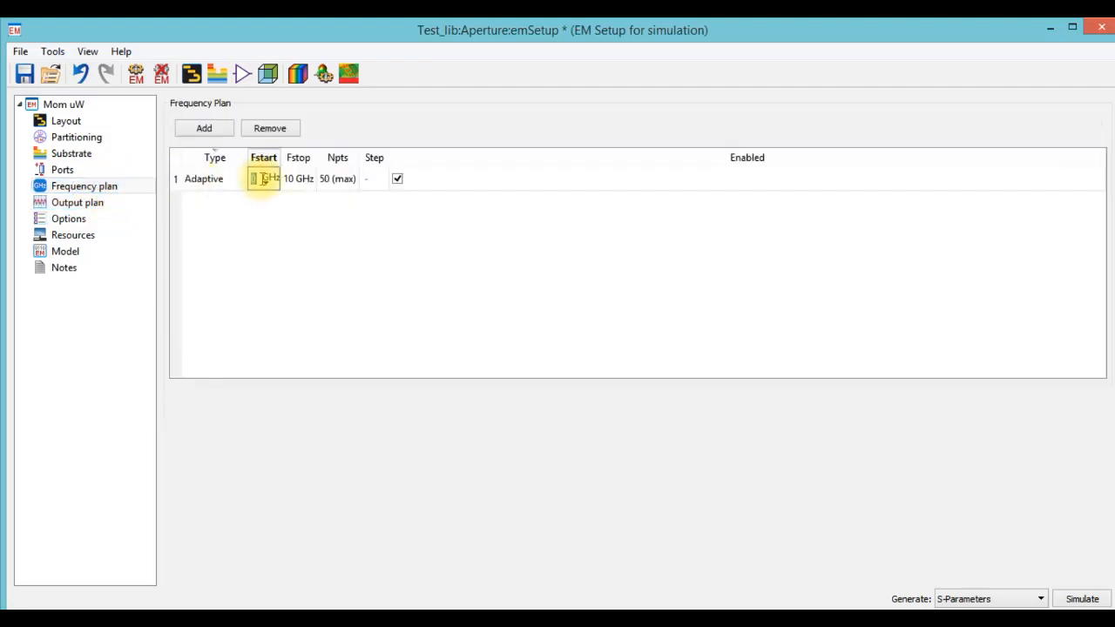
text(4)
double_click(297, 180)
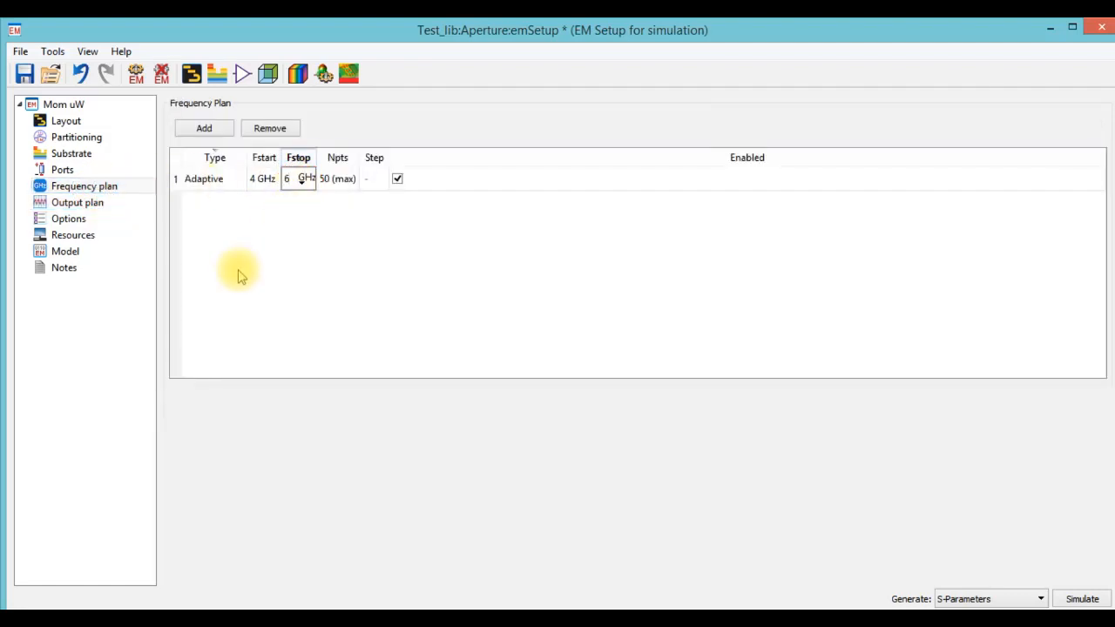
click(25, 73)
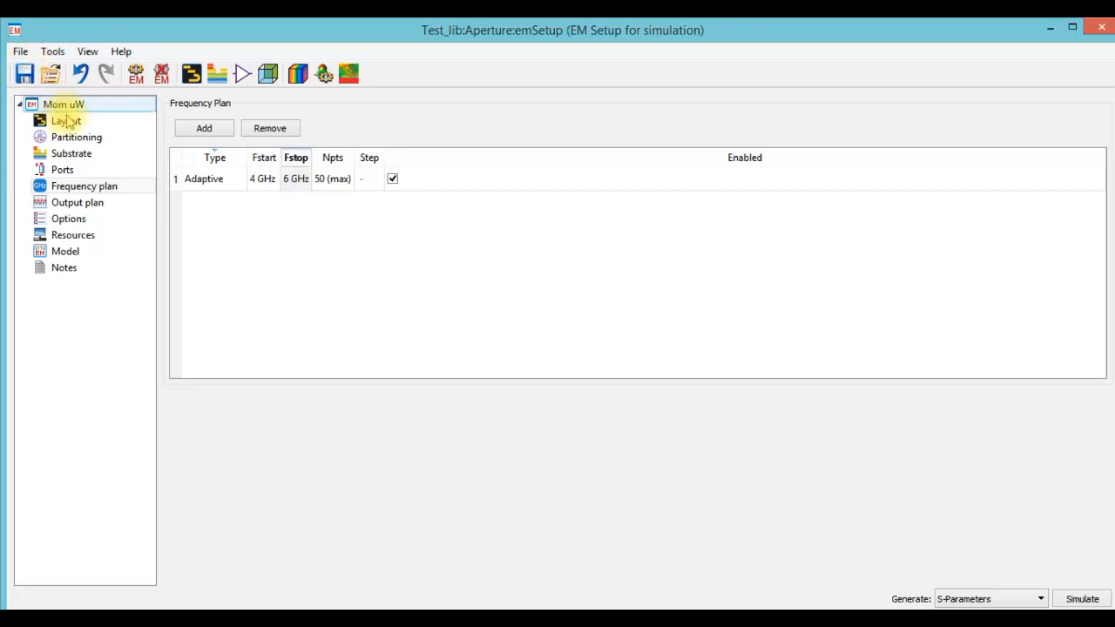
Review the substrate, output plan and port settings of the EM setup, save it and close its window.
click(74, 153)
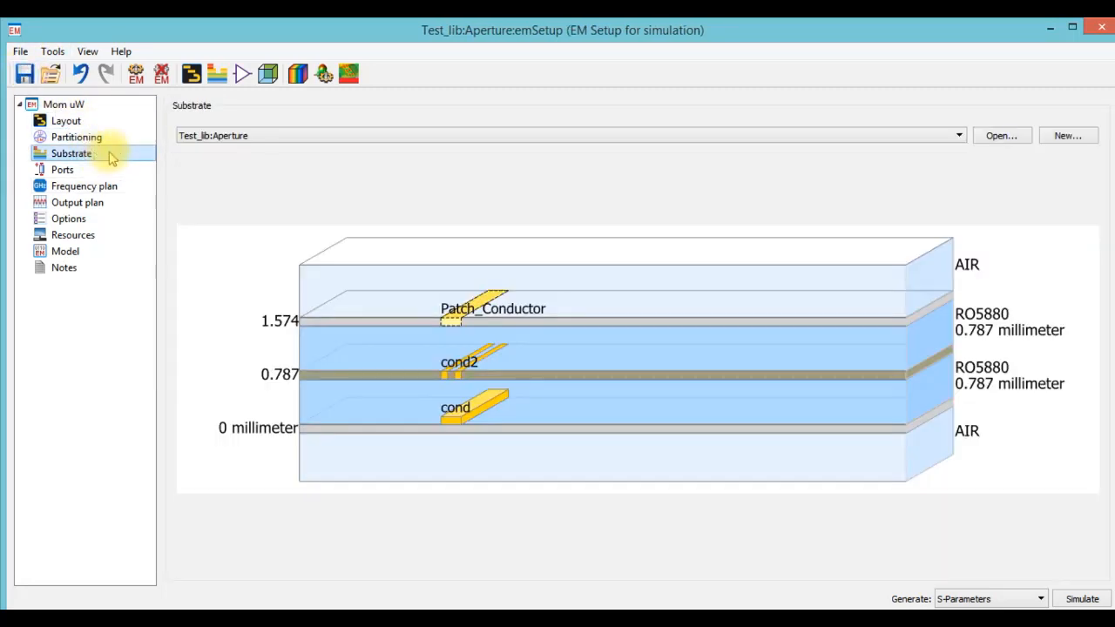
click(294, 138)
click(293, 137)
click(103, 202)
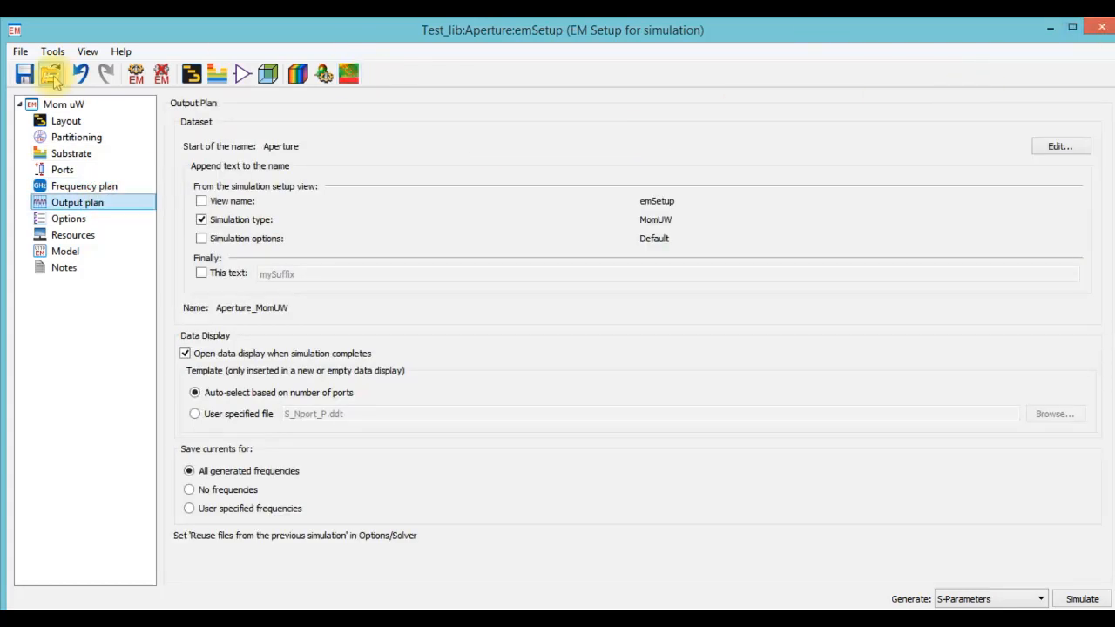
click(26, 75)
click(66, 169)
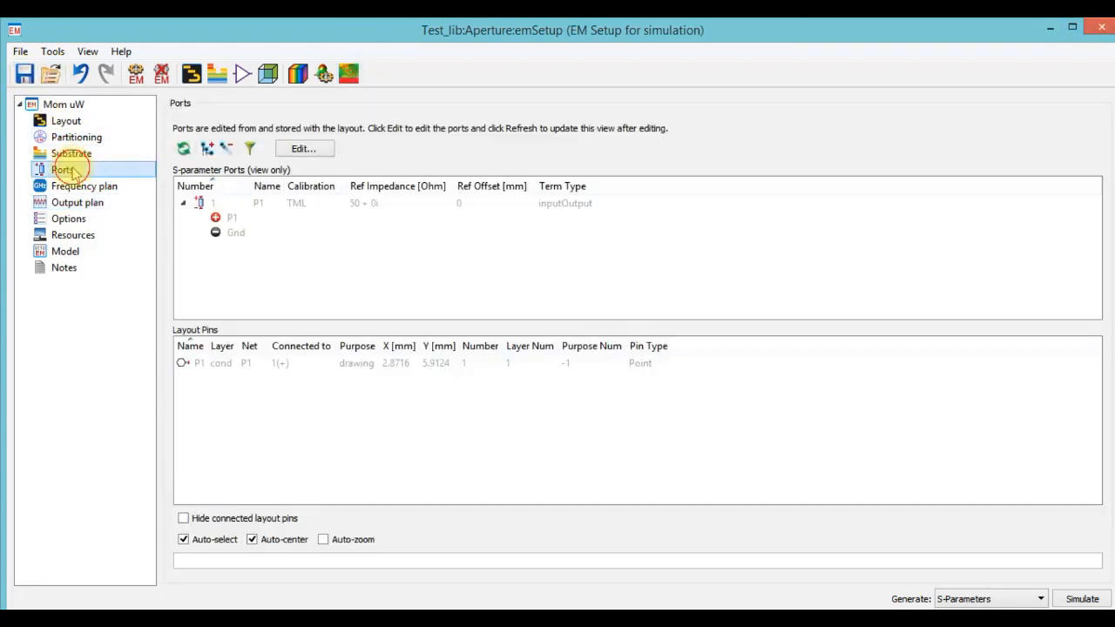
click(1100, 28)
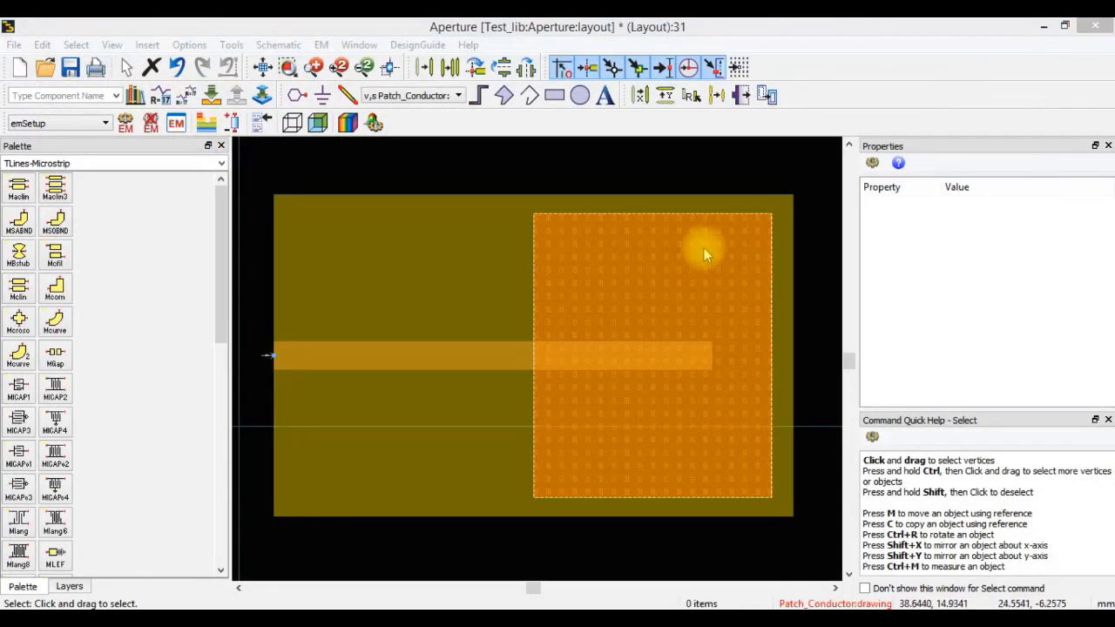
Draw a rectangle about 1.9 mm wide and 5.5 mm high upward from the feed line's centreline near the patch's middle.
click(507, 244)
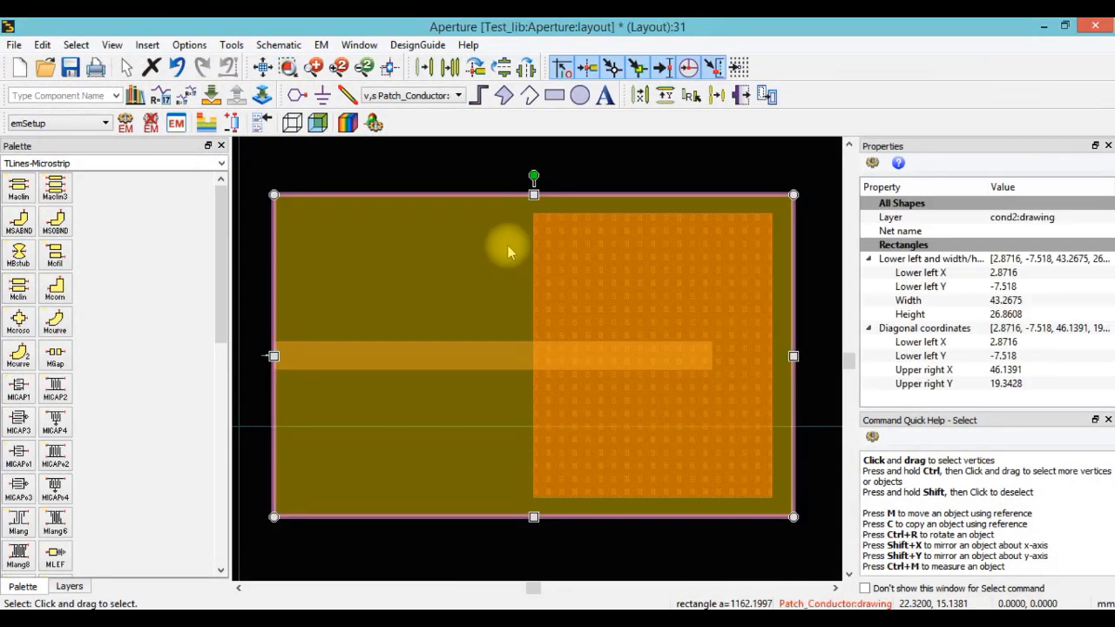
click(555, 98)
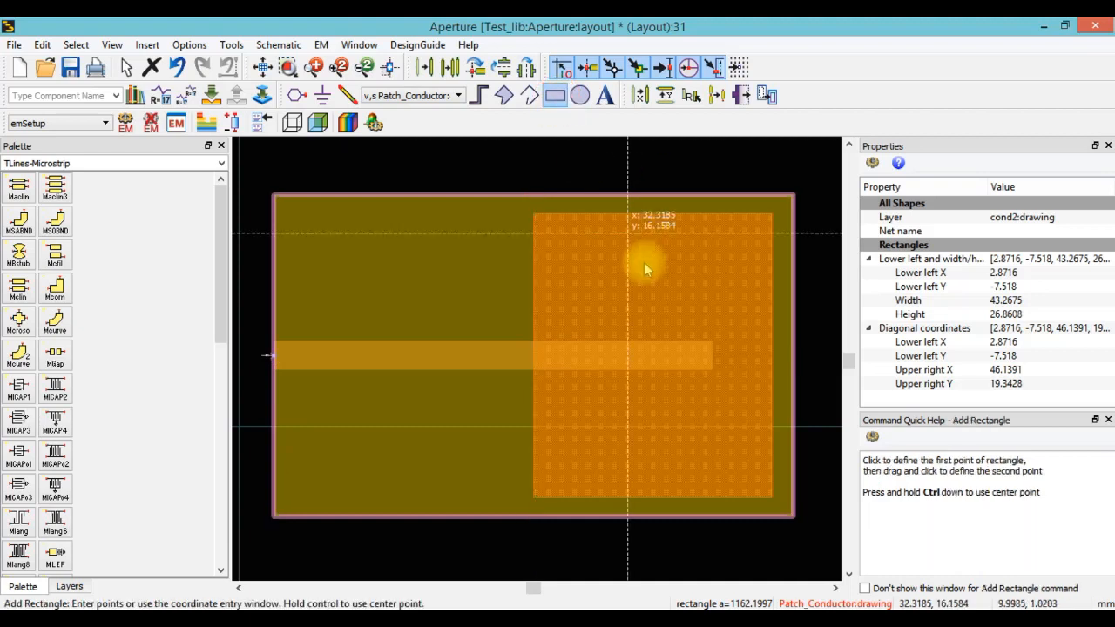
click(655, 357)
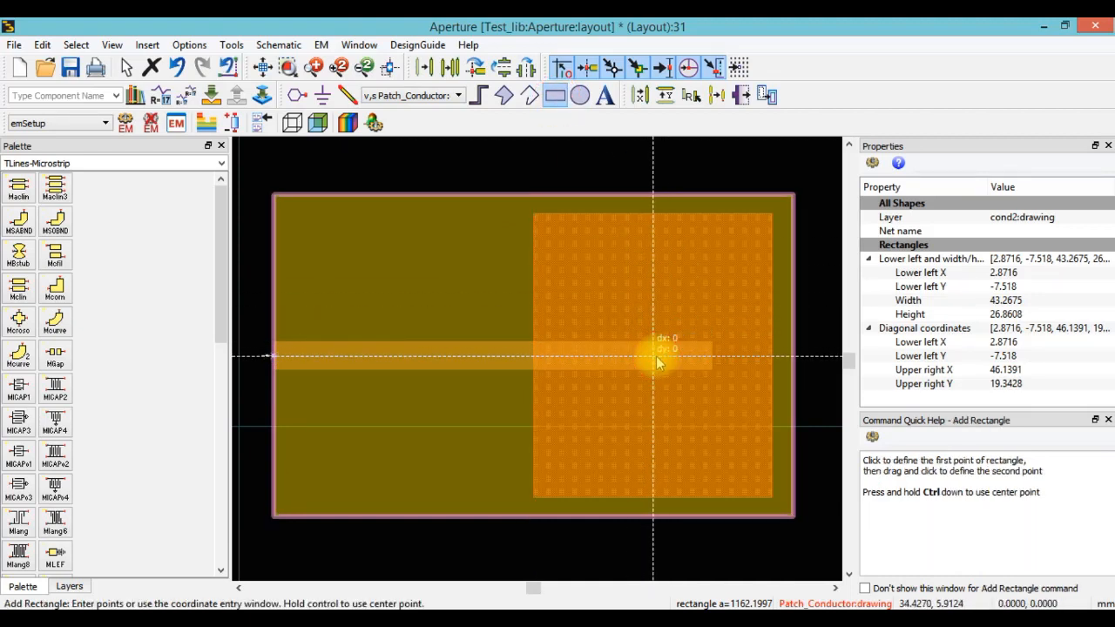
click(631, 291)
key(Escape)
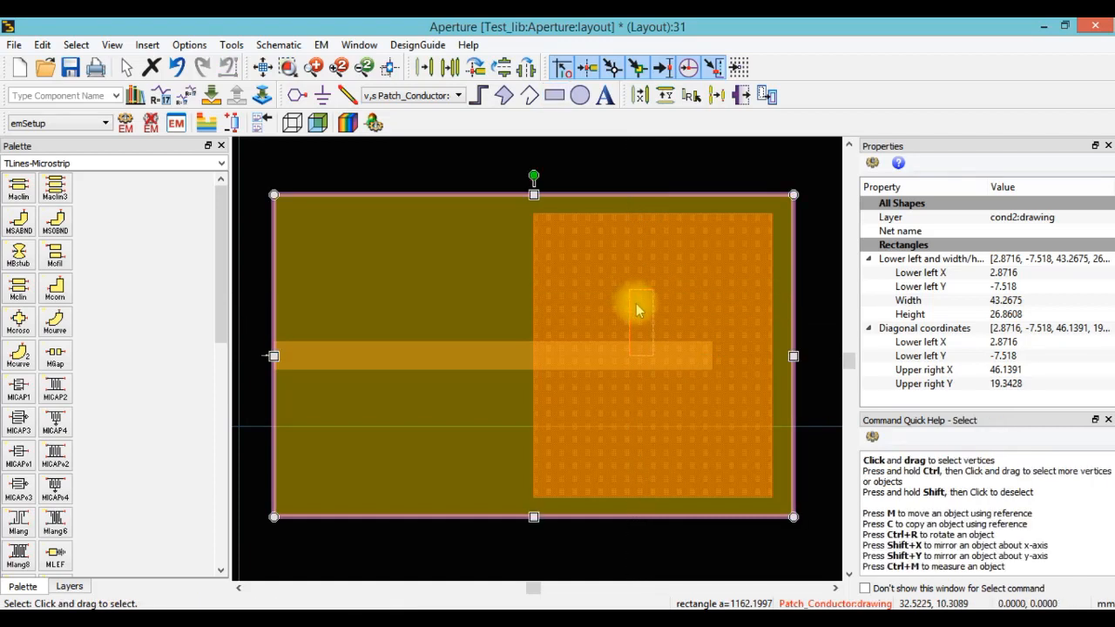
Assign the small new rectangle over the patch to the cond2:drawing layer.
click(642, 310)
click(1028, 219)
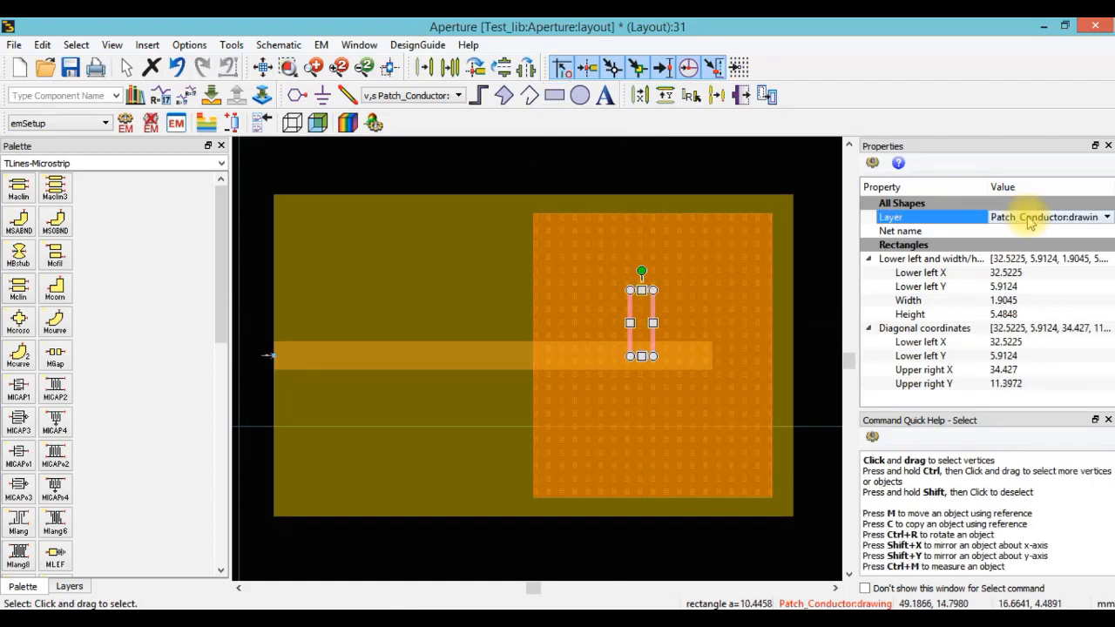
click(1028, 218)
click(1027, 281)
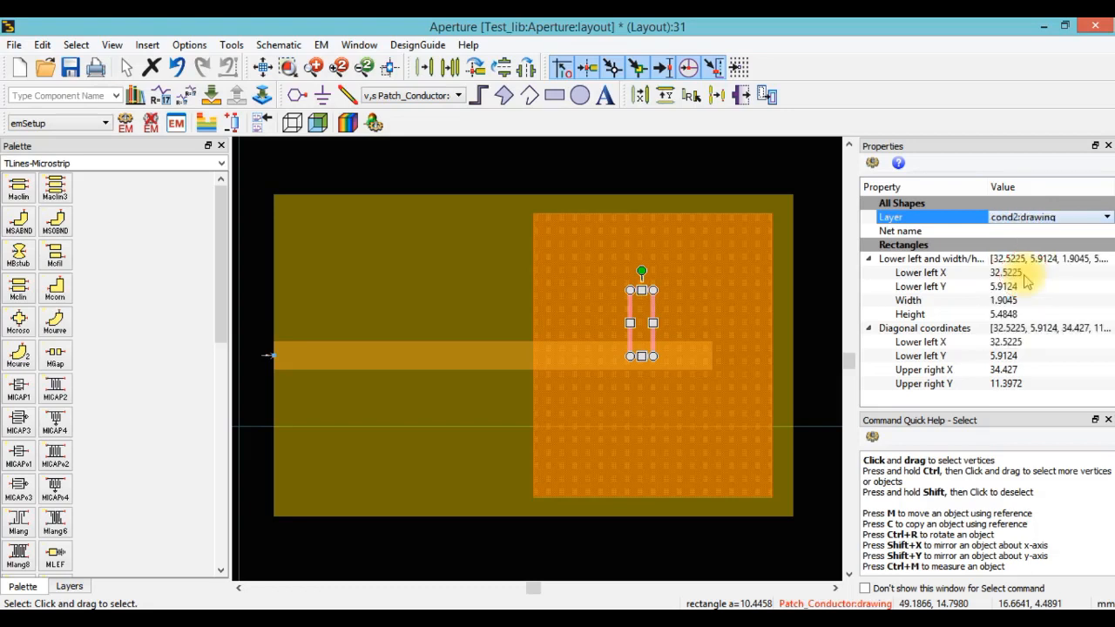
click(820, 303)
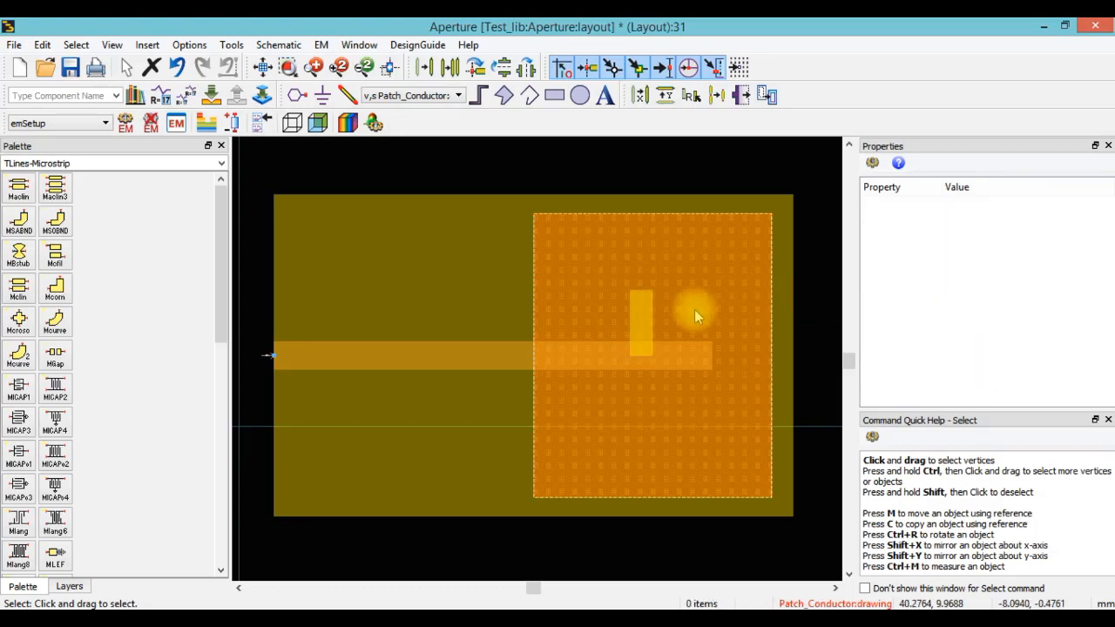
Select the small slot rectangle, switch to the Aperture Coupled notes in Word, and copy the aperture length value 16.9334.
click(647, 324)
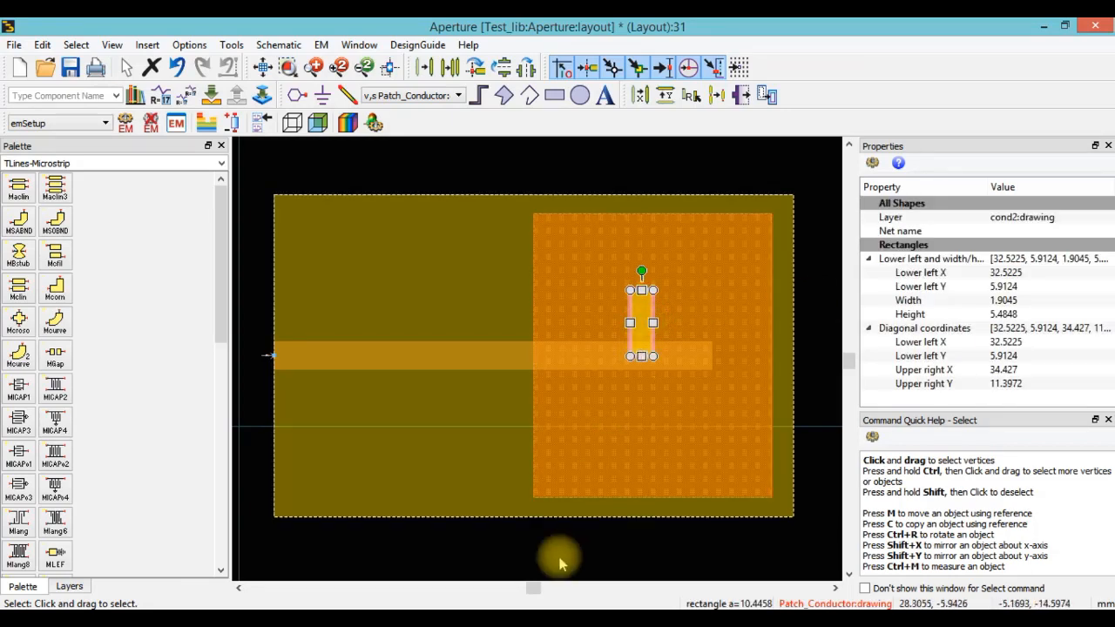
click(630, 623)
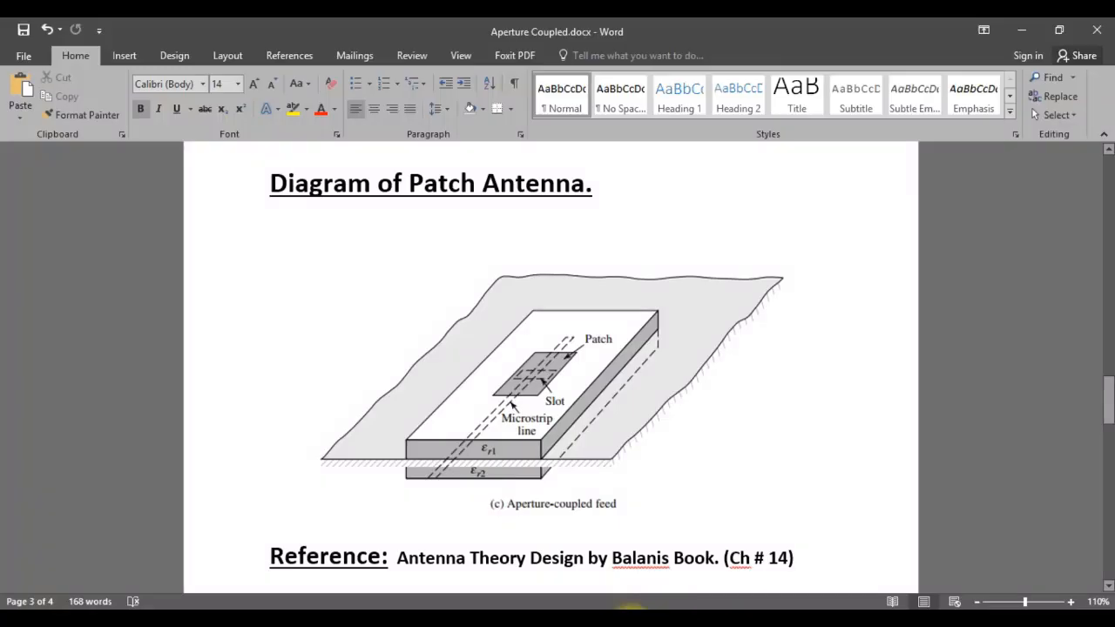
scroll(635, 523, down, 10)
scroll(636, 523, down, 15)
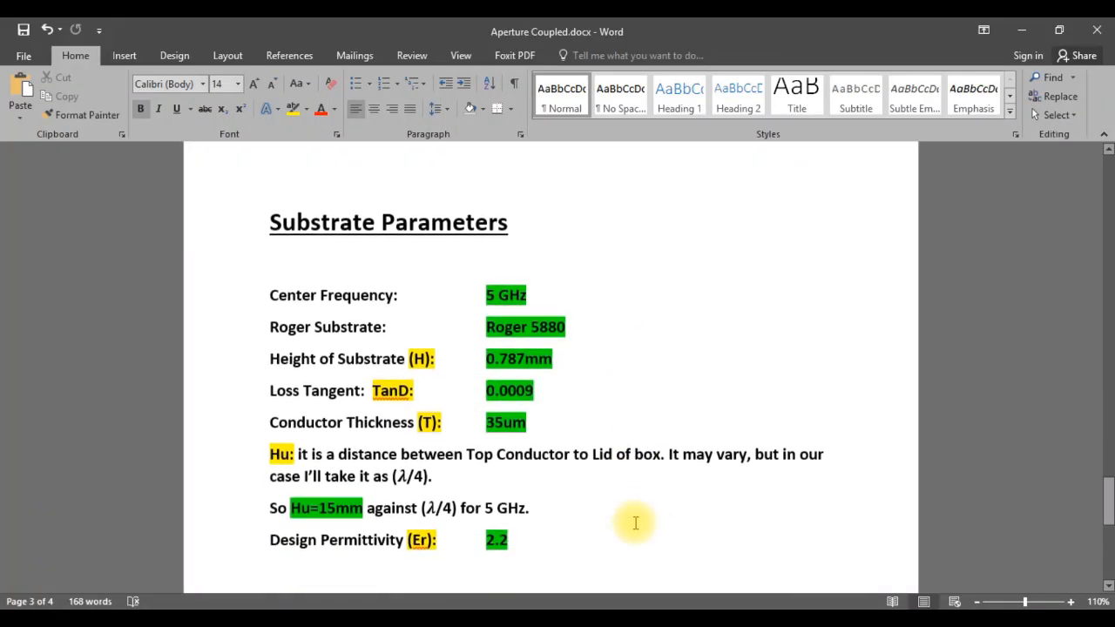
scroll(635, 522, up, 1)
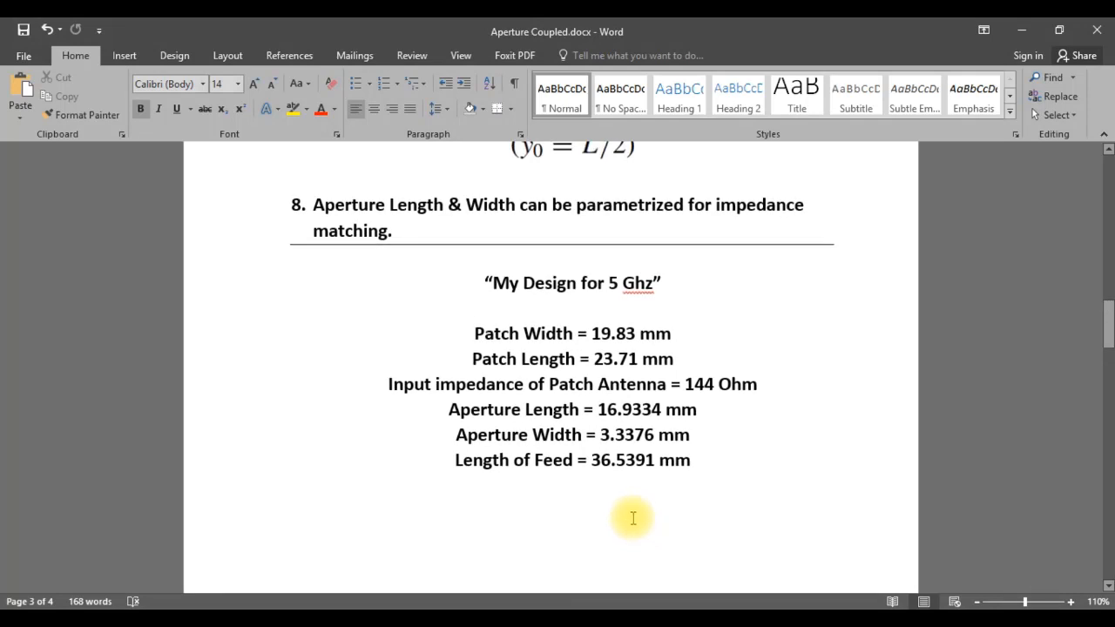
drag(598, 409, 655, 413)
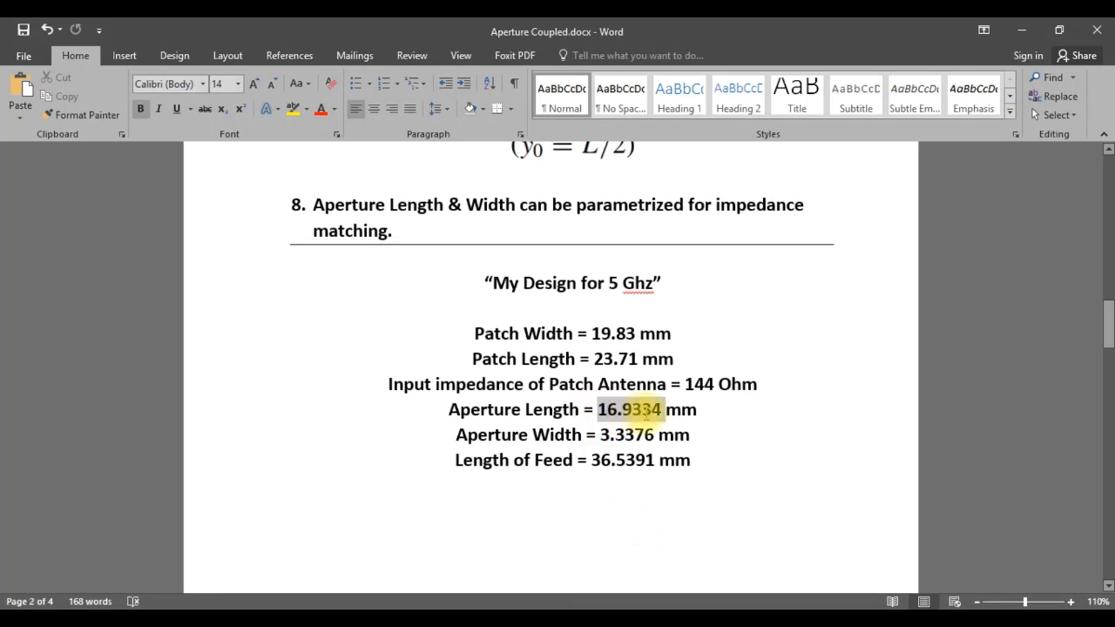
right_click(648, 415)
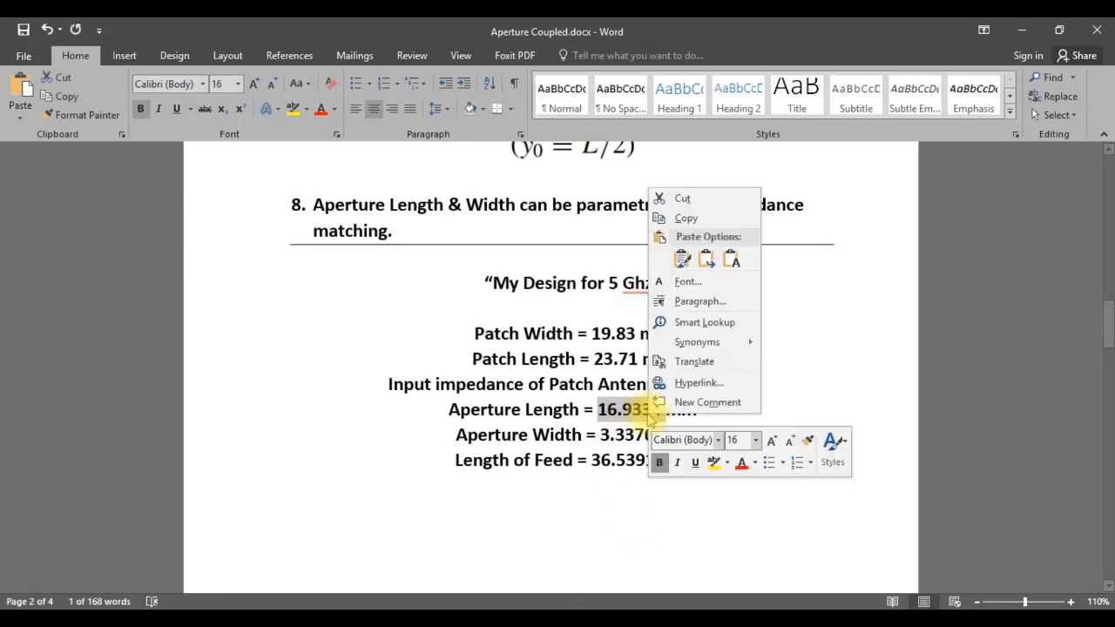
click(679, 218)
Return to the ADS layout and set the slot rectangle's height to 16.9334 mm.
click(627, 608)
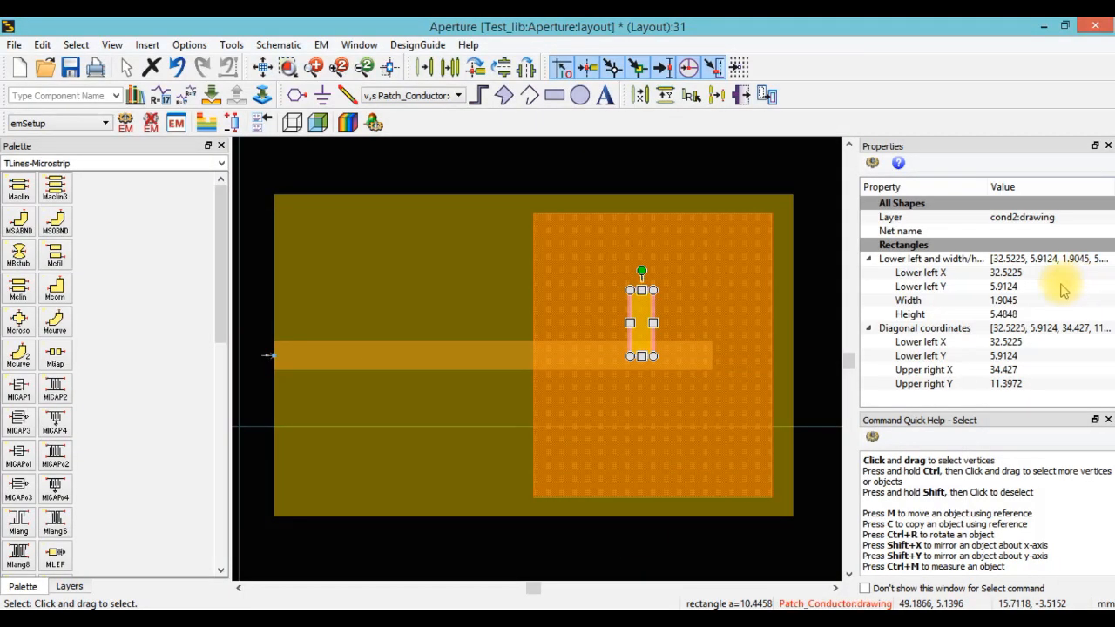
click(1018, 313)
right_click(1021, 312)
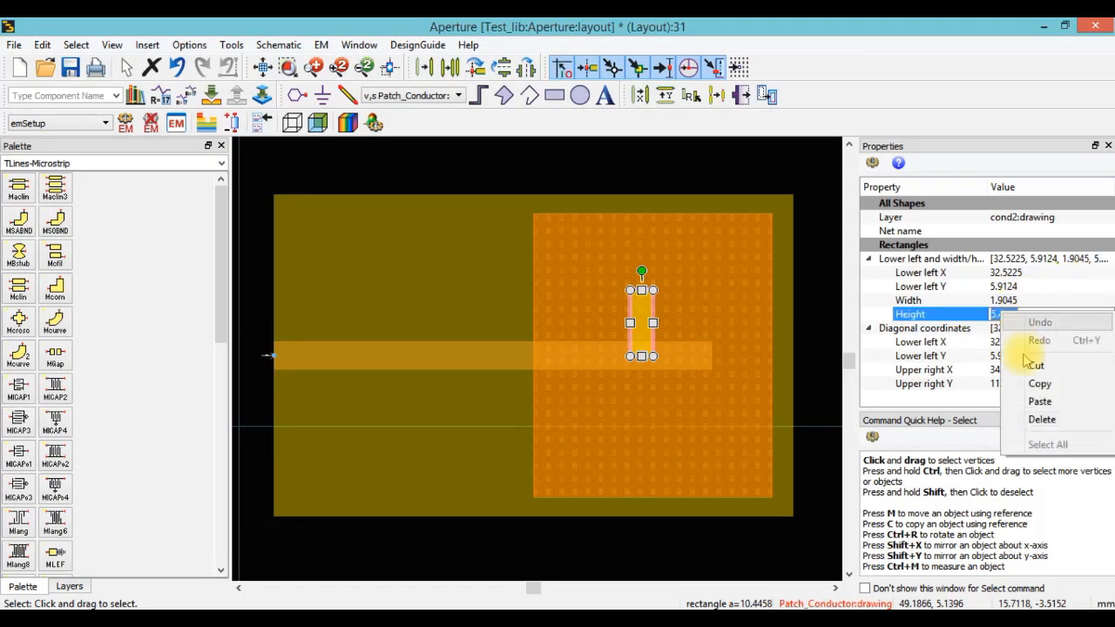
click(1038, 398)
click(827, 225)
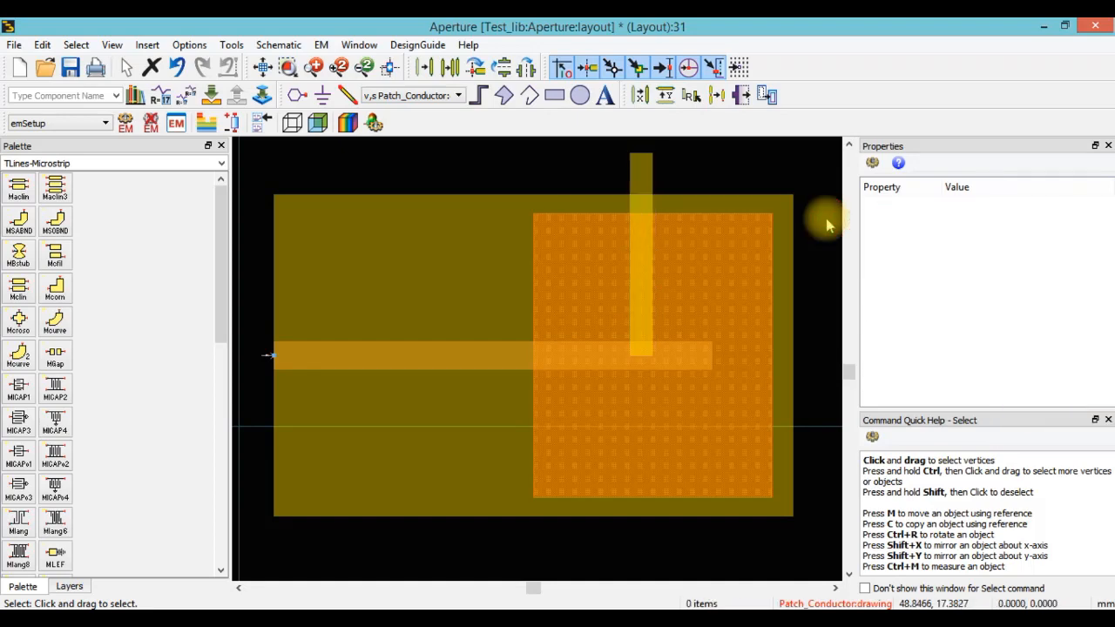
Switch to the Aperture Coupled notes in Word and copy the aperture width value 3.3376.
click(629, 618)
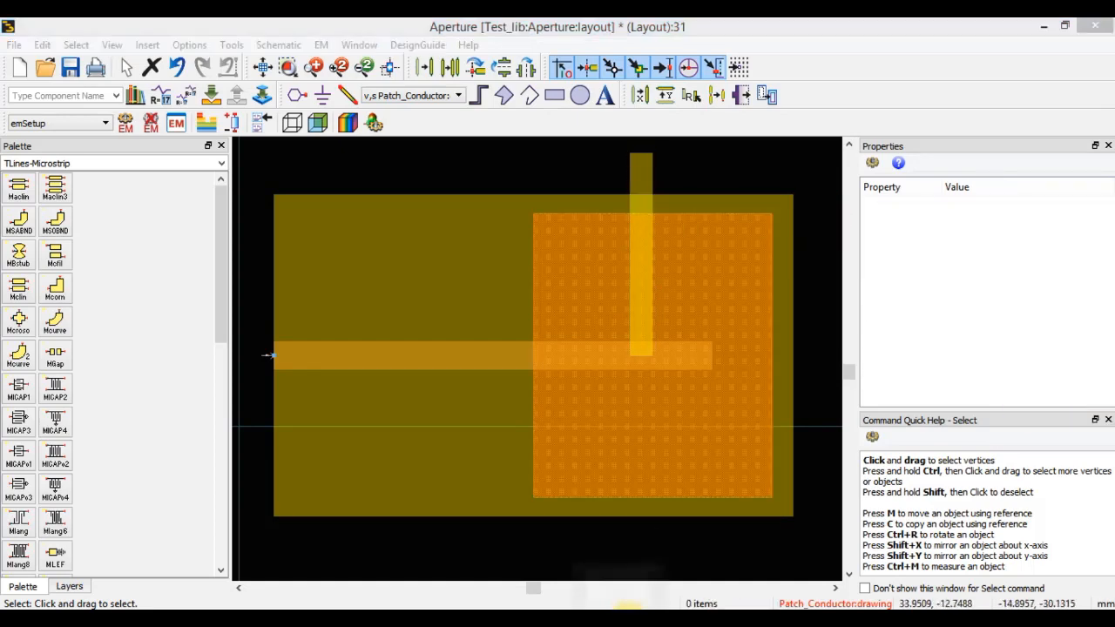
click(601, 437)
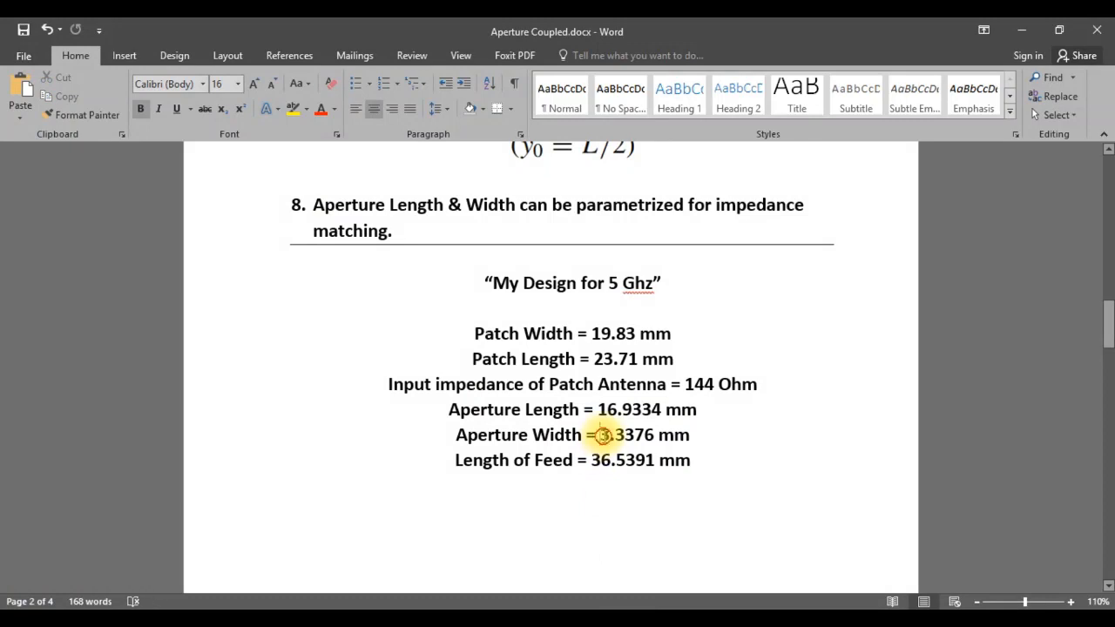
drag(601, 435, 640, 435)
right_click(638, 435)
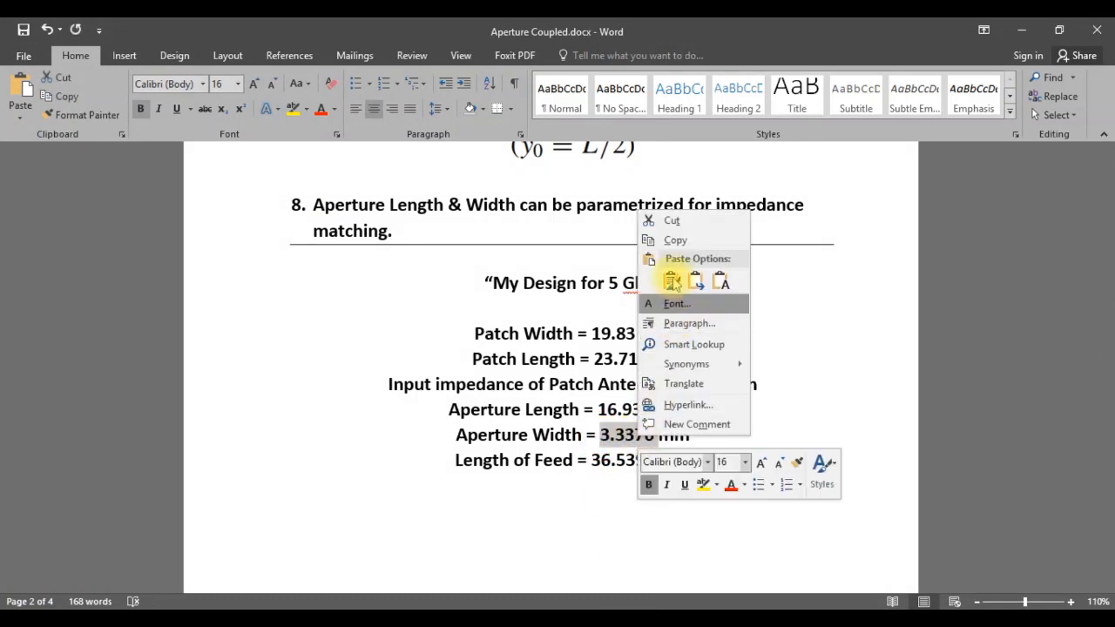
click(669, 241)
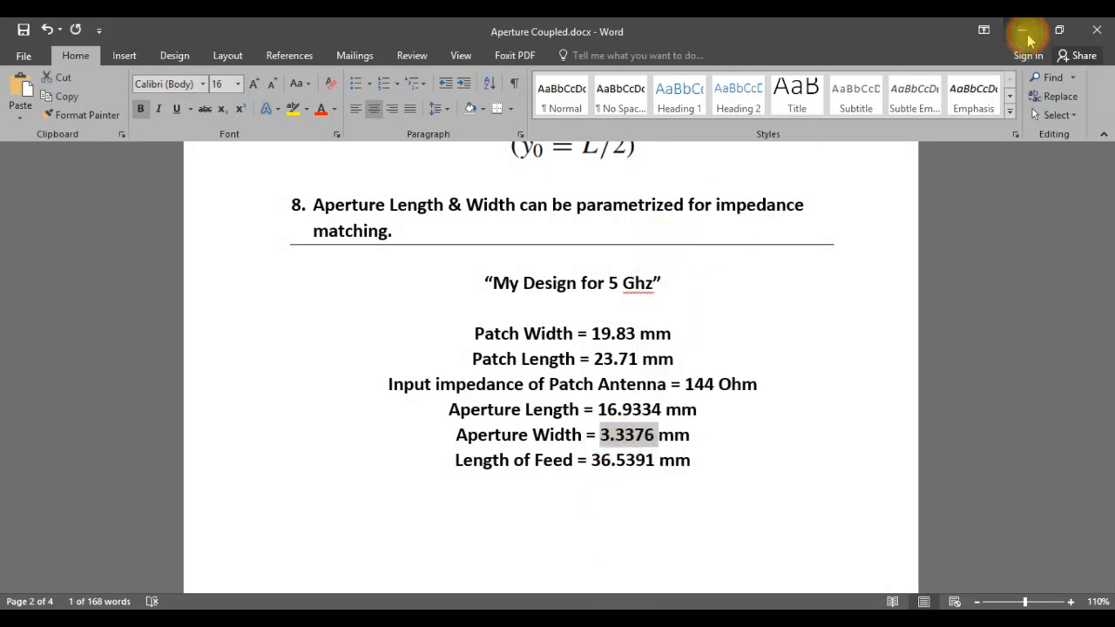
Return to the ADS layout and set the slot rectangle's width to 3.3376 mm.
click(1022, 32)
click(642, 203)
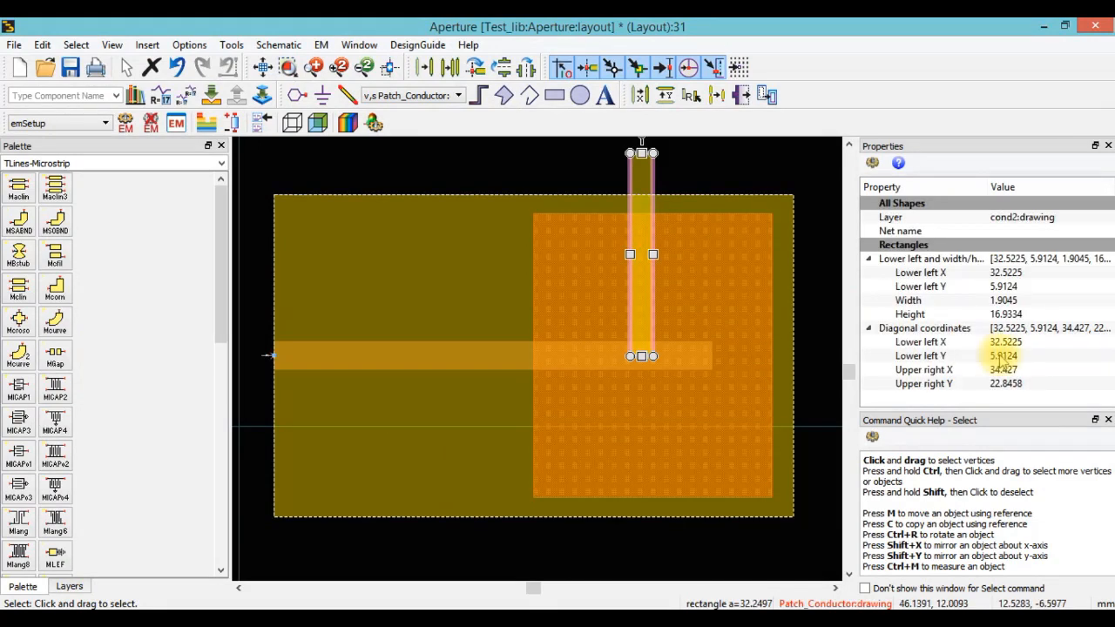
click(1003, 300)
right_click(1002, 301)
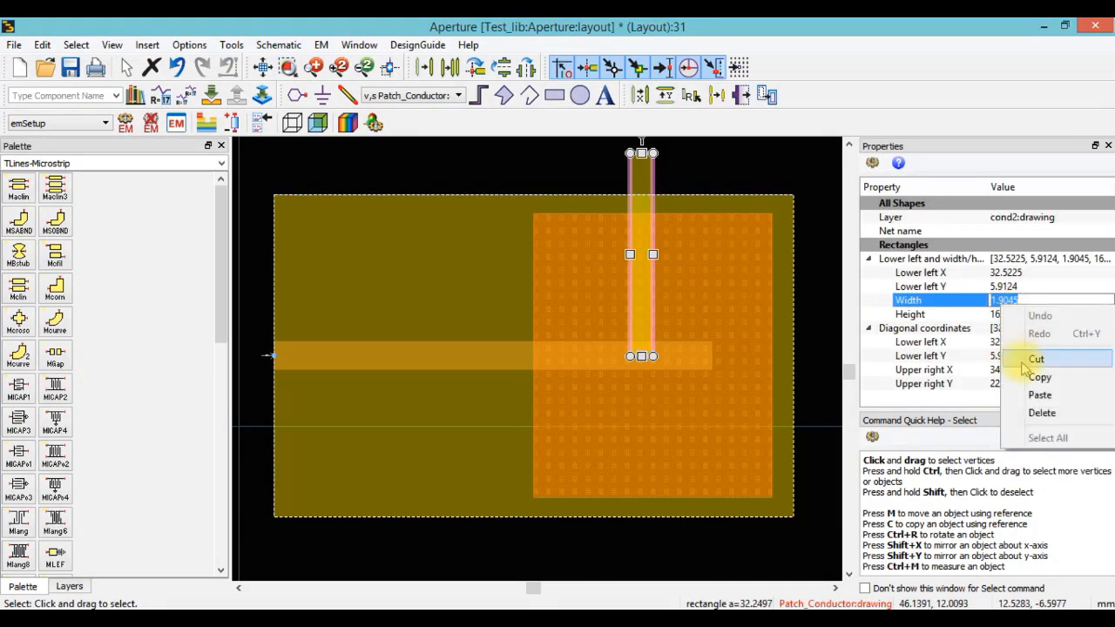
click(1037, 395)
click(590, 174)
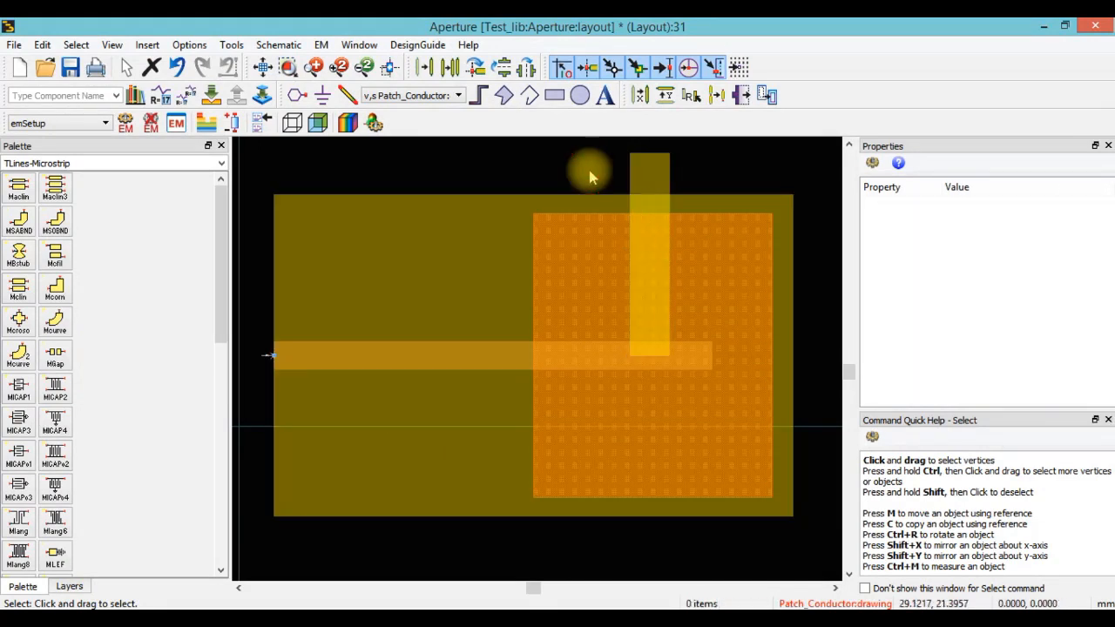
Move the slot rectangle by its centre down onto the feed line's centreline at the middle of the patch.
click(659, 174)
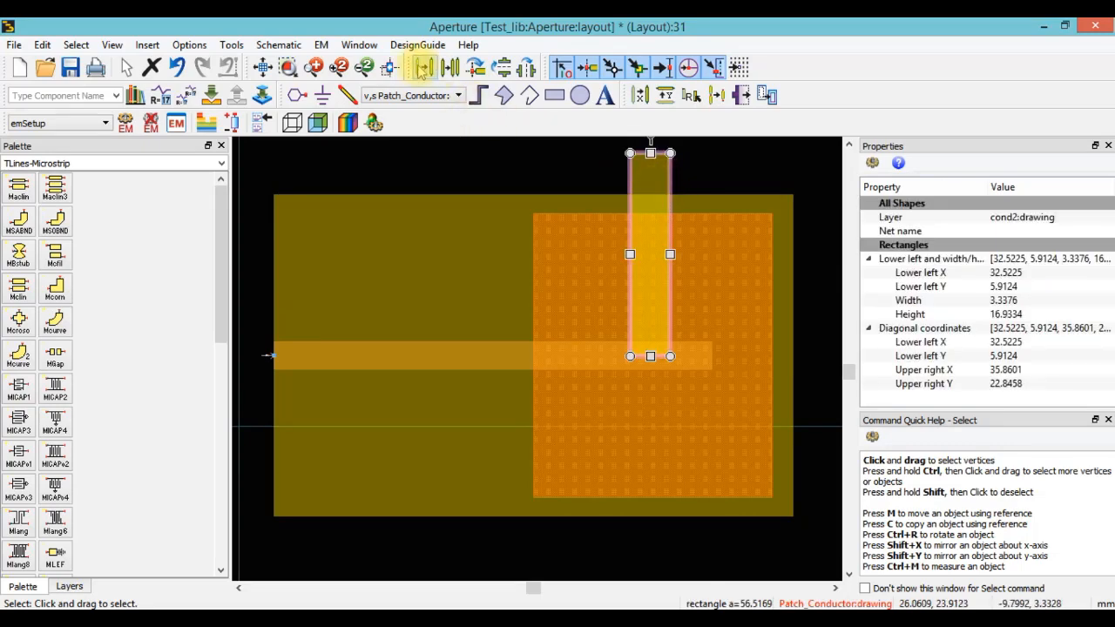
click(423, 70)
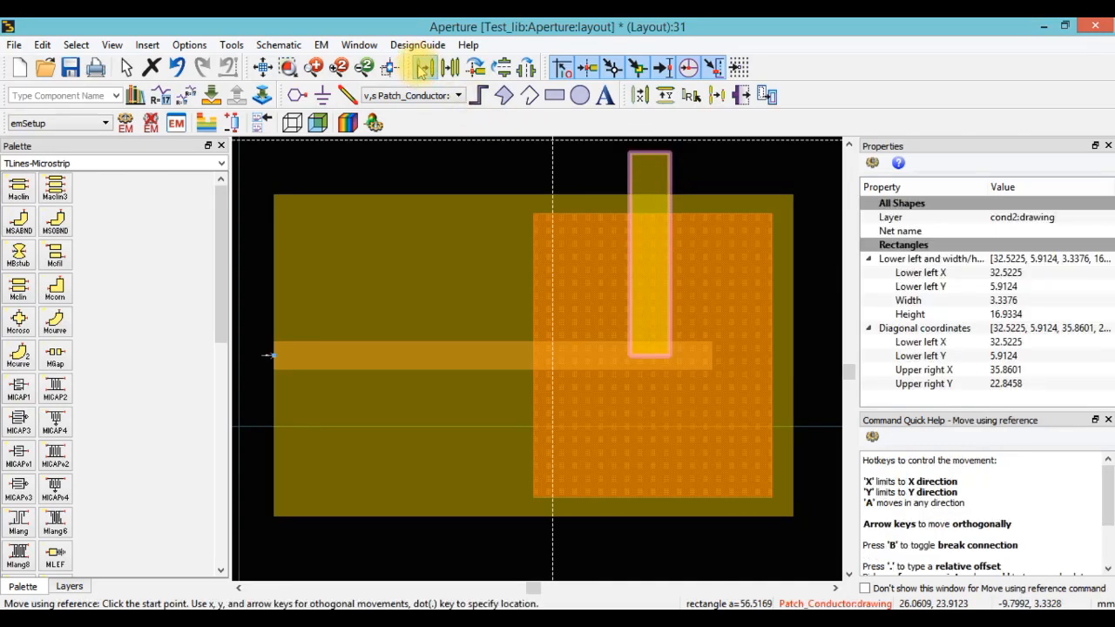
click(651, 258)
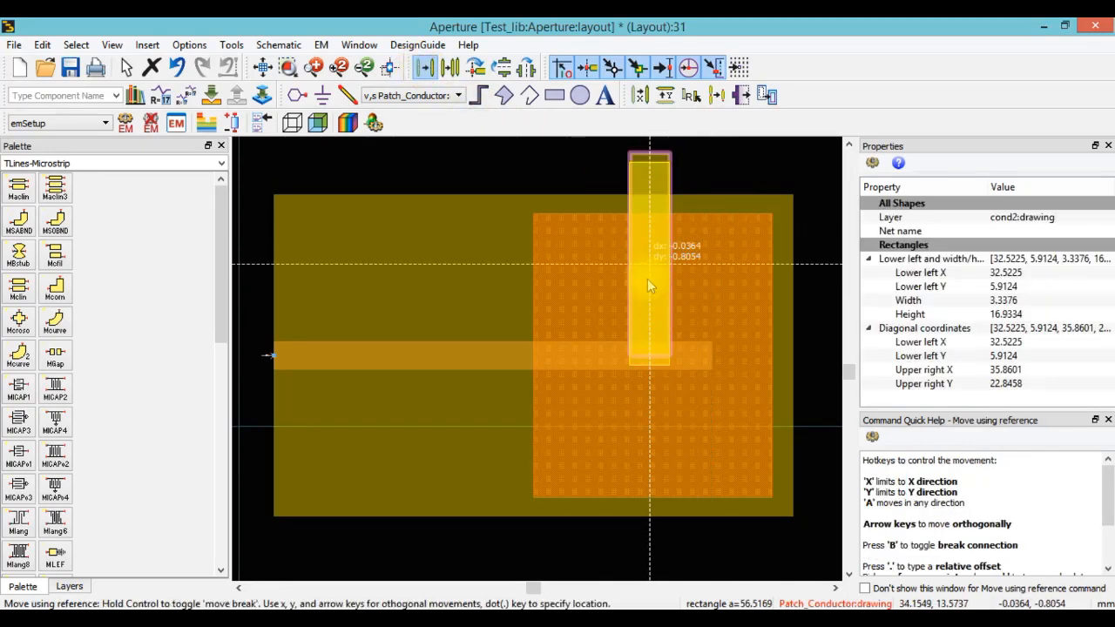
click(652, 356)
Cut the slot out of the large cond2 ground rectangle by merging both shapes with Union Minus Intersection.
click(382, 289)
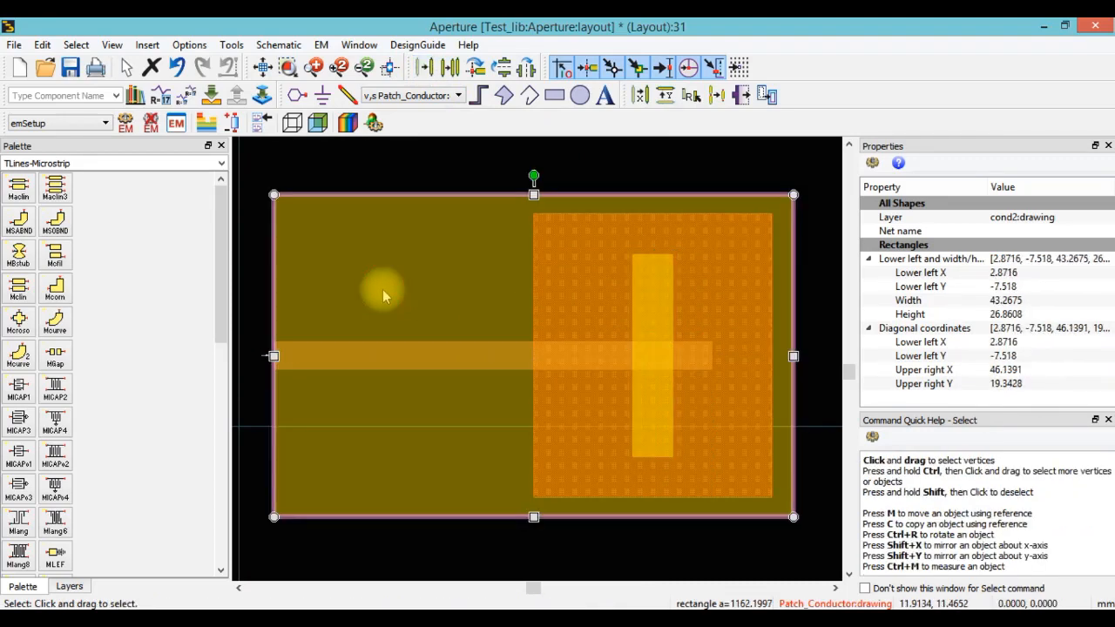
ctrl+click(652, 322)
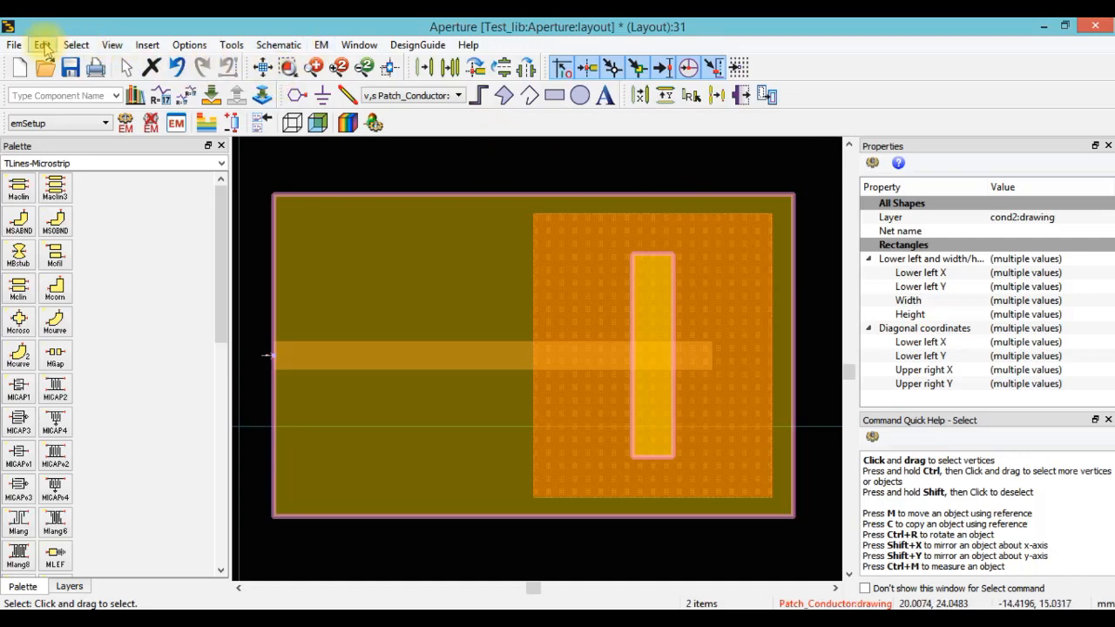
click(41, 45)
mouse_move(193, 465)
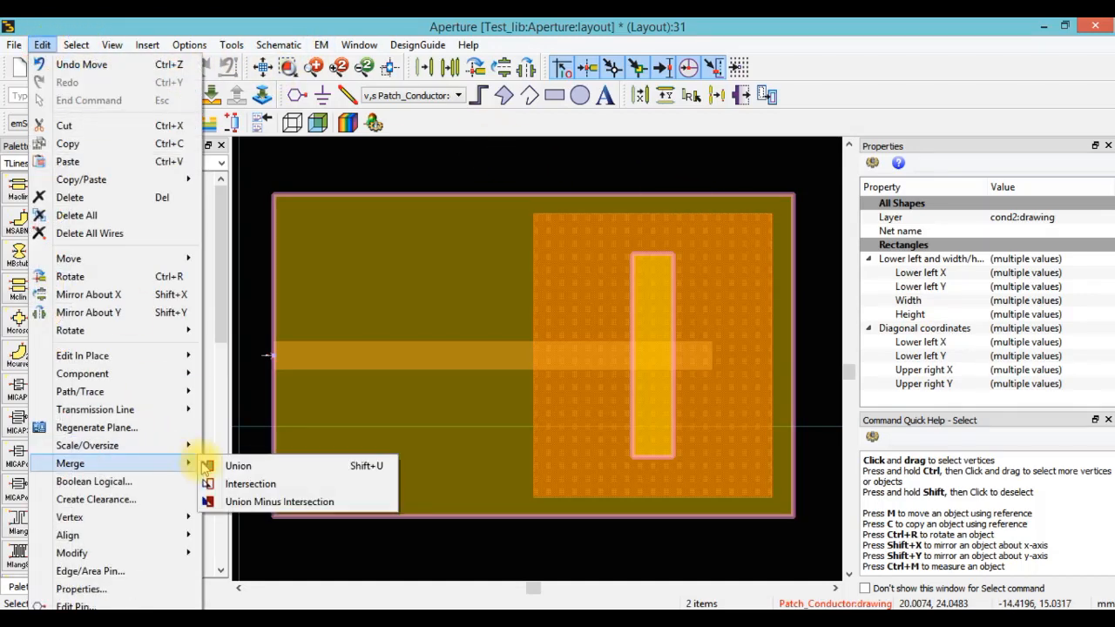
click(231, 501)
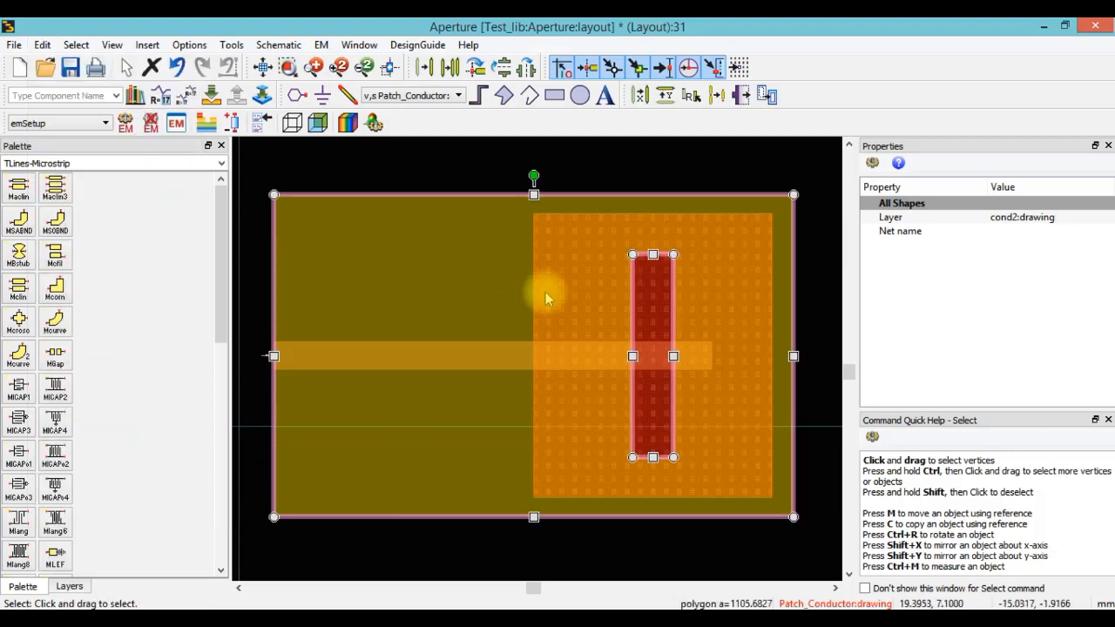
click(585, 171)
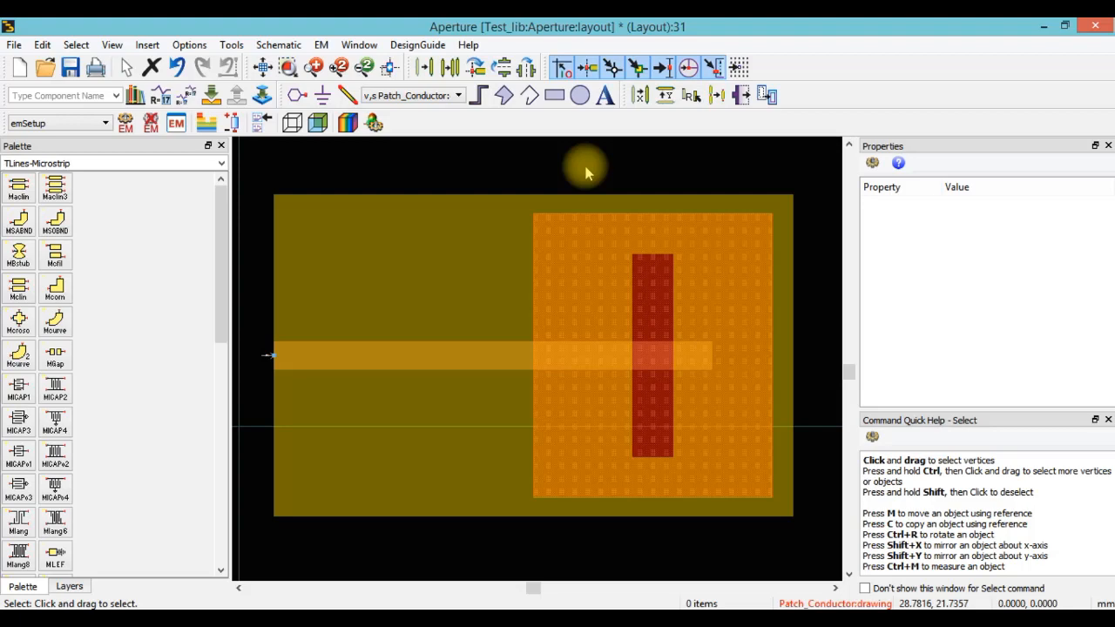
Stretch the slotted ground plane's upper, lower and right edges slightly outward, leaving the feed-port edge in place.
click(560, 188)
drag(534, 194, 529, 159)
drag(530, 517, 534, 550)
drag(796, 351, 834, 355)
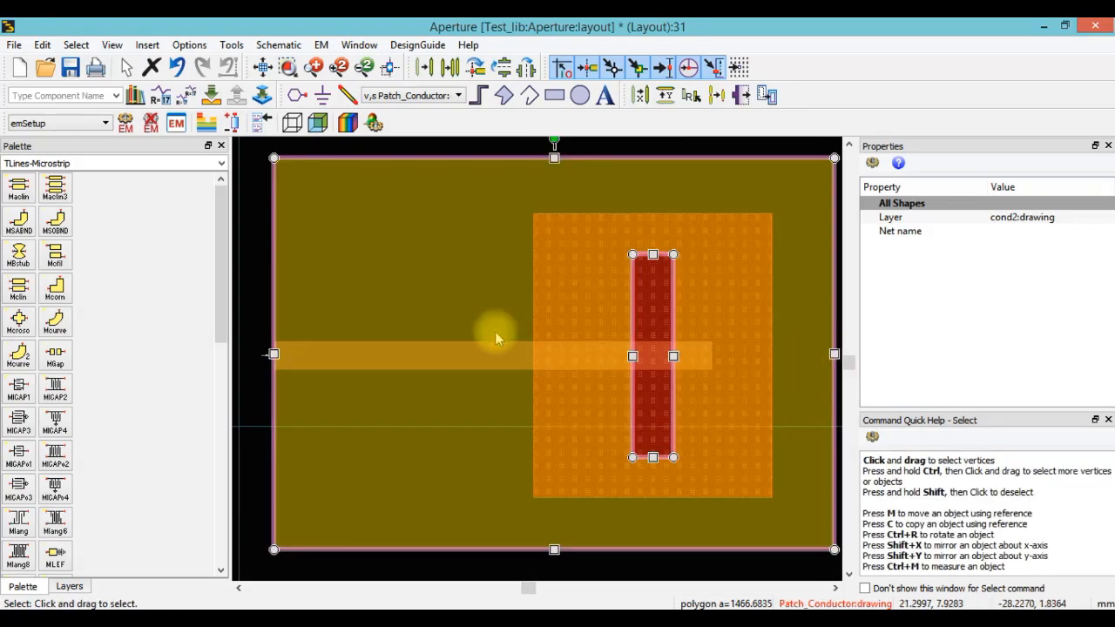
click(255, 255)
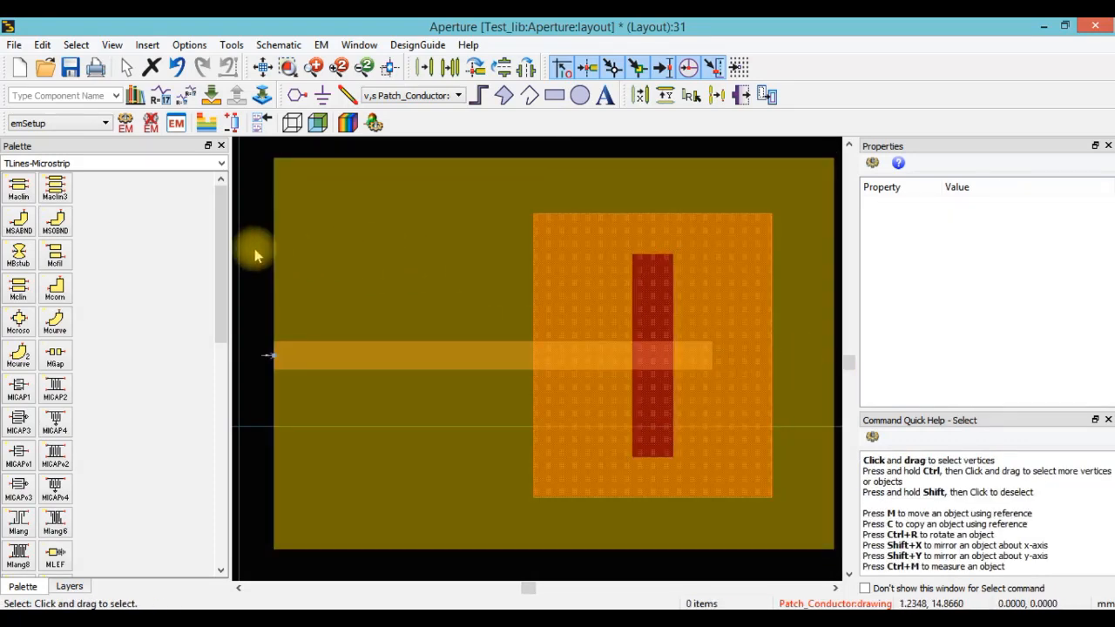
Save the layout and run the EM simulation, allowing the existing Aperture_MomUW dataset to be overwritten.
click(70, 67)
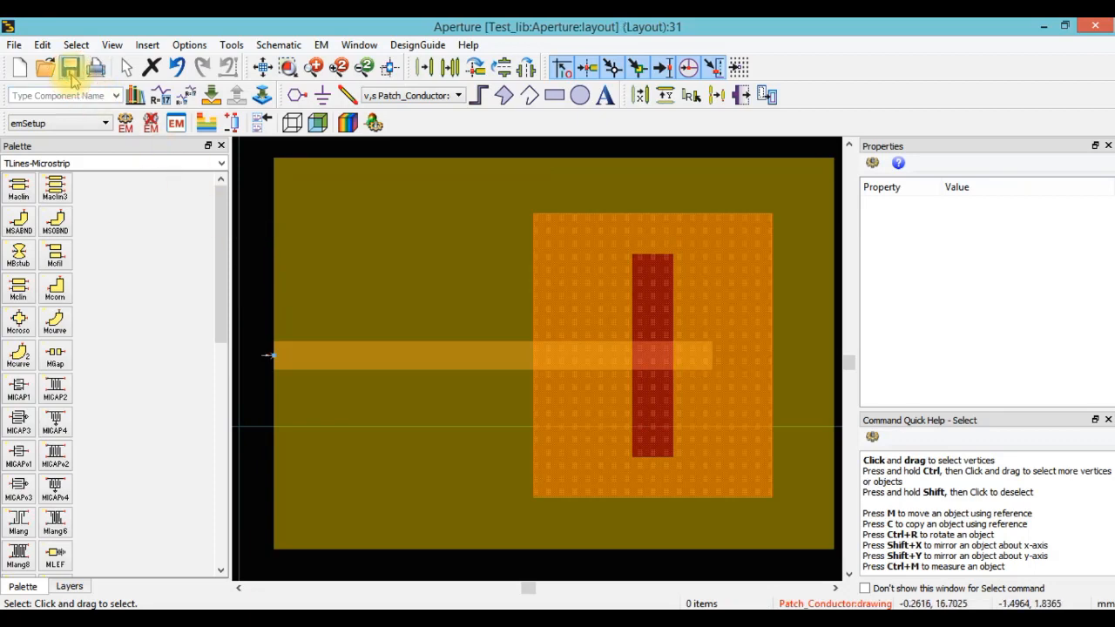
click(322, 46)
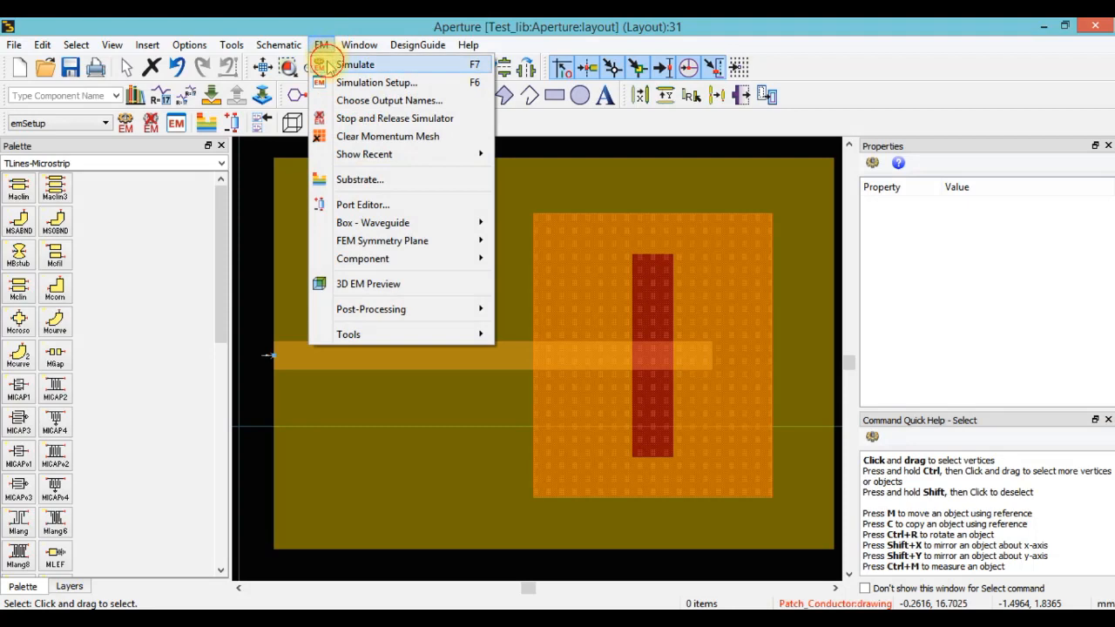
click(329, 65)
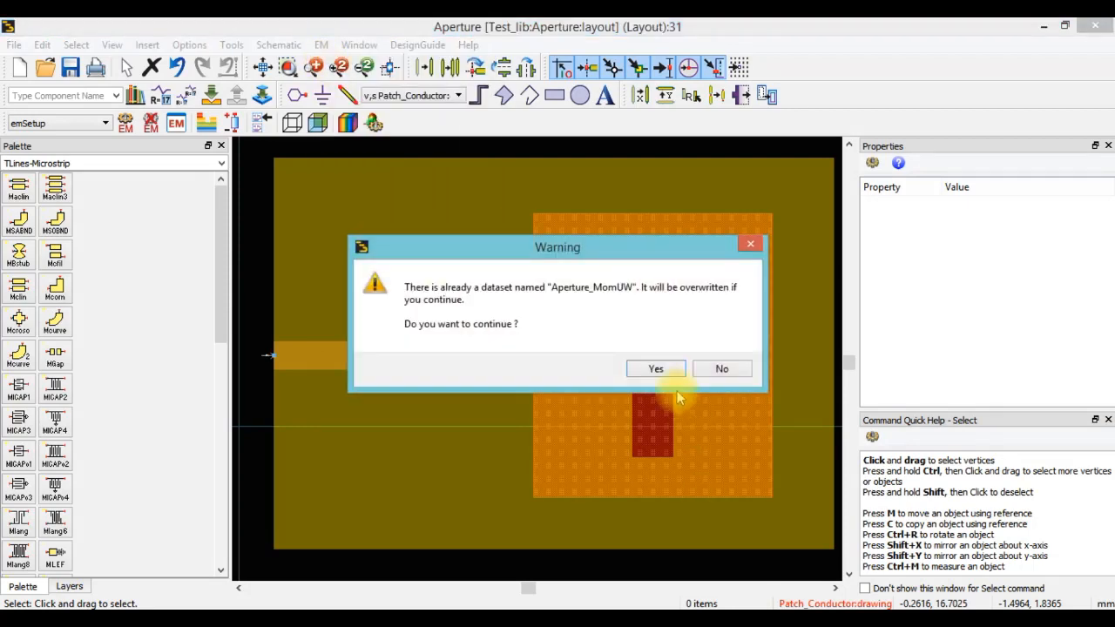
click(667, 371)
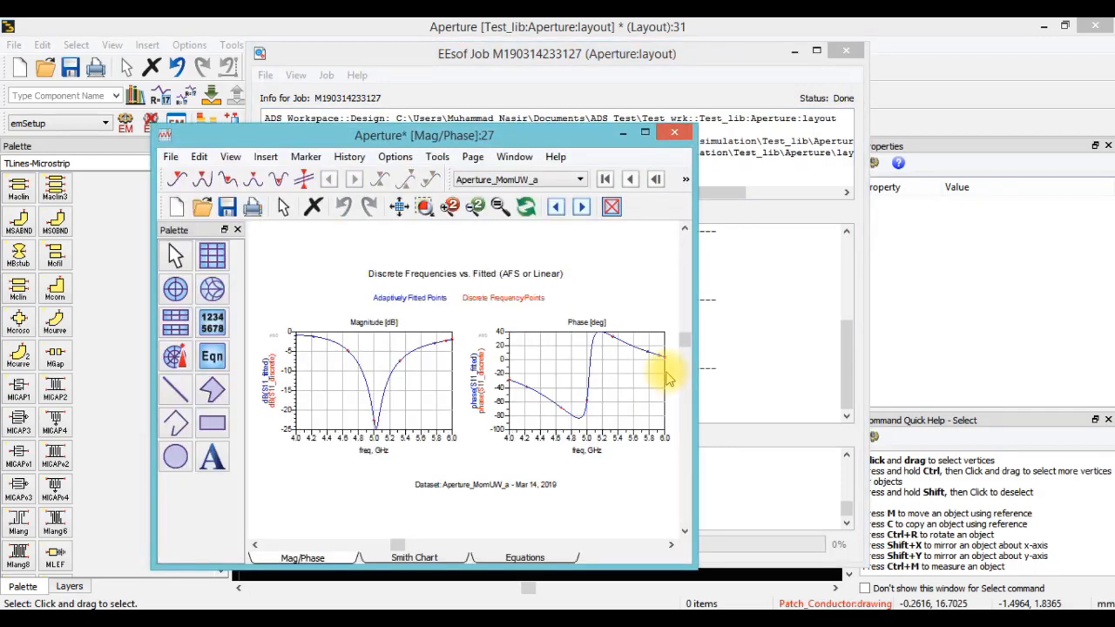
Maximize the simulation results window and delete all the default plots and labels from the Mag/Phase page.
click(645, 133)
key(ctrl+a)
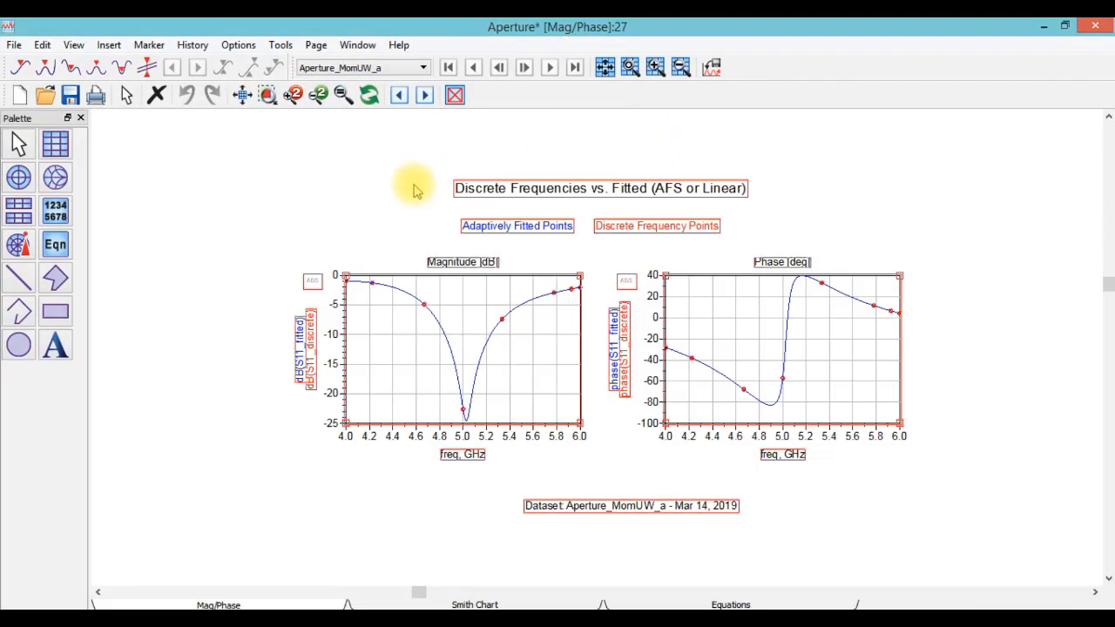
key(Delete)
Insert a rectangular plot showing S(1,1) from the Aperture_MomUW_a dataset in dB.
click(55, 144)
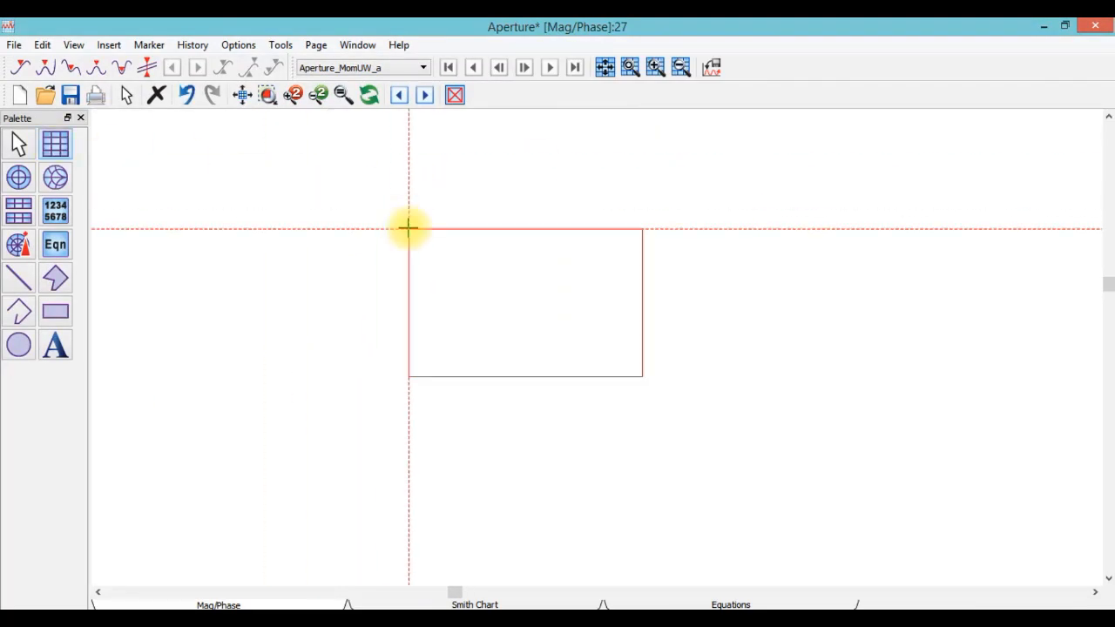
click(408, 227)
click(416, 396)
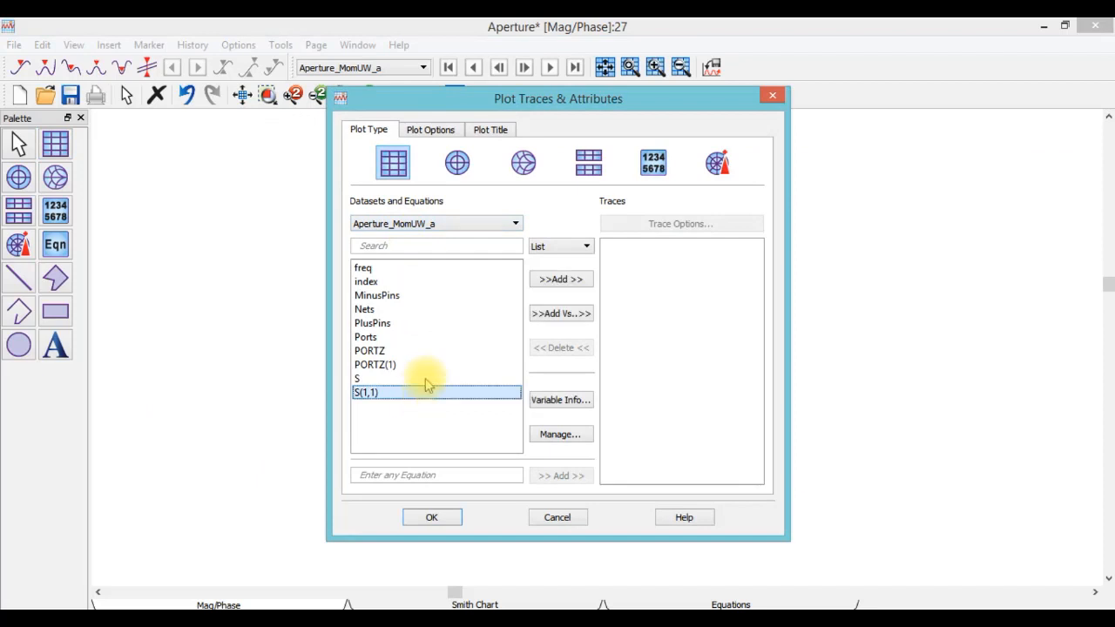
click(561, 279)
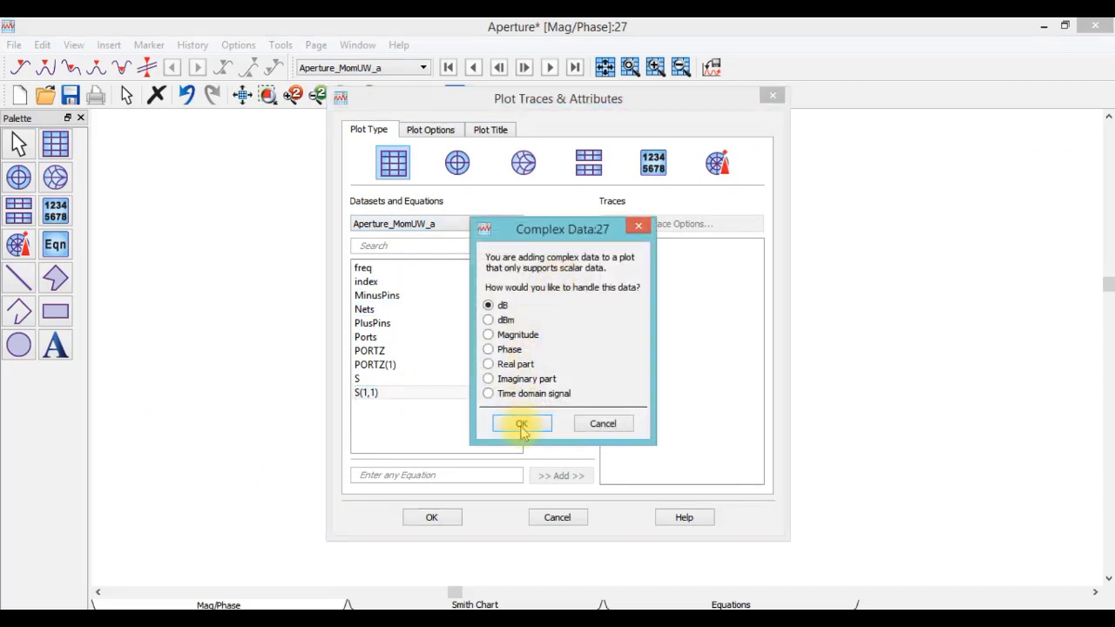
click(521, 423)
click(438, 522)
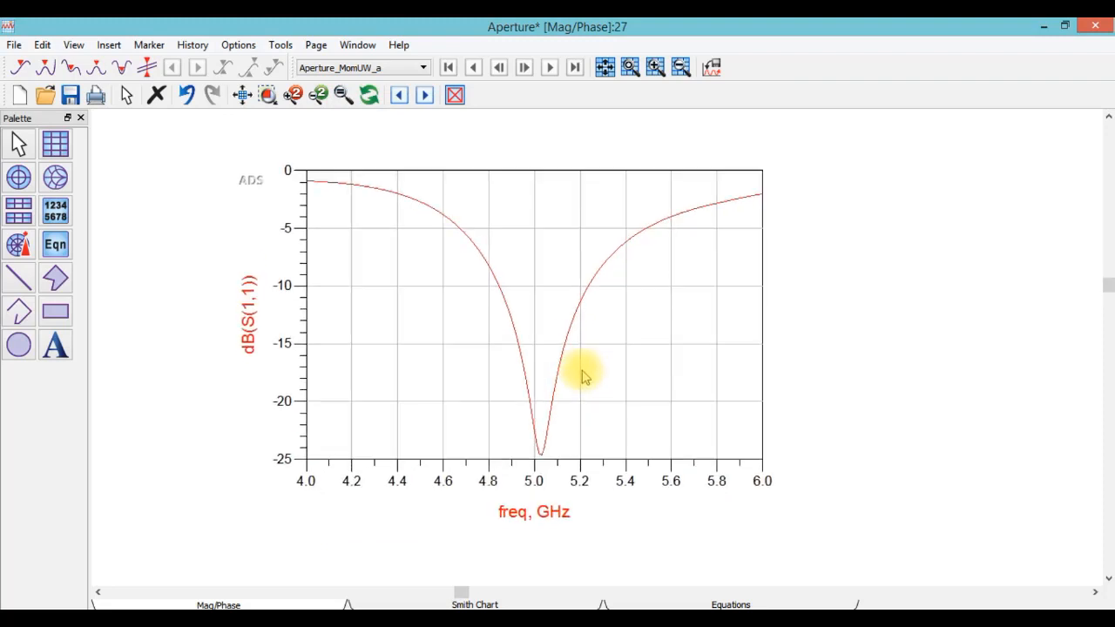
Add a marker at the dip of the S(1,1) curve with its readout centred above the plot, and save the data display.
click(21, 67)
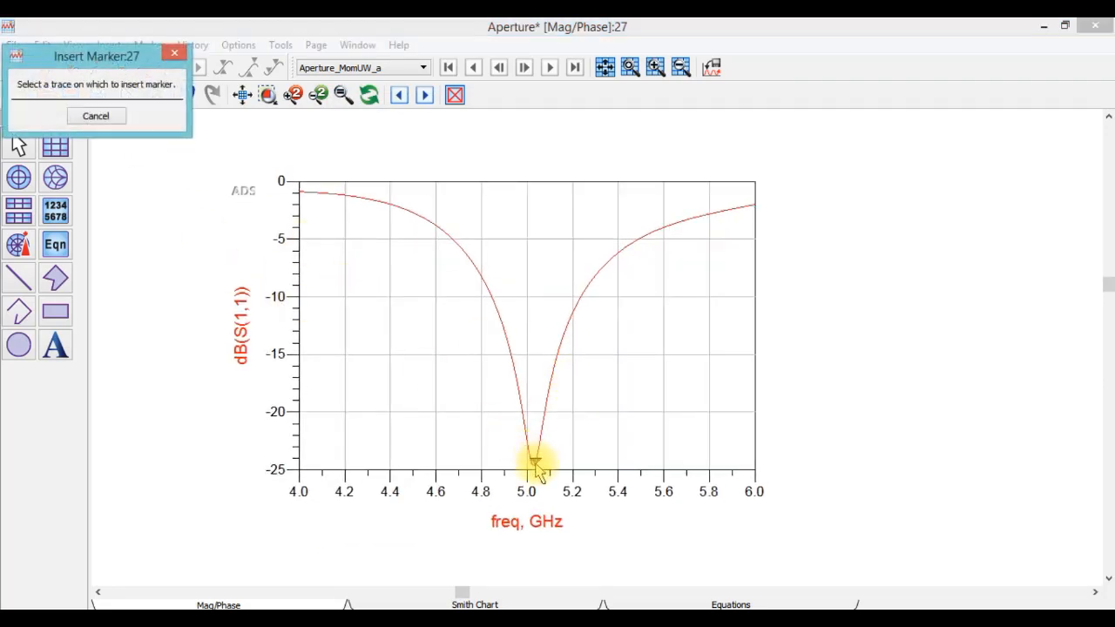
click(535, 466)
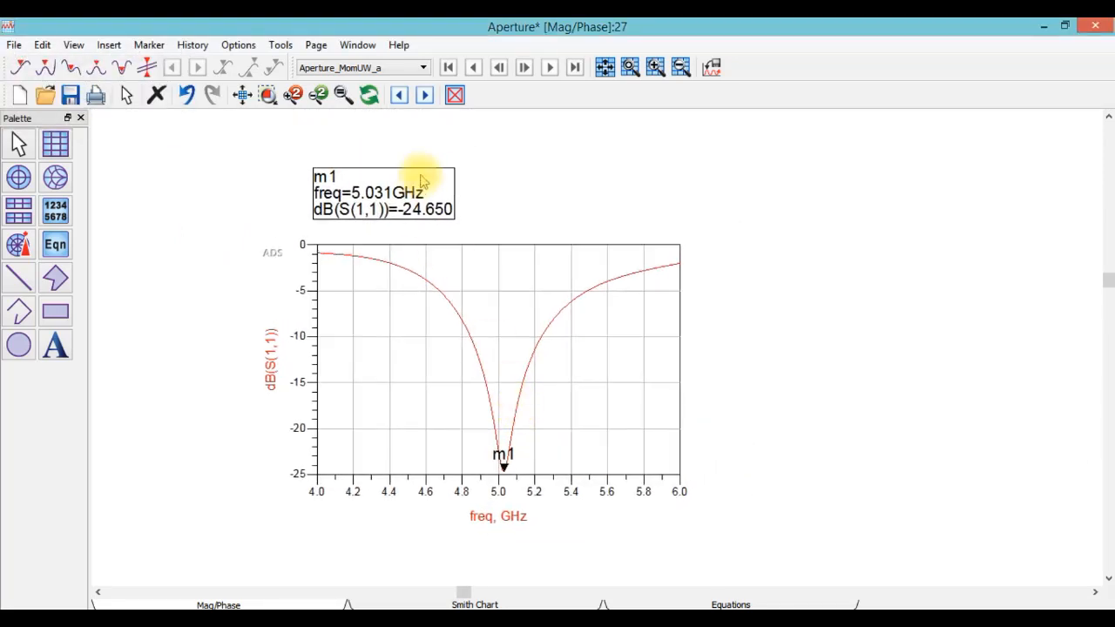
drag(420, 180, 532, 183)
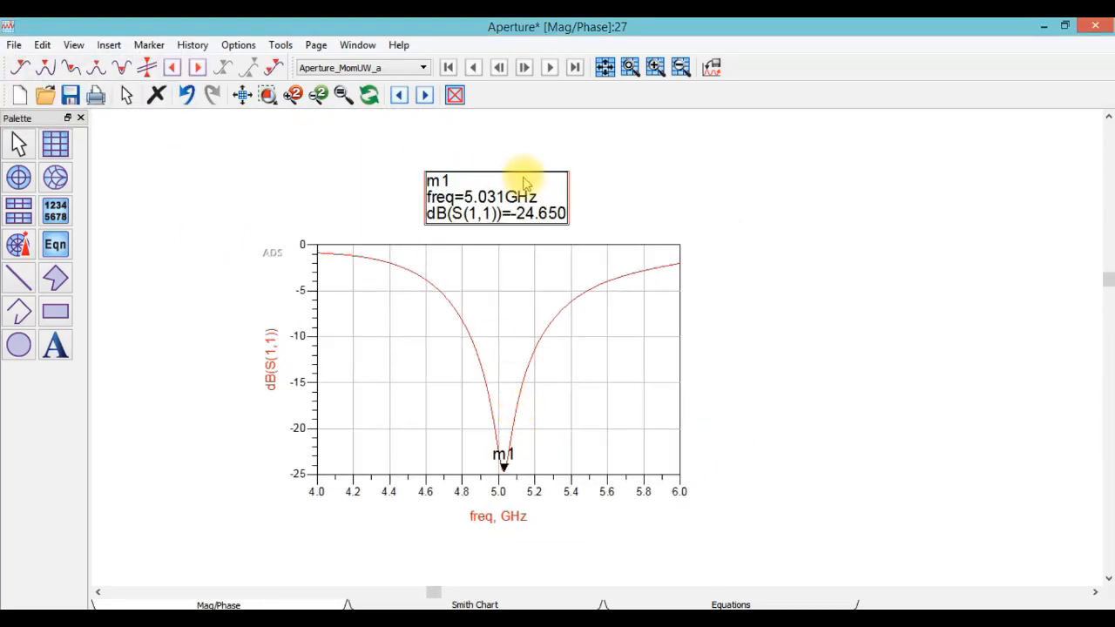
click(72, 96)
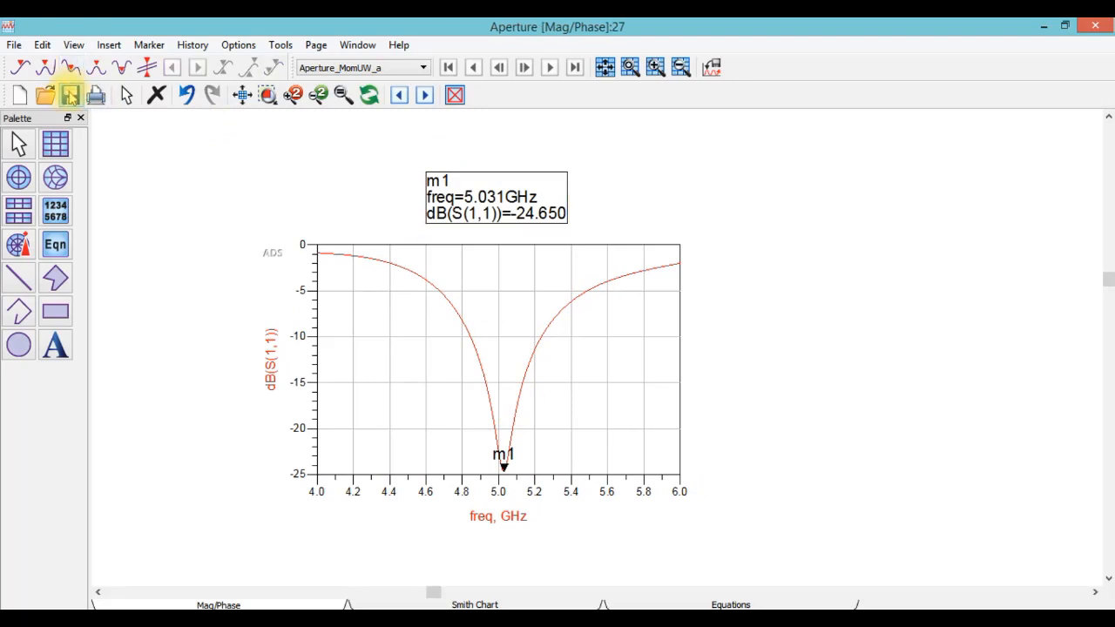
Return to the antenna layout, clear the Momentum mesh, and fit the whole design in the view.
click(1041, 30)
click(320, 45)
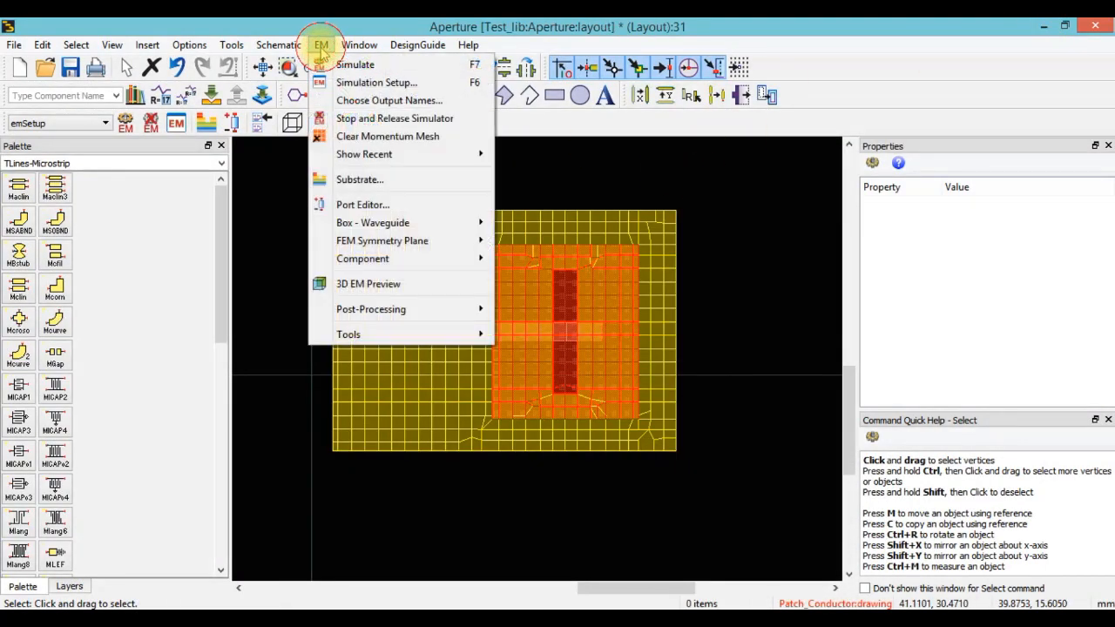
click(345, 137)
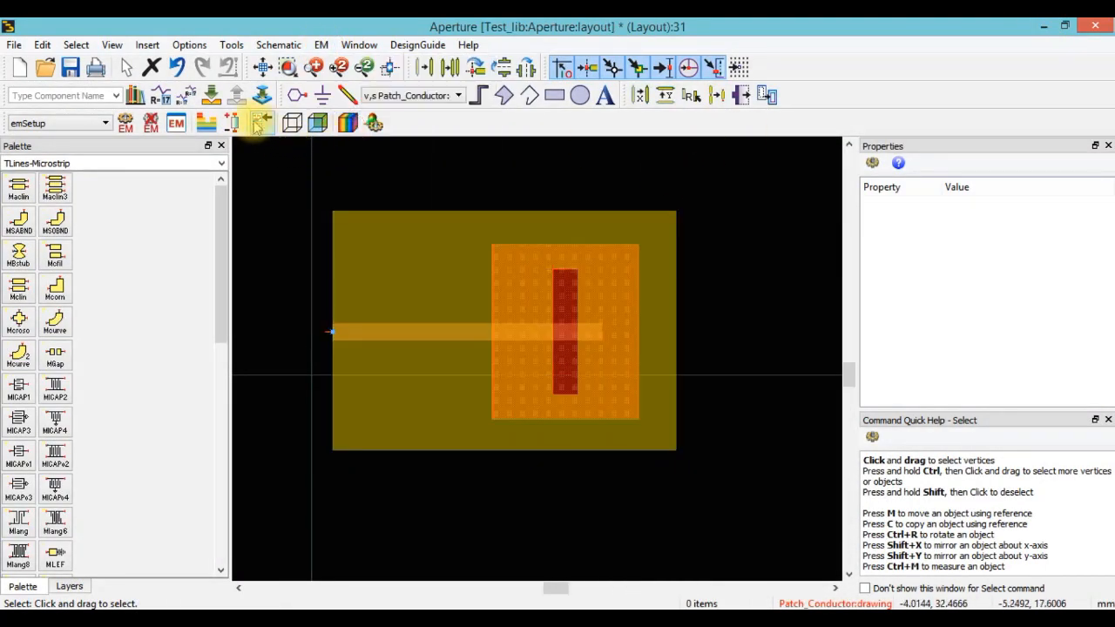
click(262, 67)
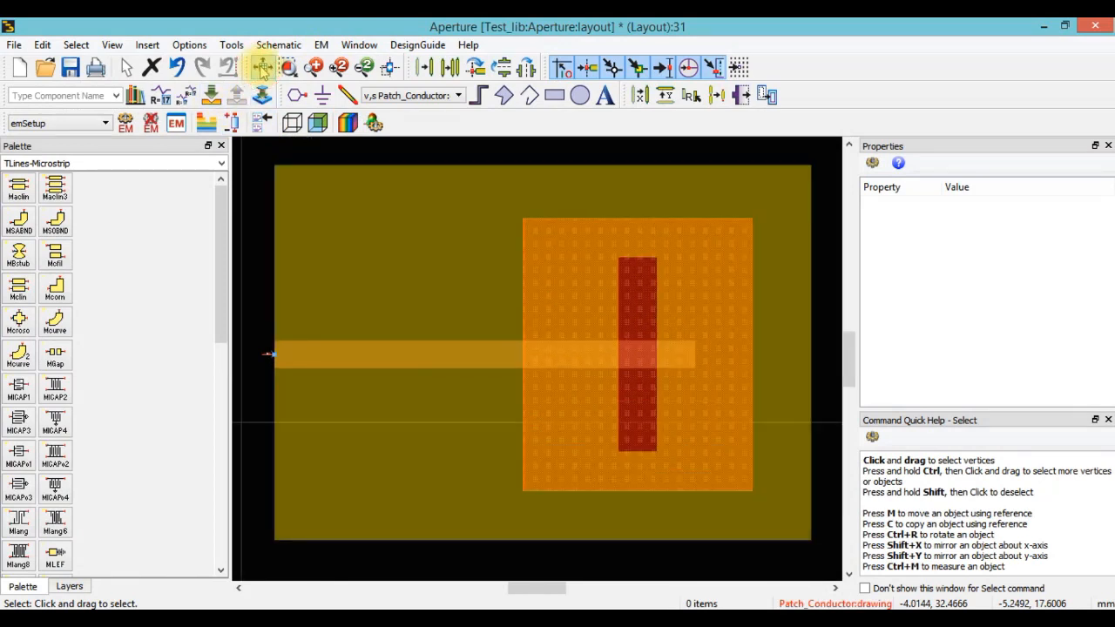